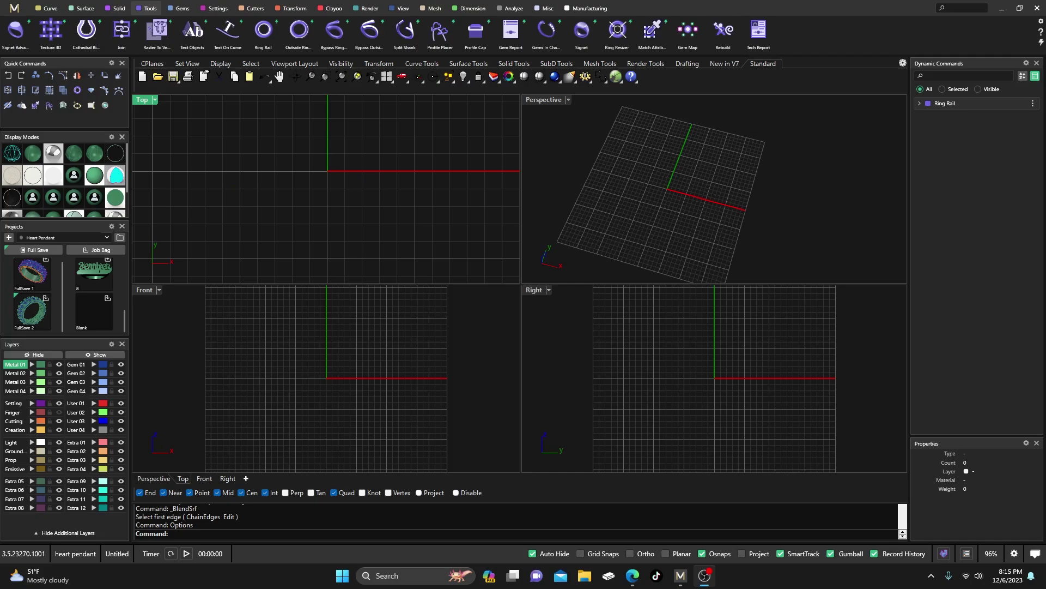
- Switch to the Edge browser to examine the dollar-sign ring reference picture, and minimise it to return to MatrixGold
left_click(632, 575)
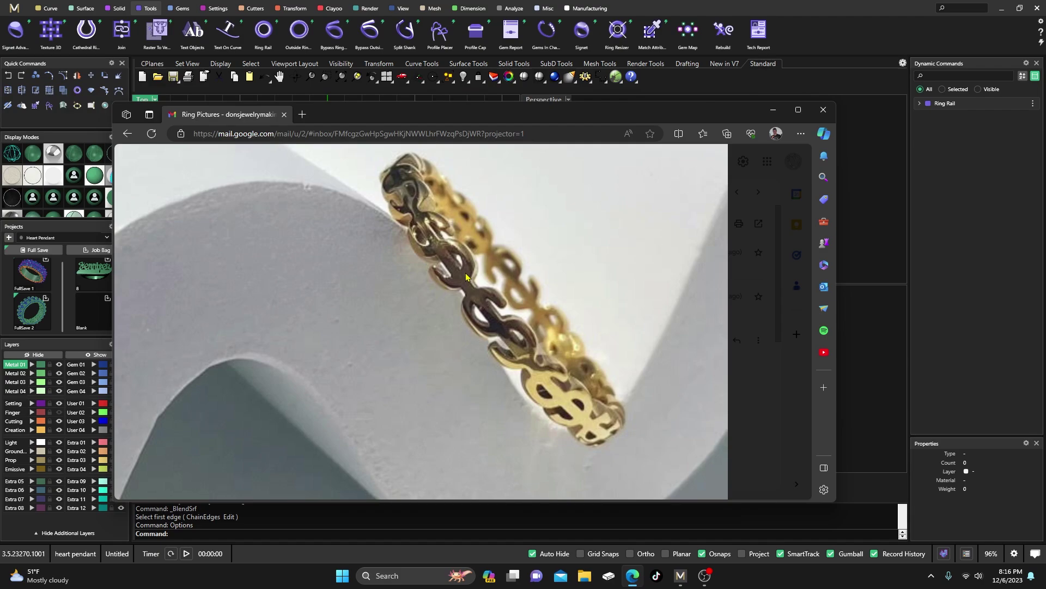
left_click_drag(538, 115, 64, 160)
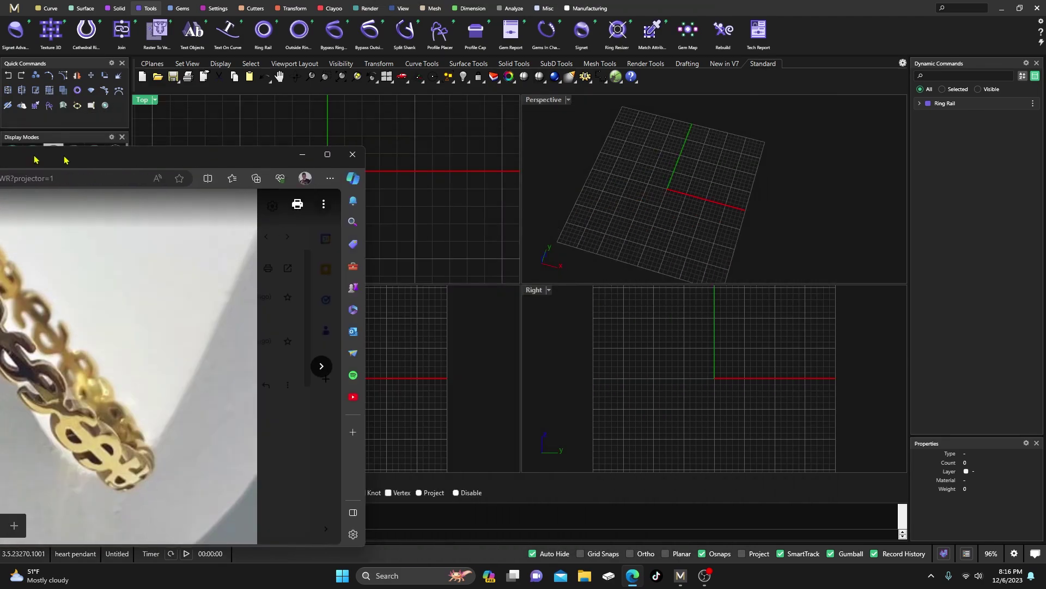
left_click(302, 154)
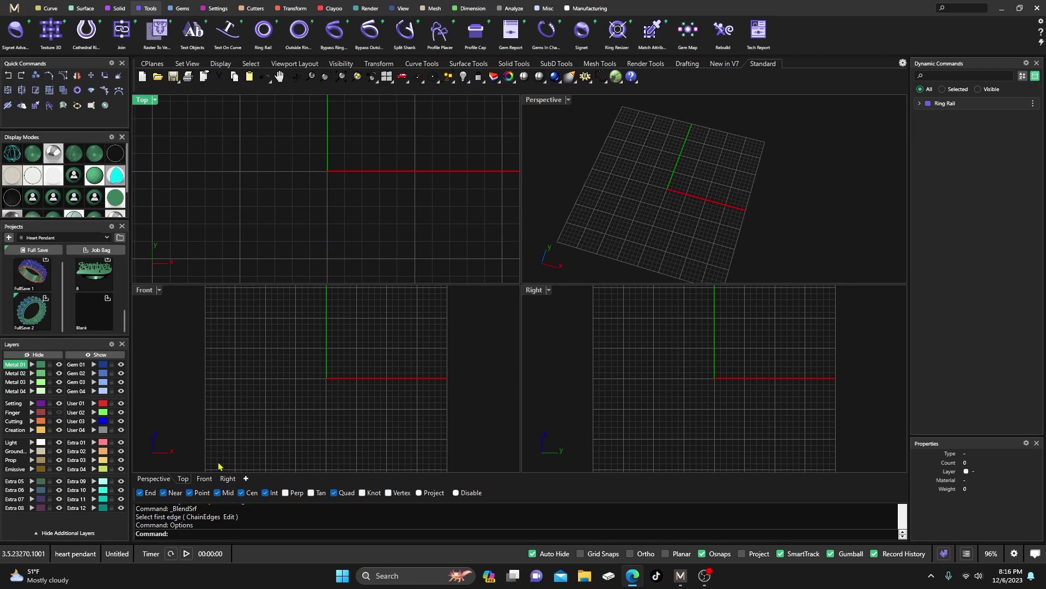
- Add two horizontal guides in the Top view, 1.5 mm above and below the origin, using AddGuide with 0.5 grid snaps on
type("ddGuide")
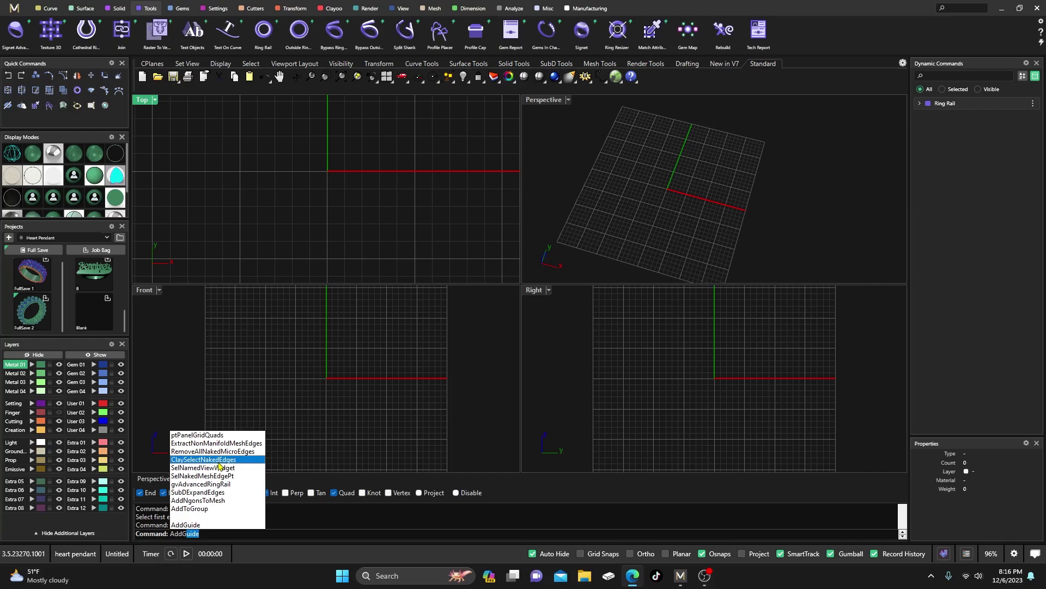
key("Return")
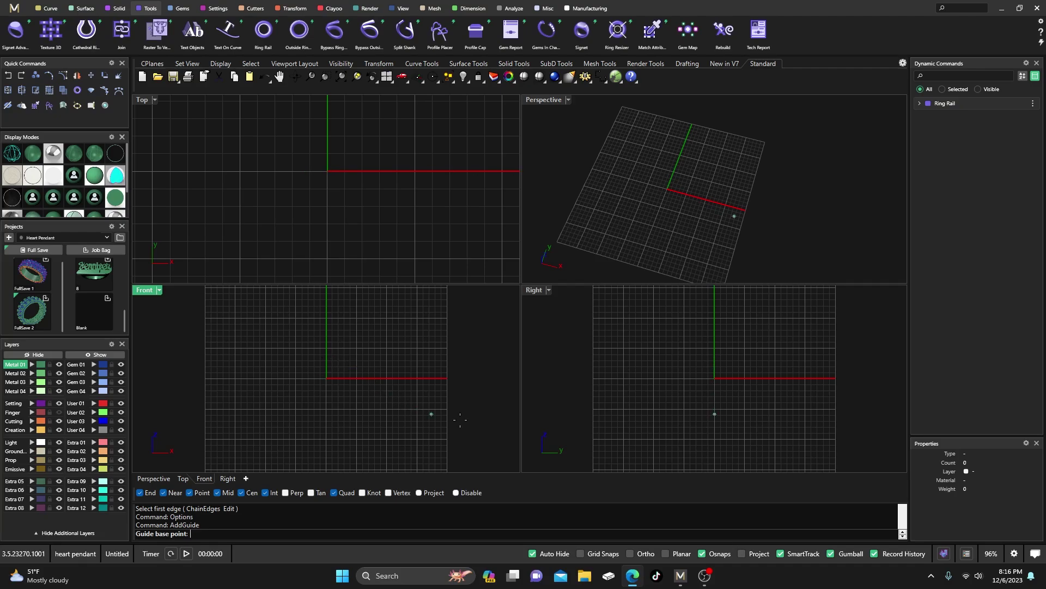
left_click(581, 554)
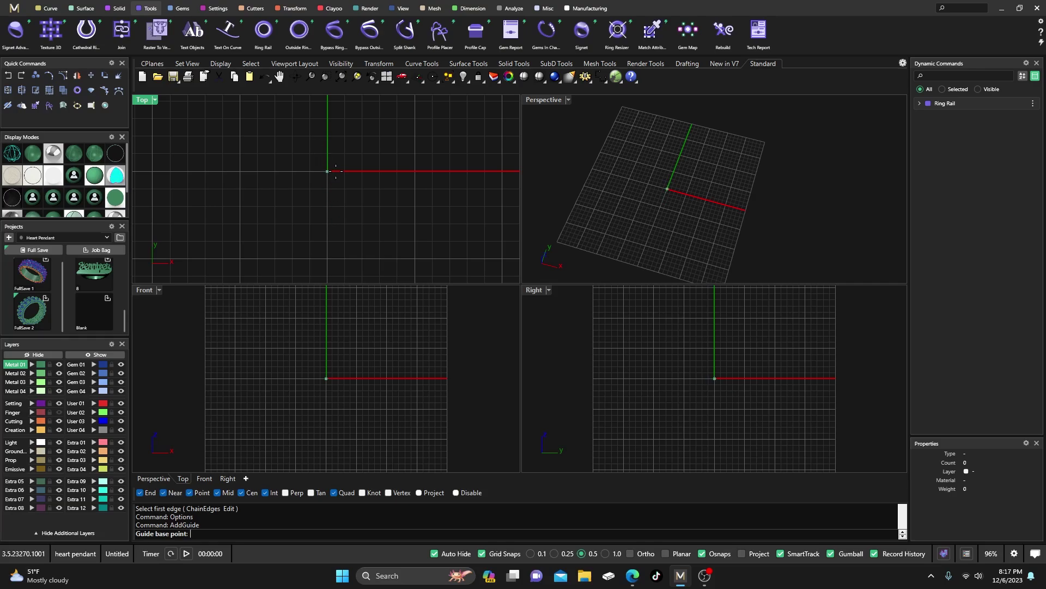
scroll(336, 170, "up", 3)
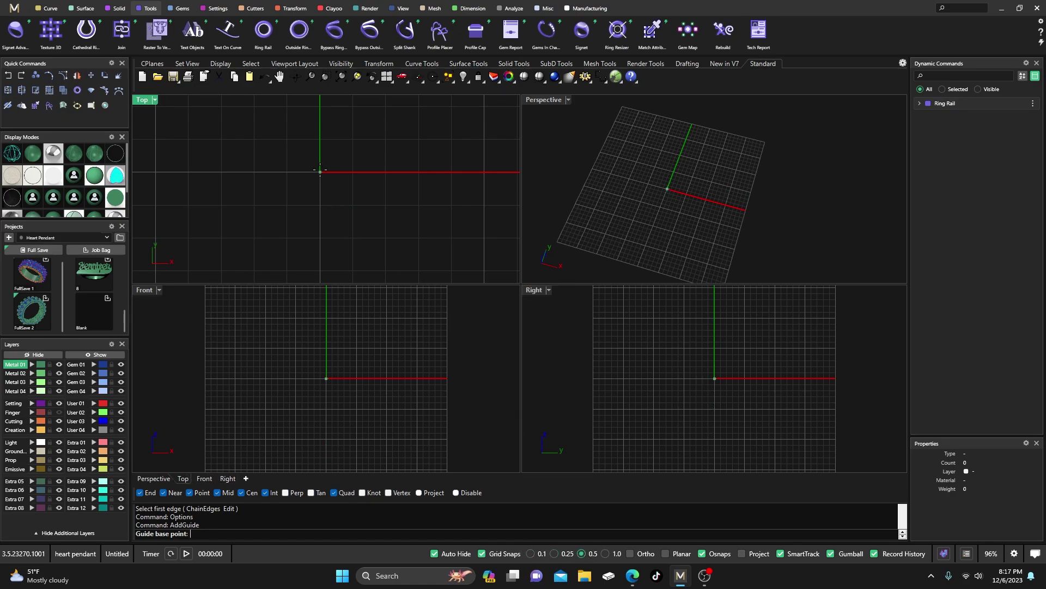
left_click(320, 123)
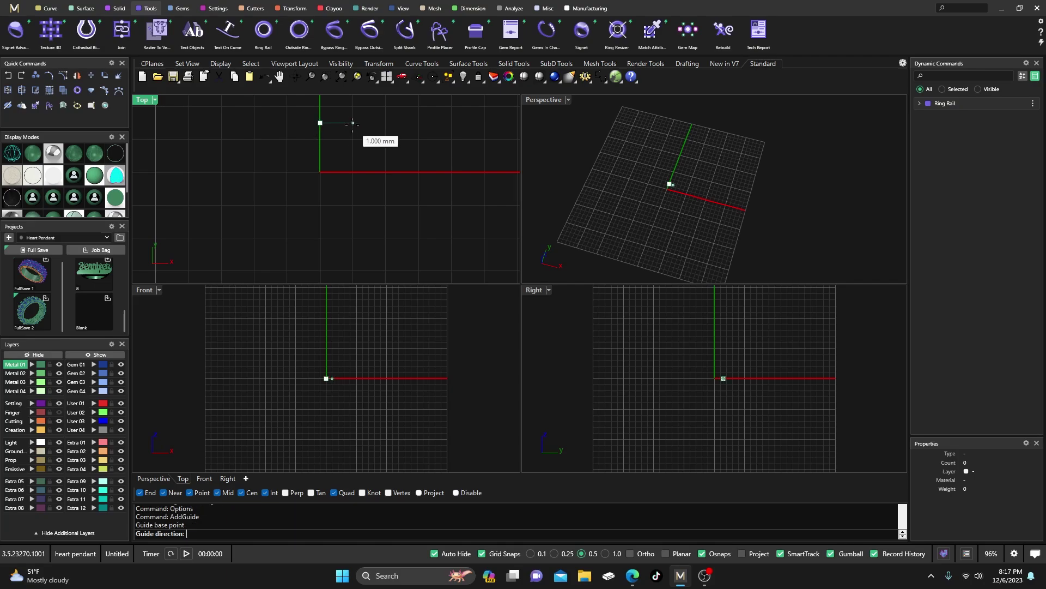
left_click(352, 123)
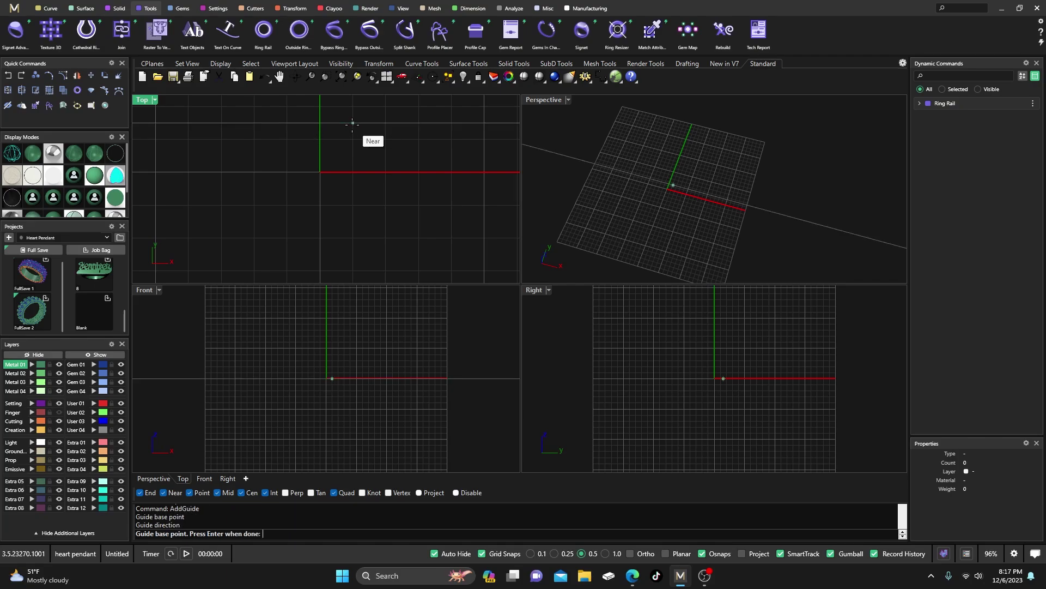
left_click(320, 222)
left_click(353, 222)
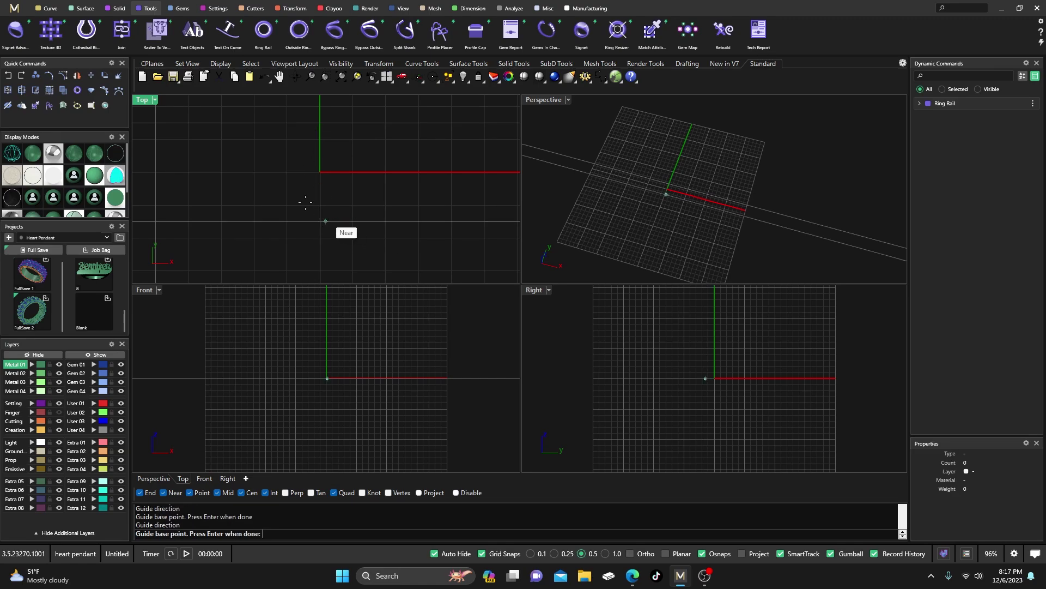
key("Return")
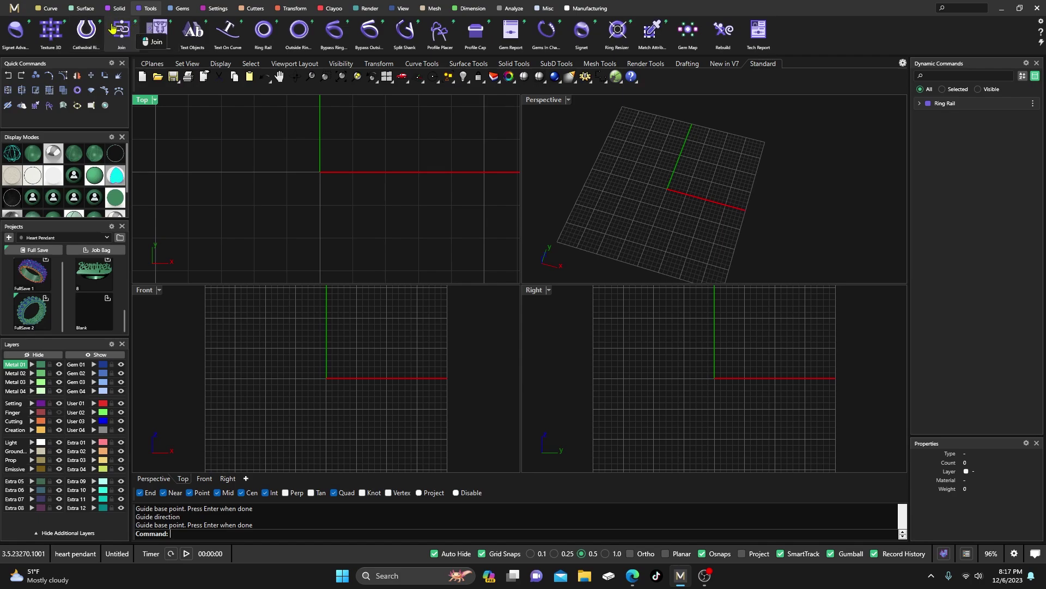
- Turn off grid snaps with the Line command running
left_click(51, 11)
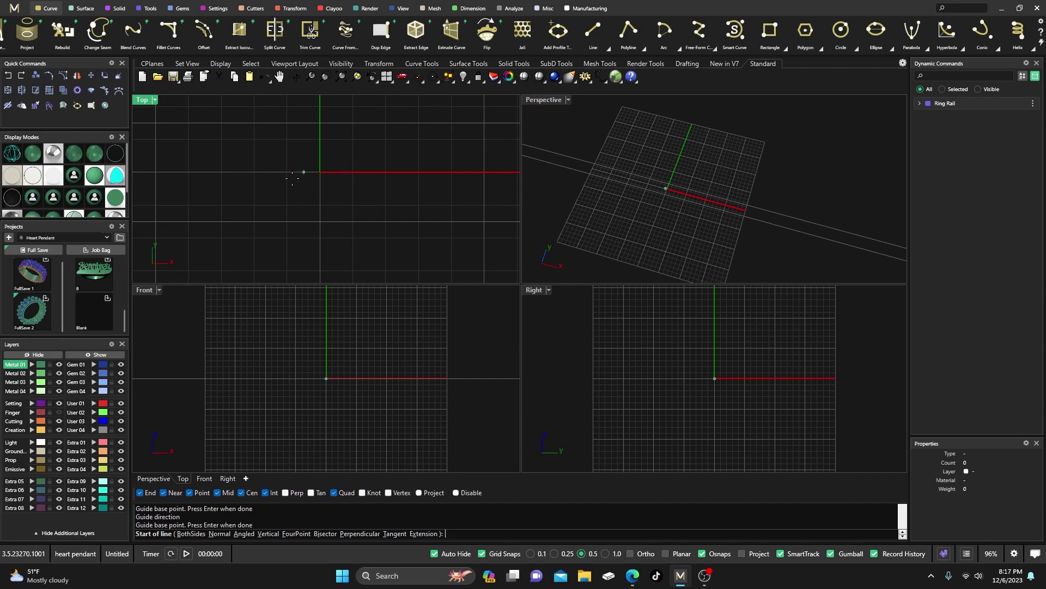
left_click(481, 553)
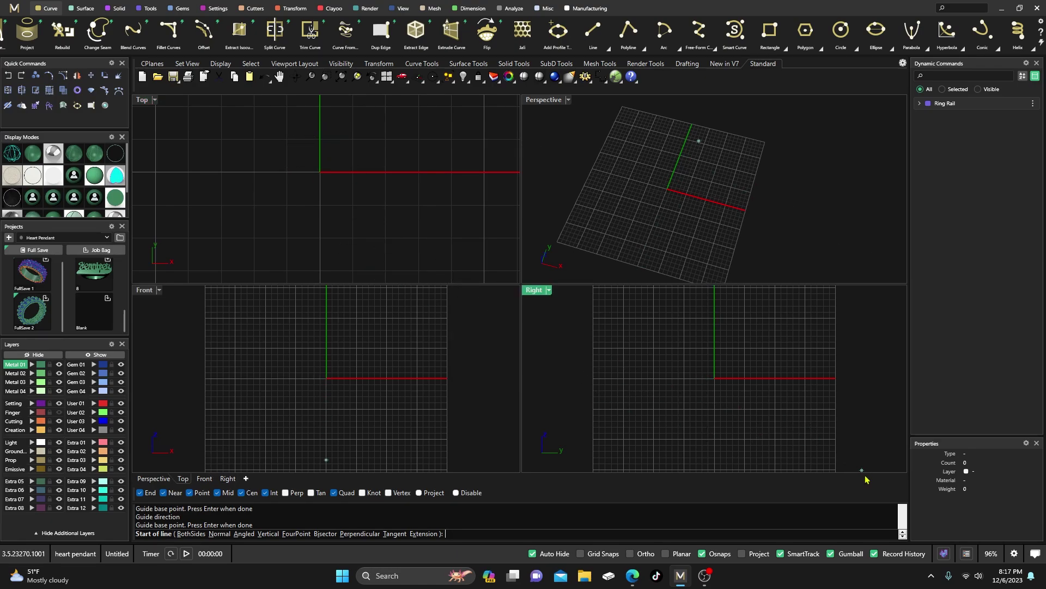
- Toggle SmartTrack off and on during the Line command to compare the guides' display, leaving SmartTrack on and drawing no line
left_click(780, 554)
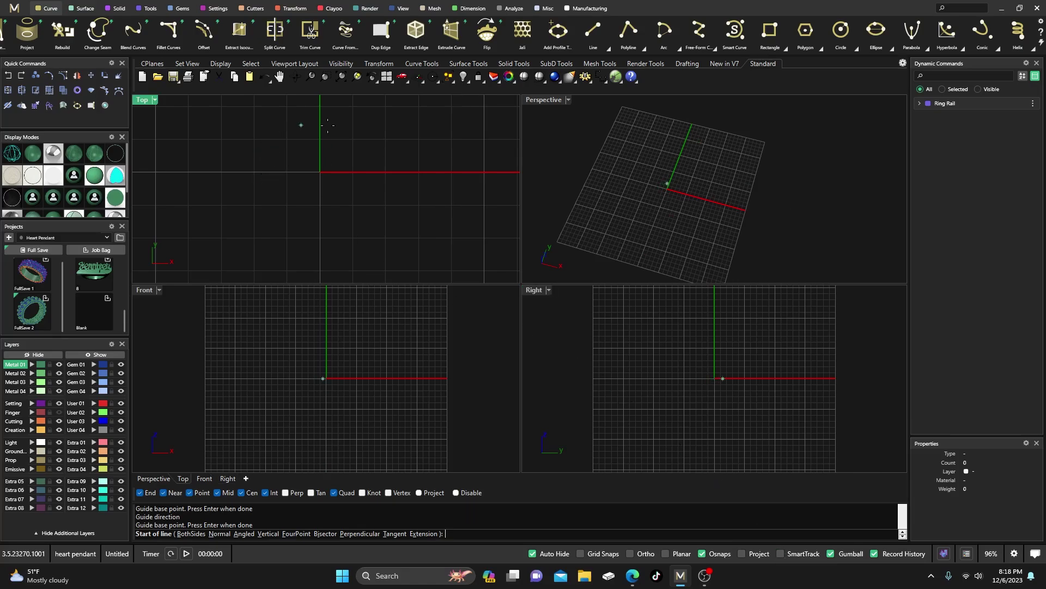
left_click(781, 554)
left_click(781, 554)
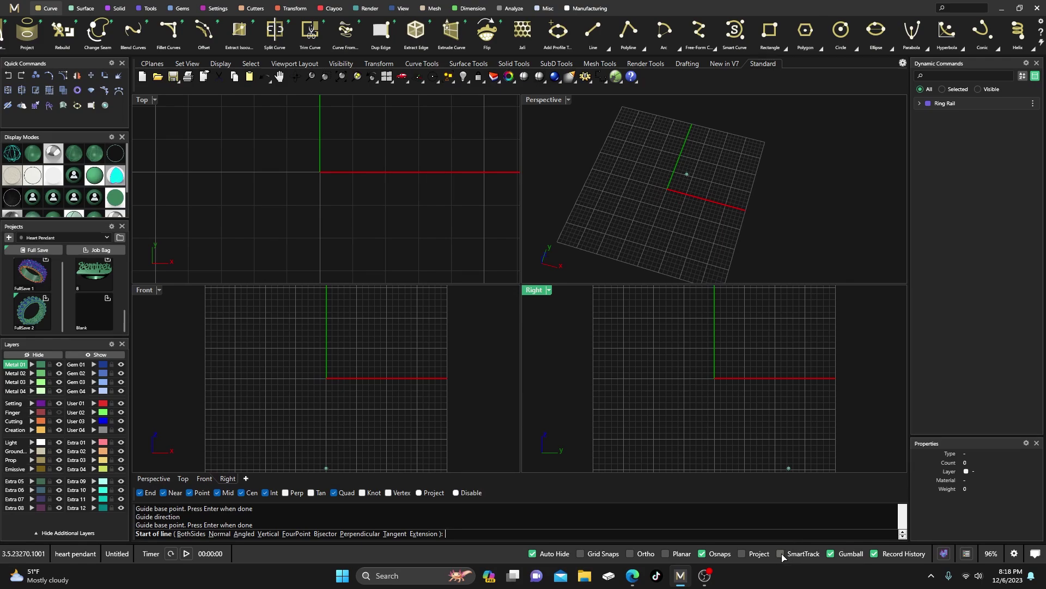
left_click(781, 554)
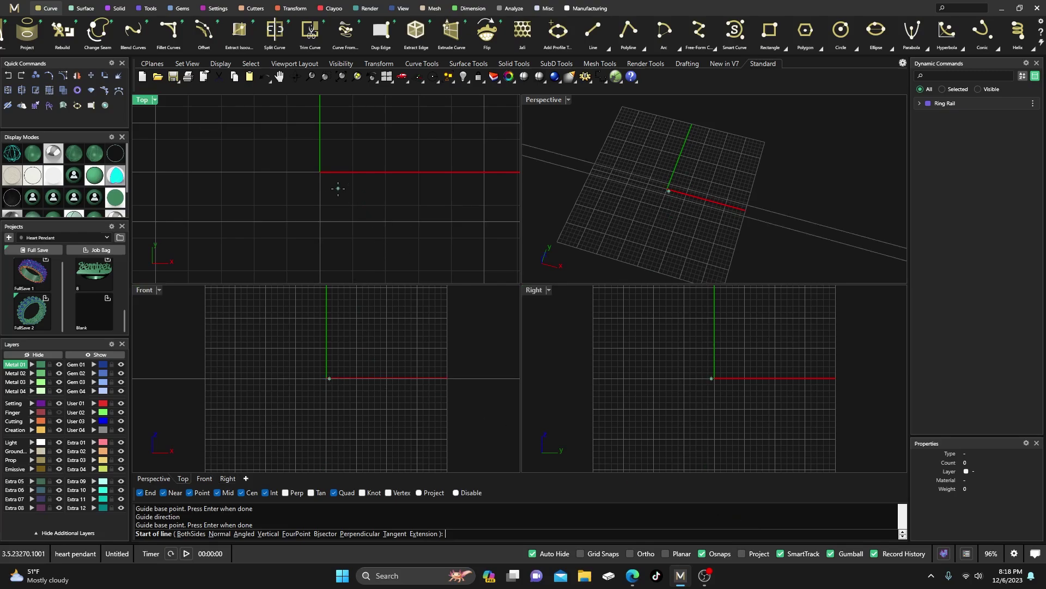
key("Escape")
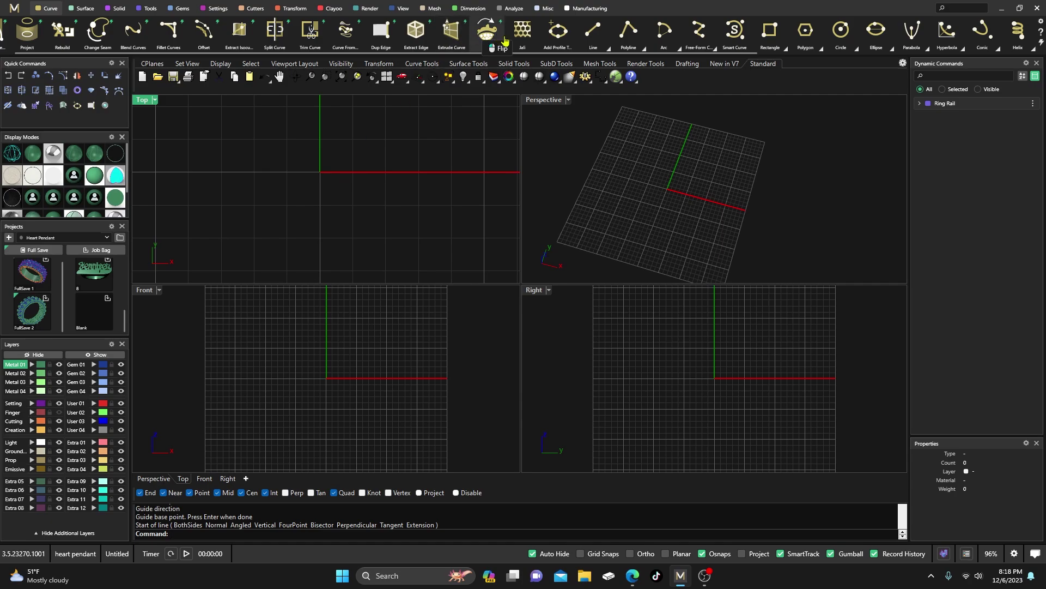
left_click(593, 33)
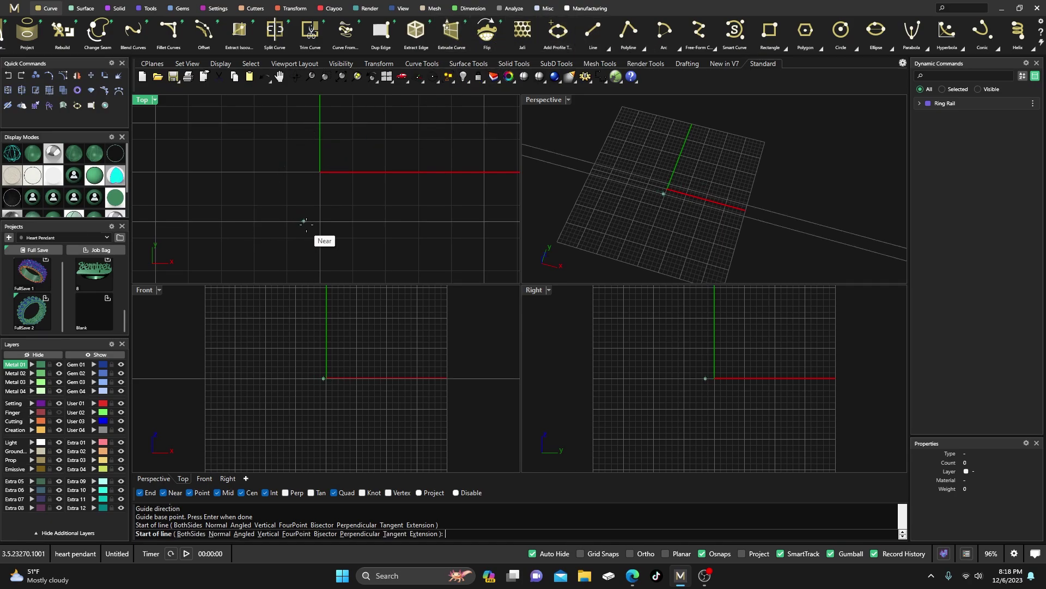
key("Escape")
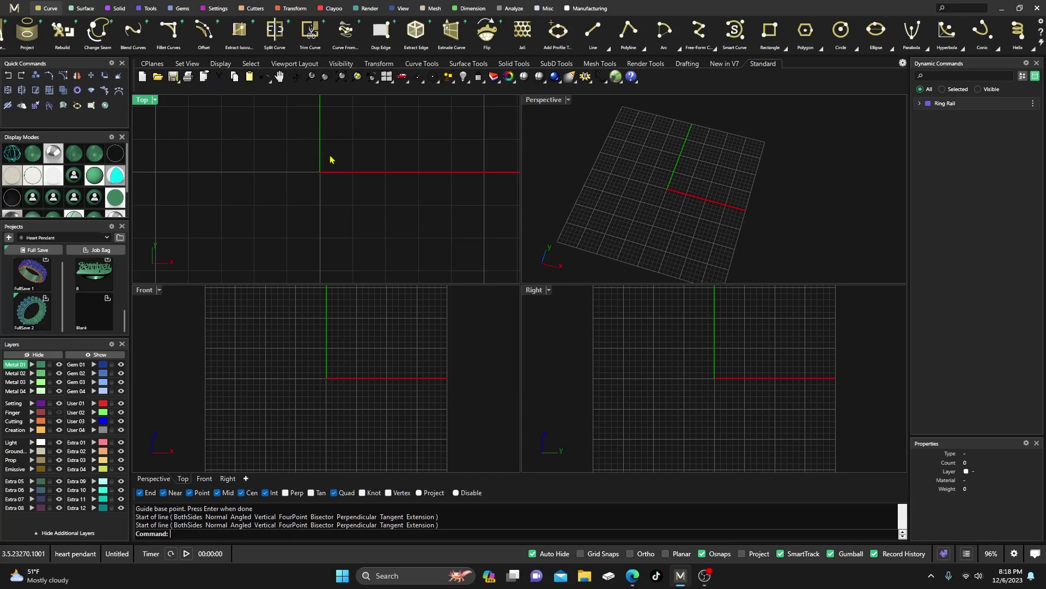
- Change the guide color to magenta (#F81AE9) in the SmartTrack and Guides options
right_click(184, 537)
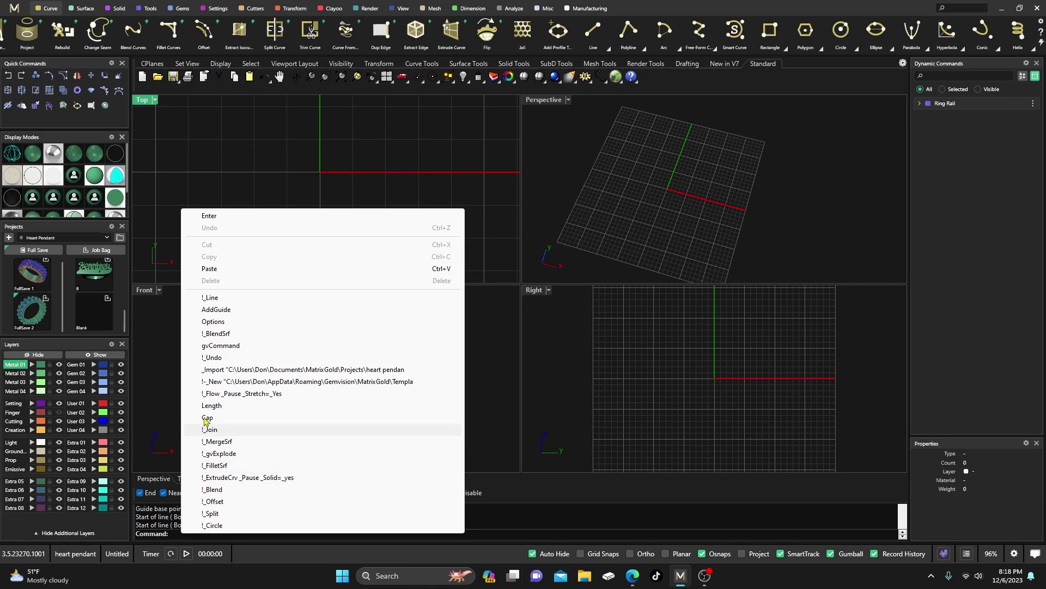
left_click(212, 321)
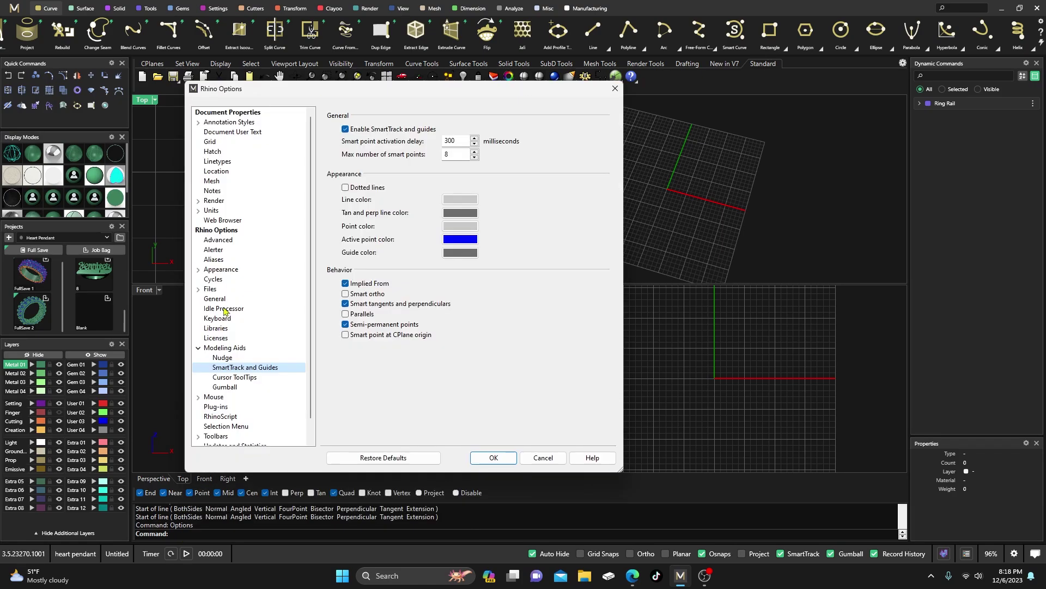
left_click(201, 350)
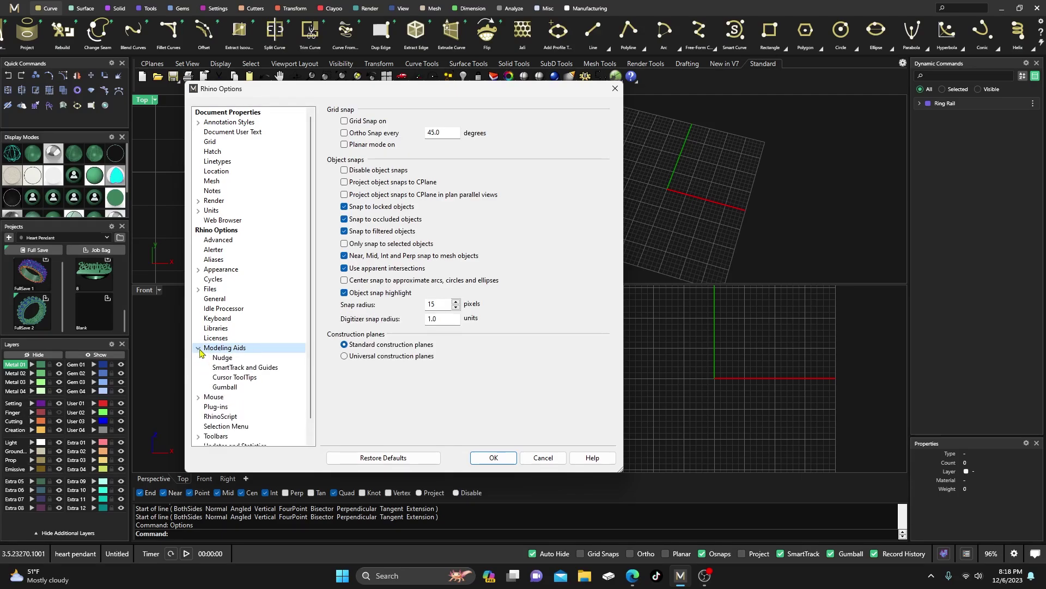
left_click(232, 369)
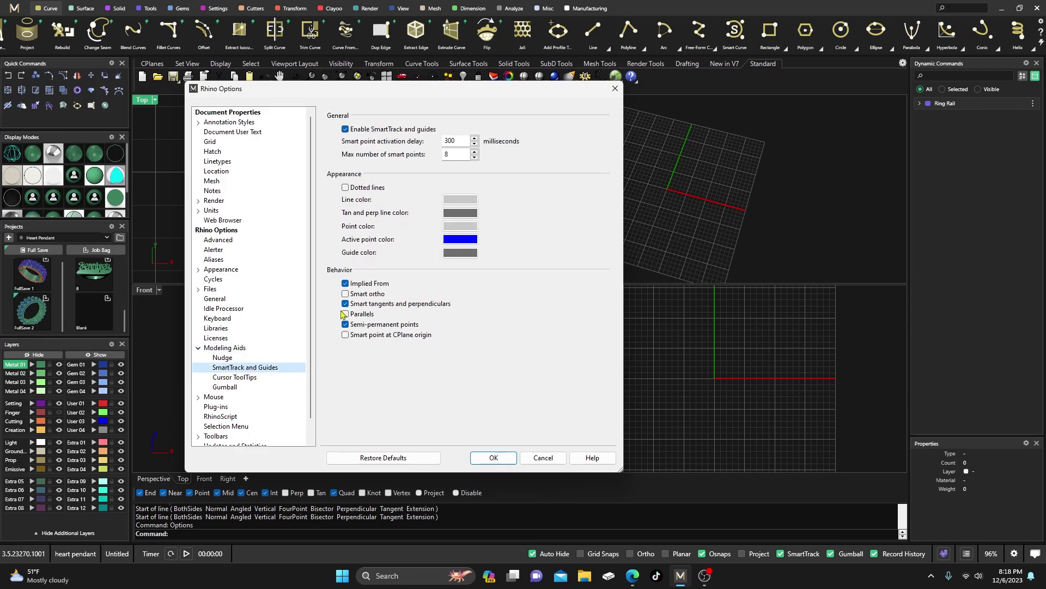
left_click(455, 254)
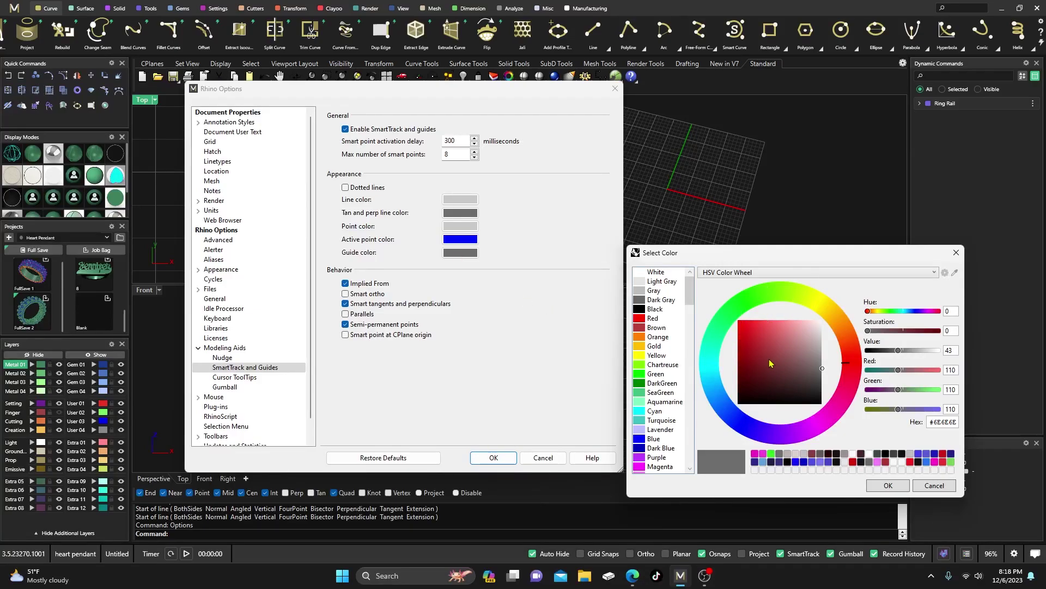
left_click(816, 419)
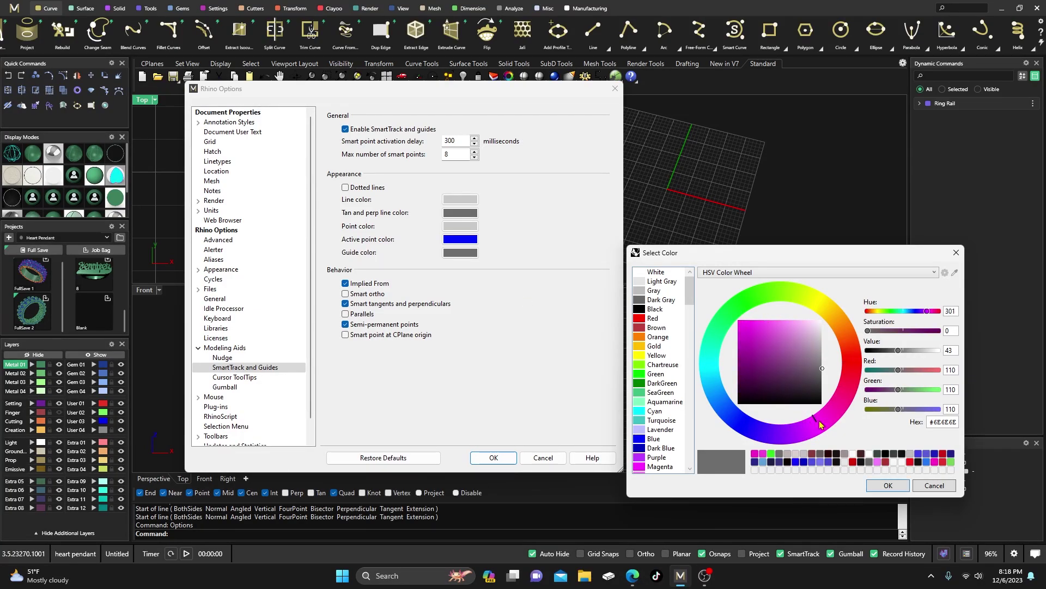
left_click_drag(823, 370, 747, 322)
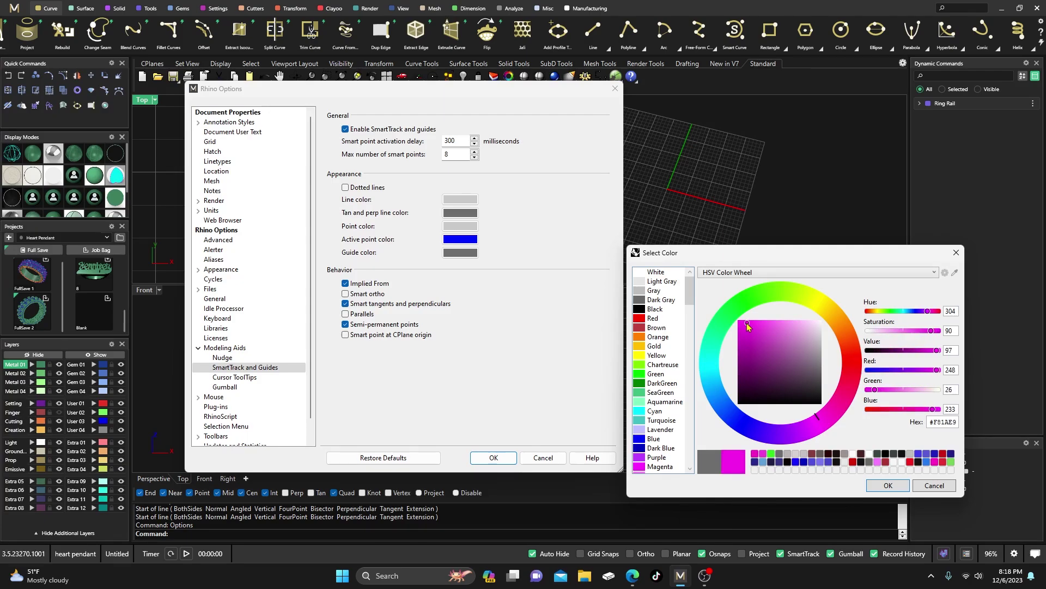
left_click(889, 485)
left_click(494, 459)
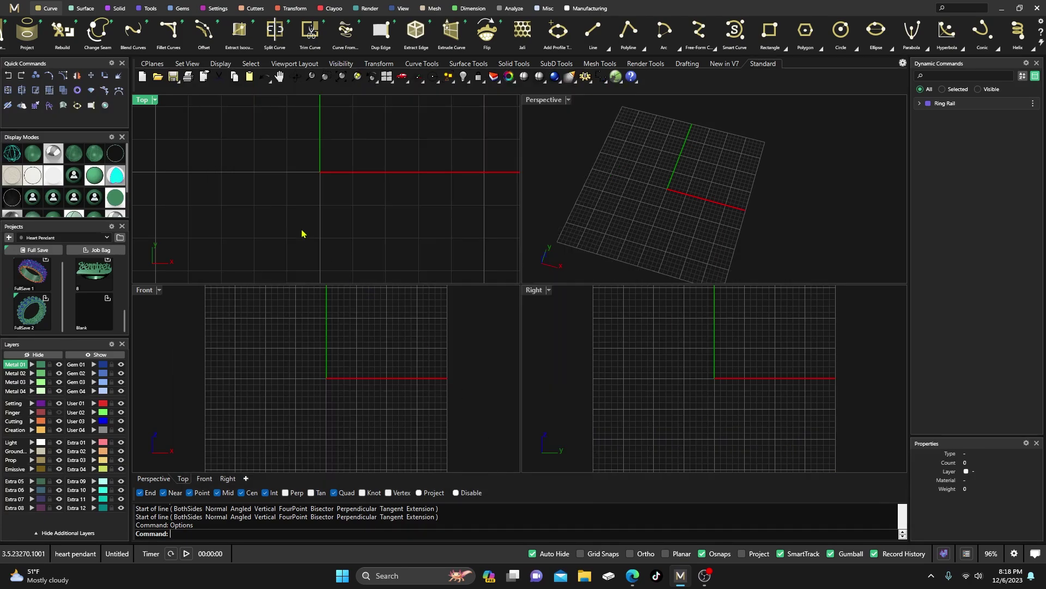
- Check the recolored guides in the viewports by running the Line command without drawing anything
left_click(595, 34)
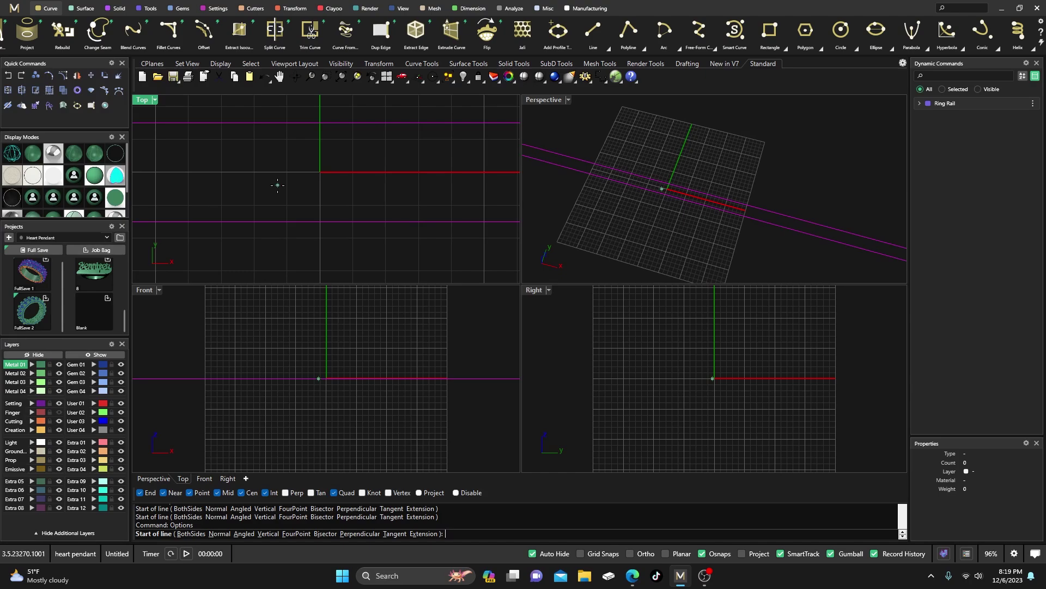
scroll(277, 185, "down", 3)
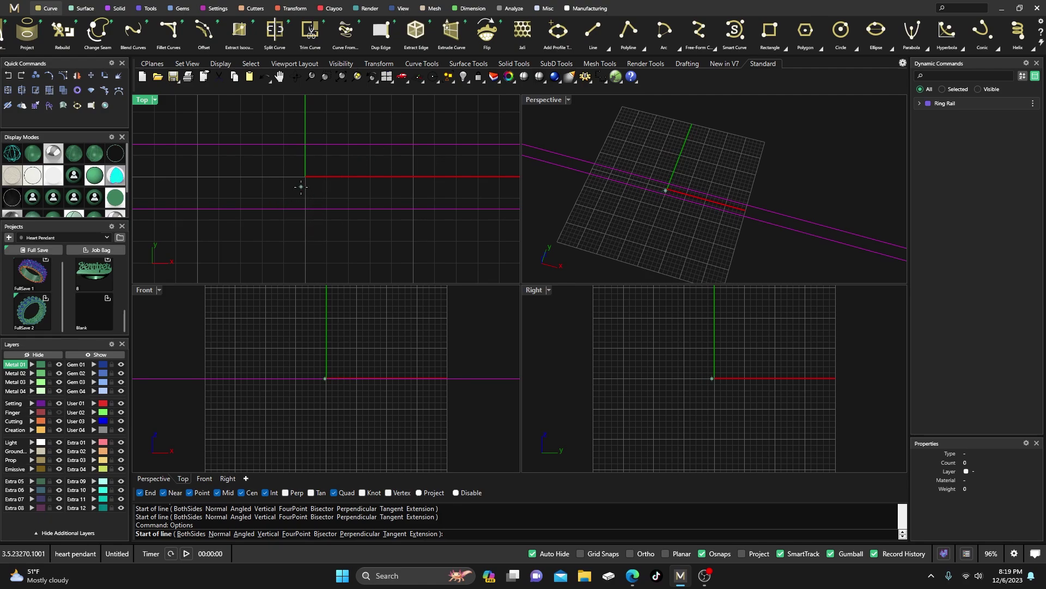
key("Escape")
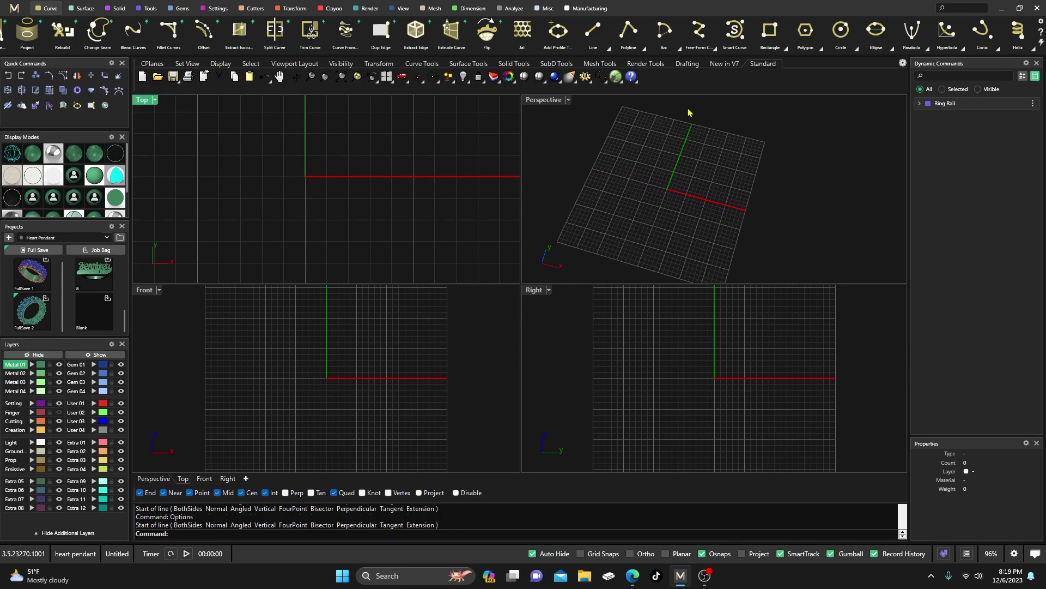
- Draw a two-point circle about 3 mm in diameter near the origin in the Top view, spanning from the upper guide to the lower guide
left_click(842, 31)
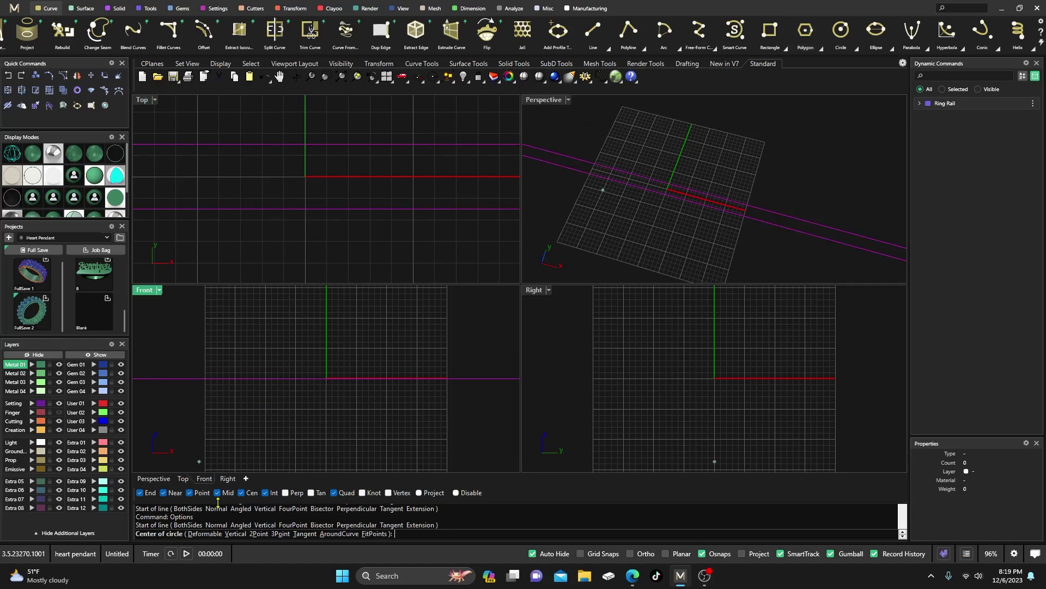
left_click(257, 534)
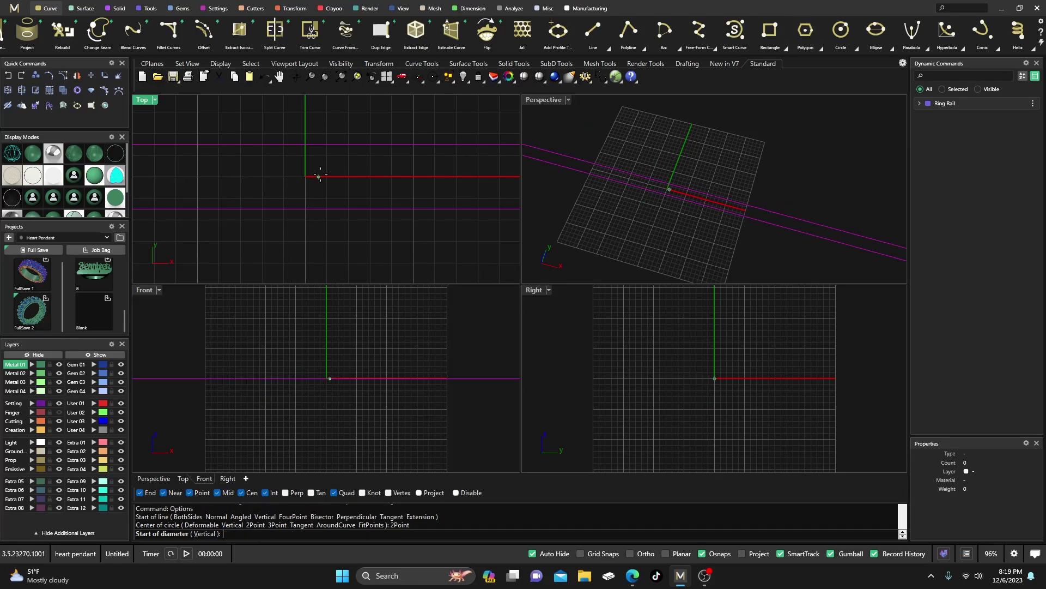
left_click(307, 146)
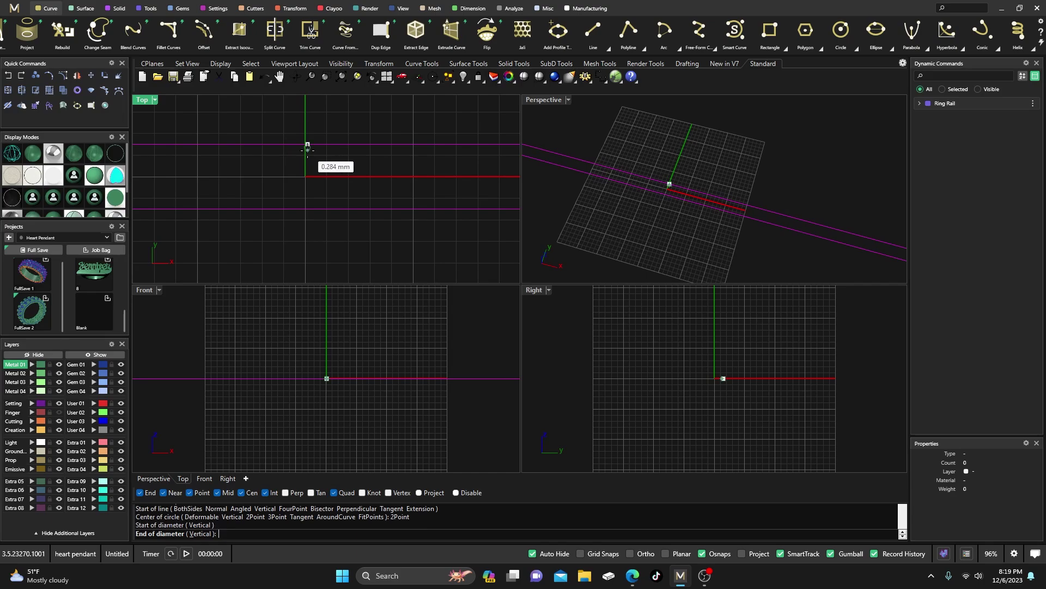
left_click(310, 209)
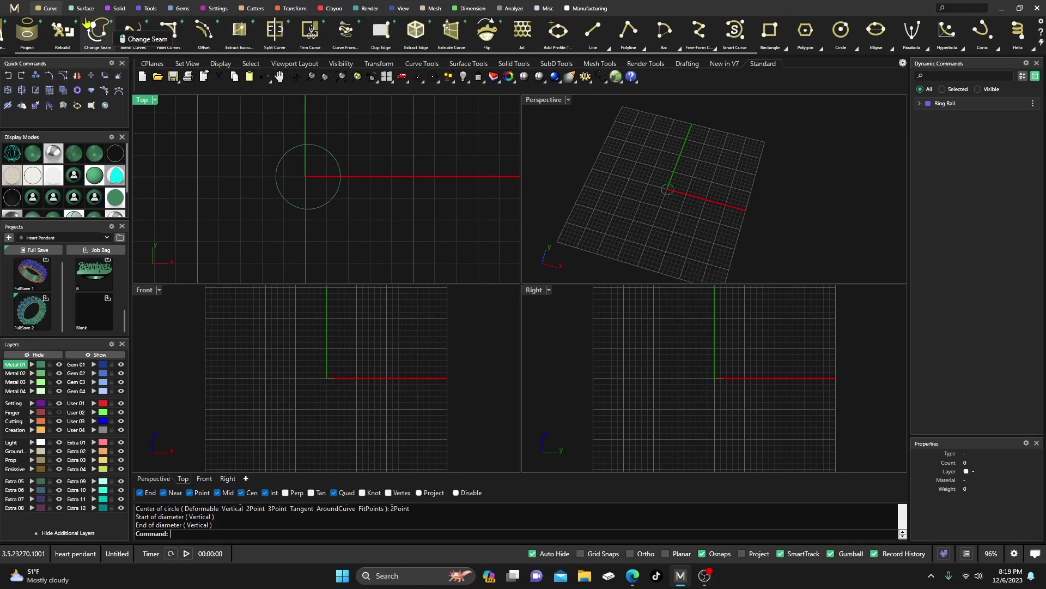
- Measure the circle's diameter with a linear dimension across its left and right quadrants, without placing the dimension
left_click(472, 9)
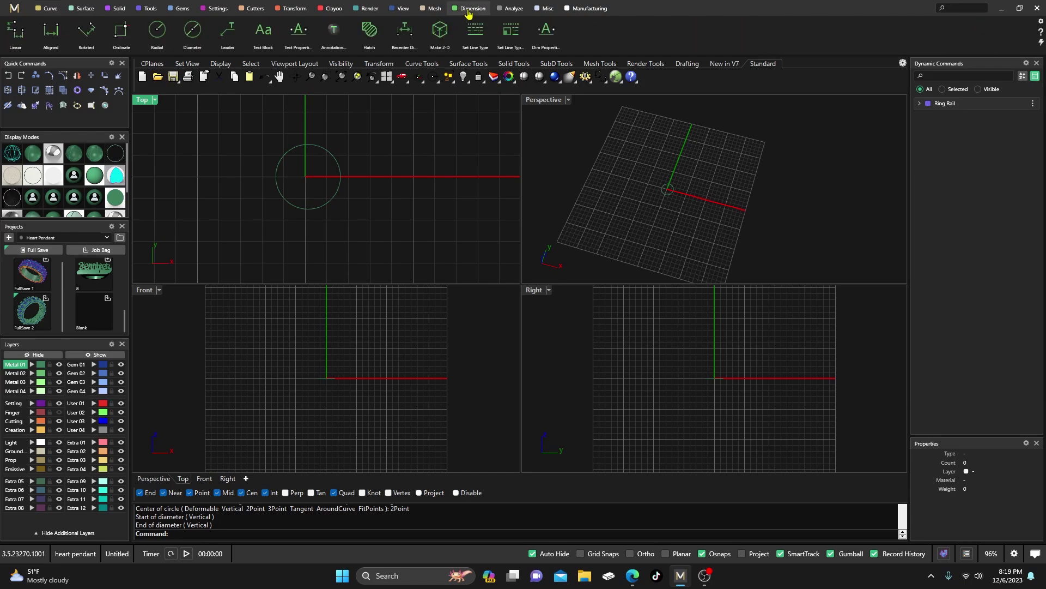
left_click(23, 37)
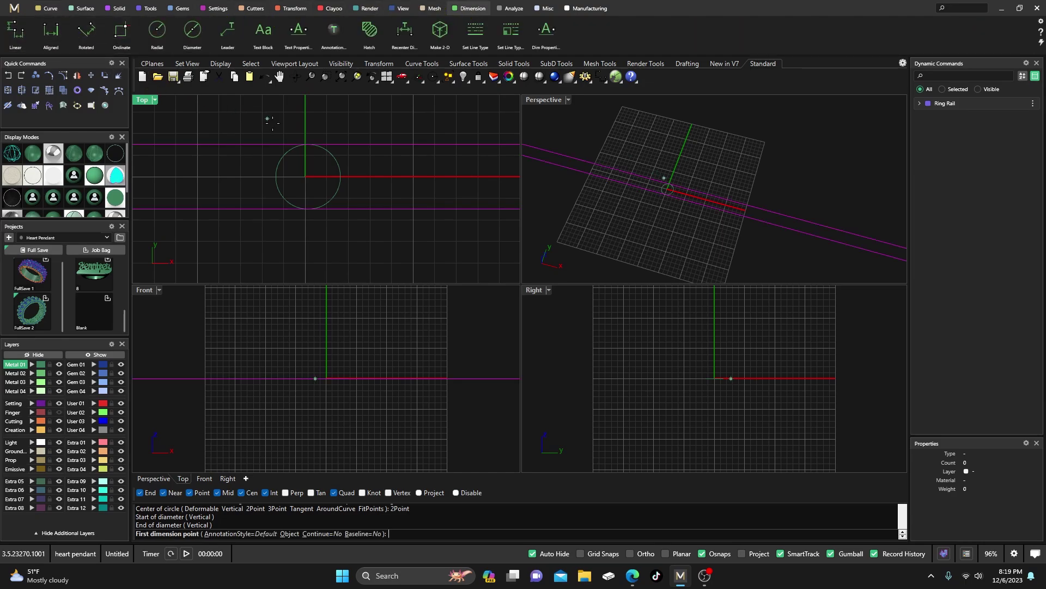
left_click(275, 176)
left_click(341, 176)
key("Escape")
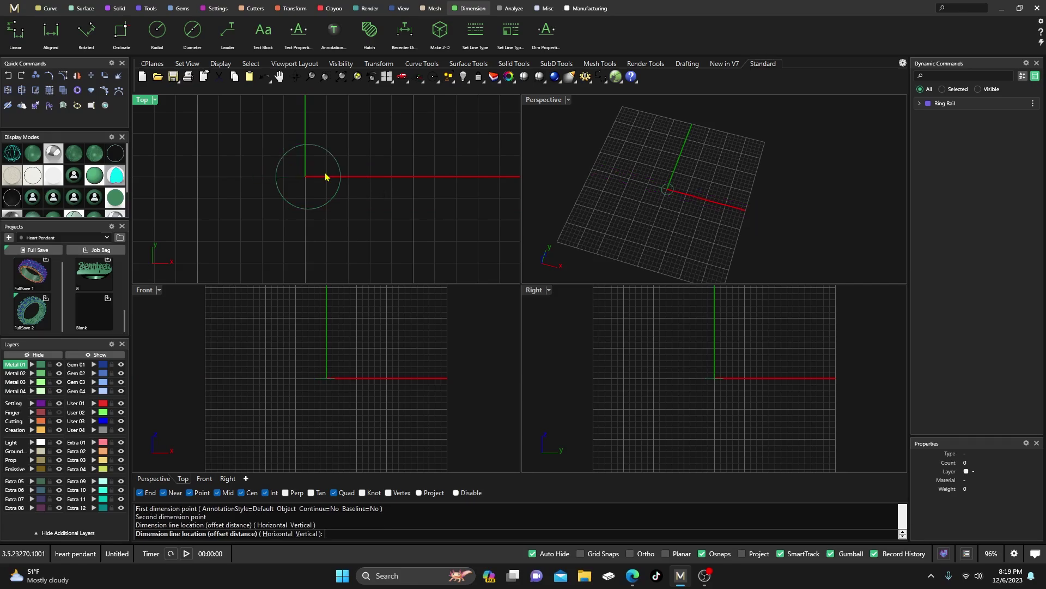
- Move the circle left along the X axis until it clears the origin and mirror it across the Y axis with Y Mirror on
left_click(324, 154)
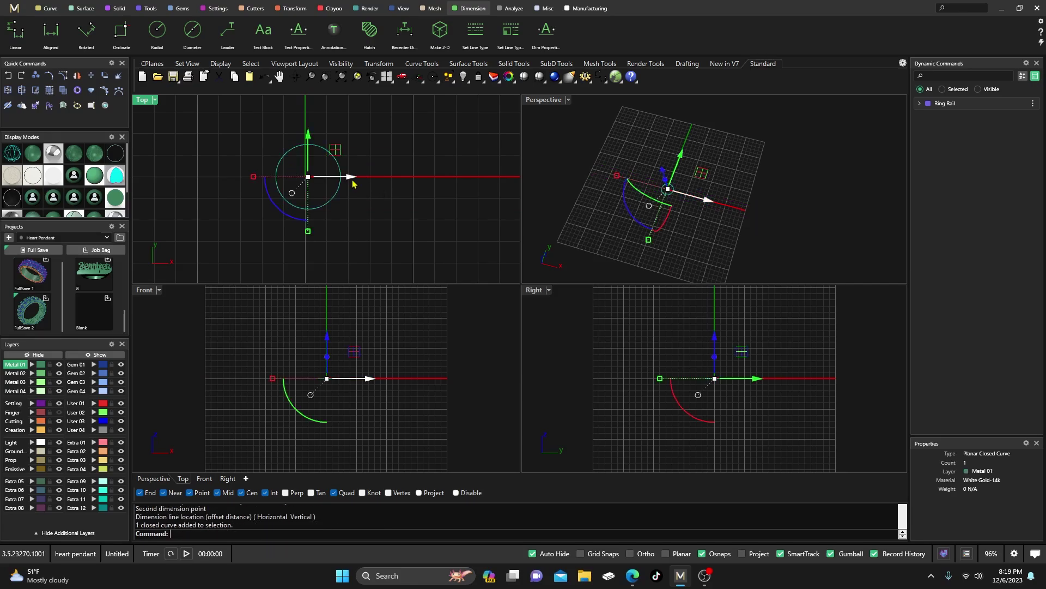
left_click_drag(350, 176, 302, 177)
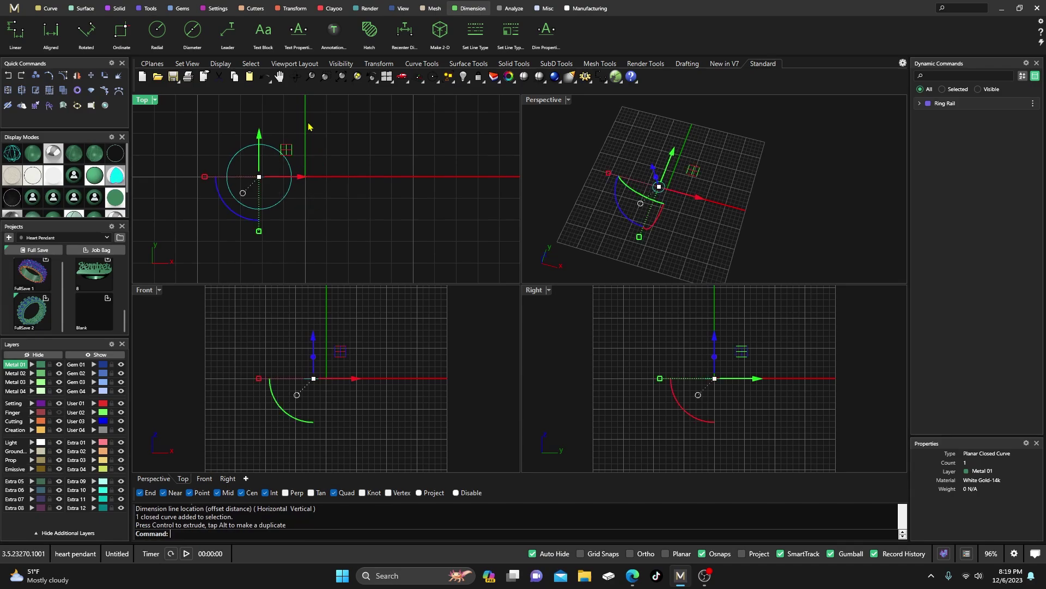
left_click(293, 8)
left_click(133, 30)
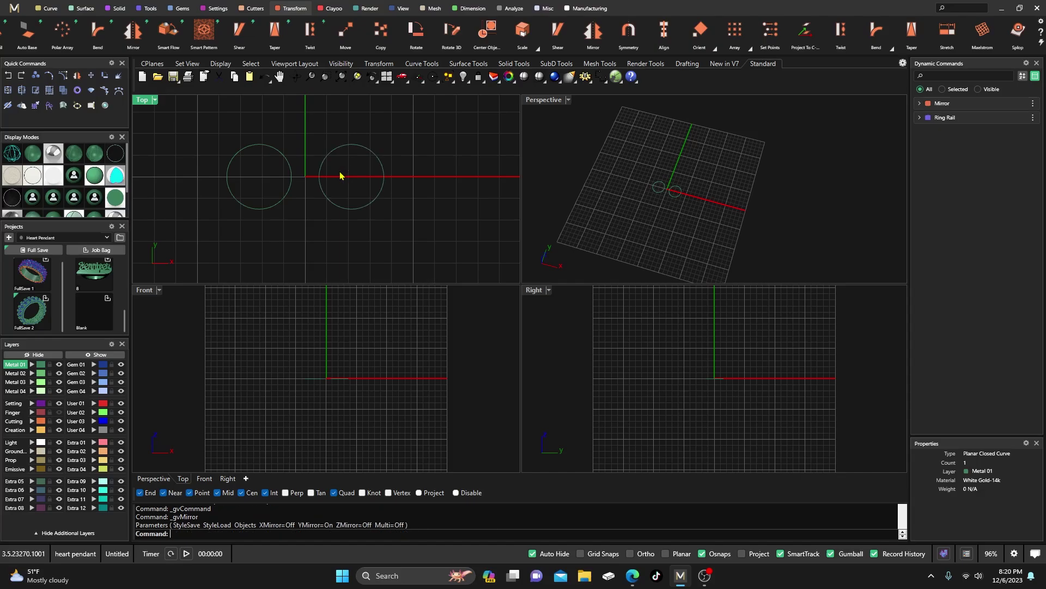
key("Return")
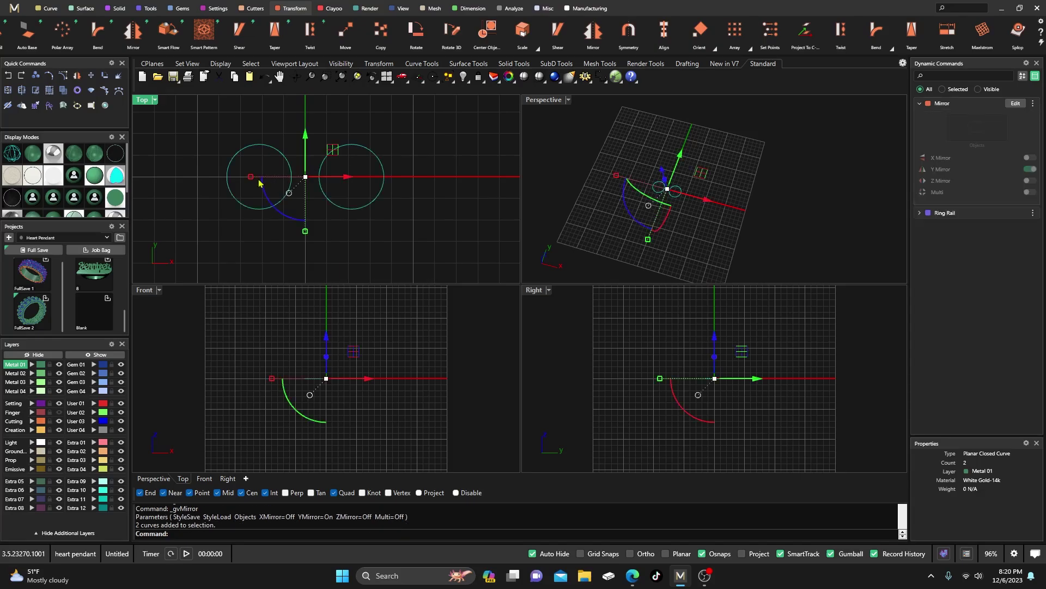
- Assign both circles to the Creation layer
left_click(32, 430)
left_click(219, 228)
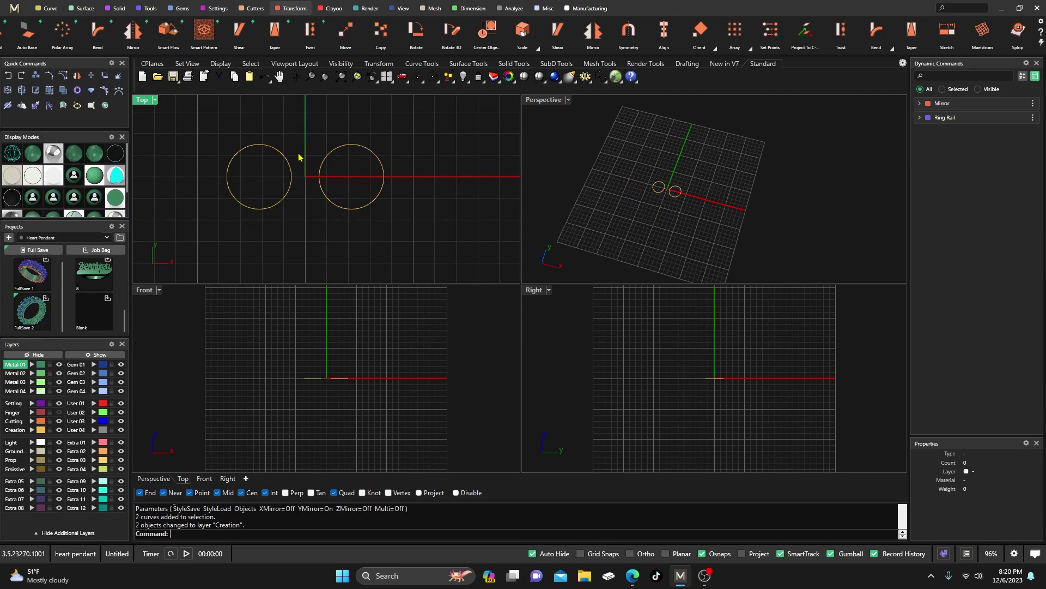
- Draw a 3 mm vertical line through the left circle in the Top view, from its upper quadrant to its lower quadrant
left_click(47, 8)
left_click(593, 30)
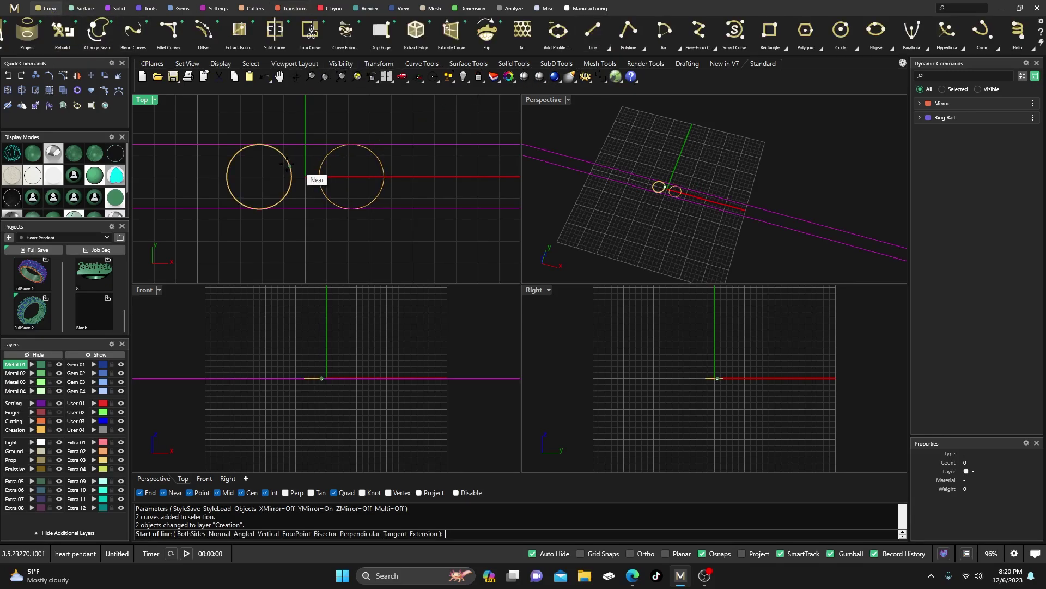
left_click(258, 145)
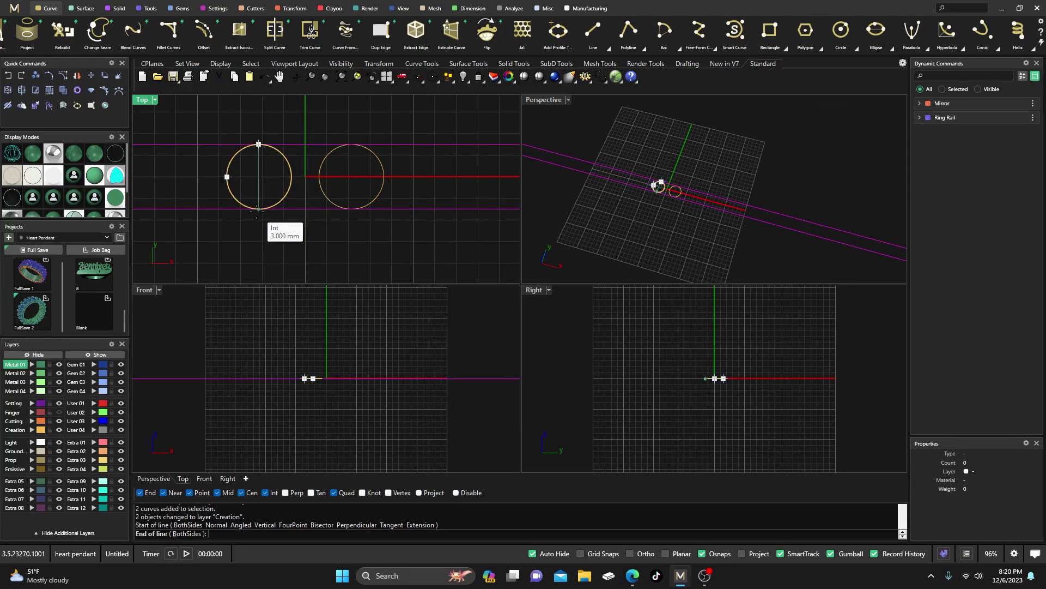
left_click(258, 209)
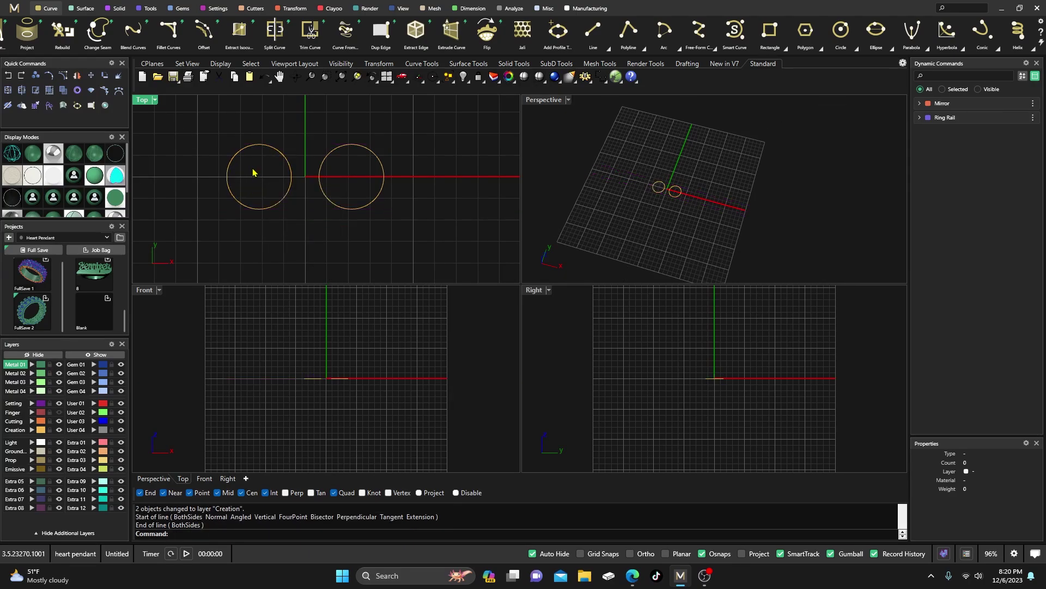
key("Return")
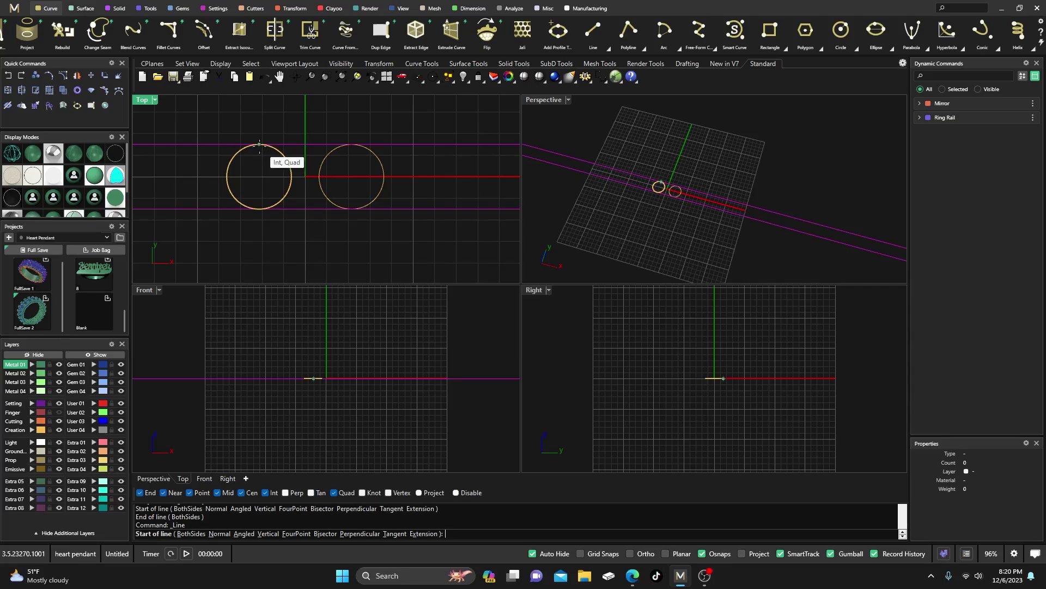
left_click(259, 145)
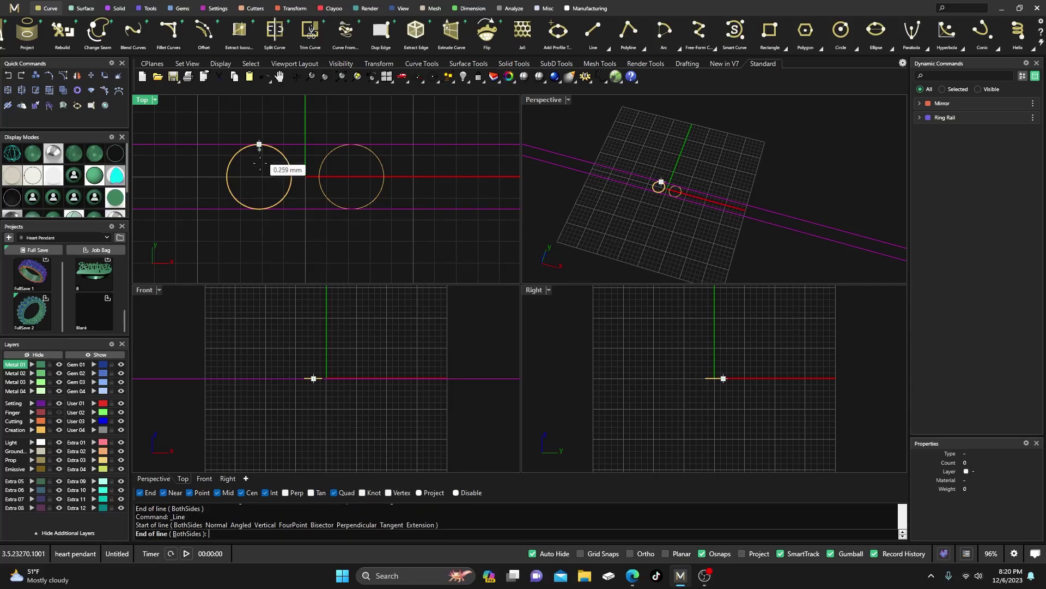
left_click(259, 209)
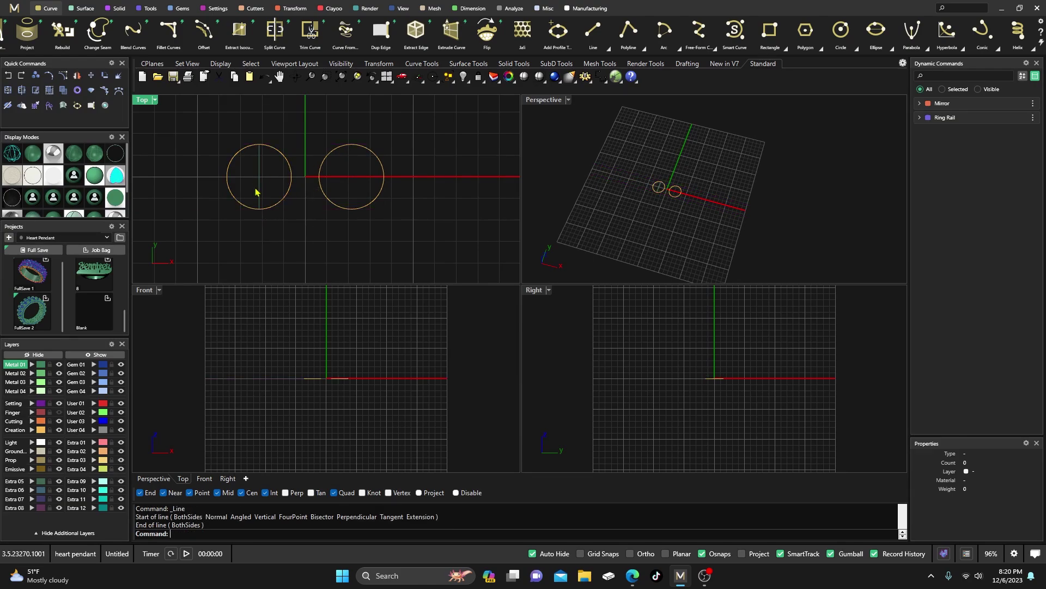
- Draw a vertical line through the right circle from its upper quadrant to its lower quadrant
key("Return")
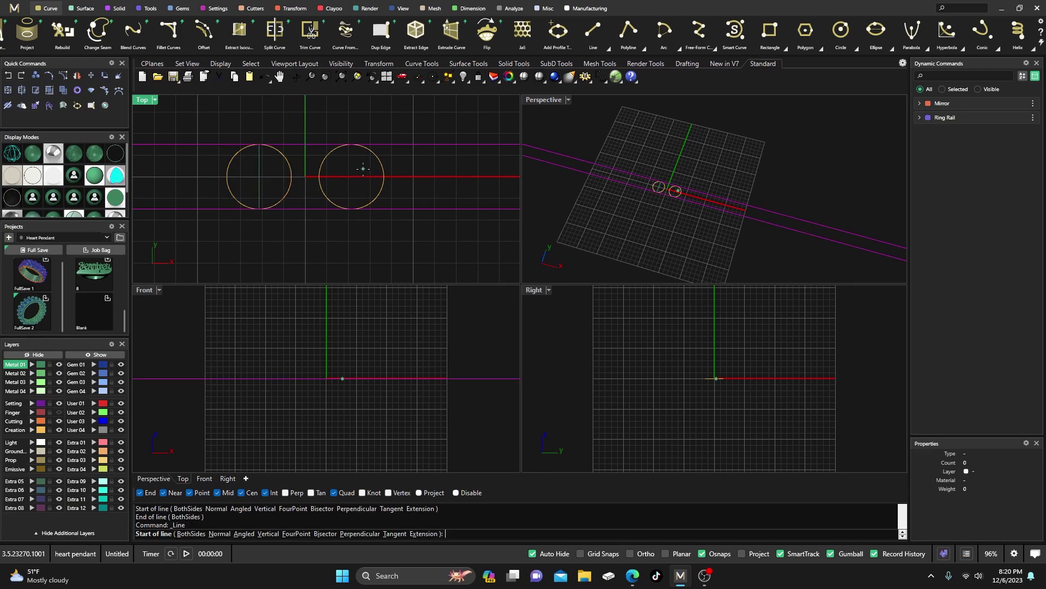
left_click(351, 144)
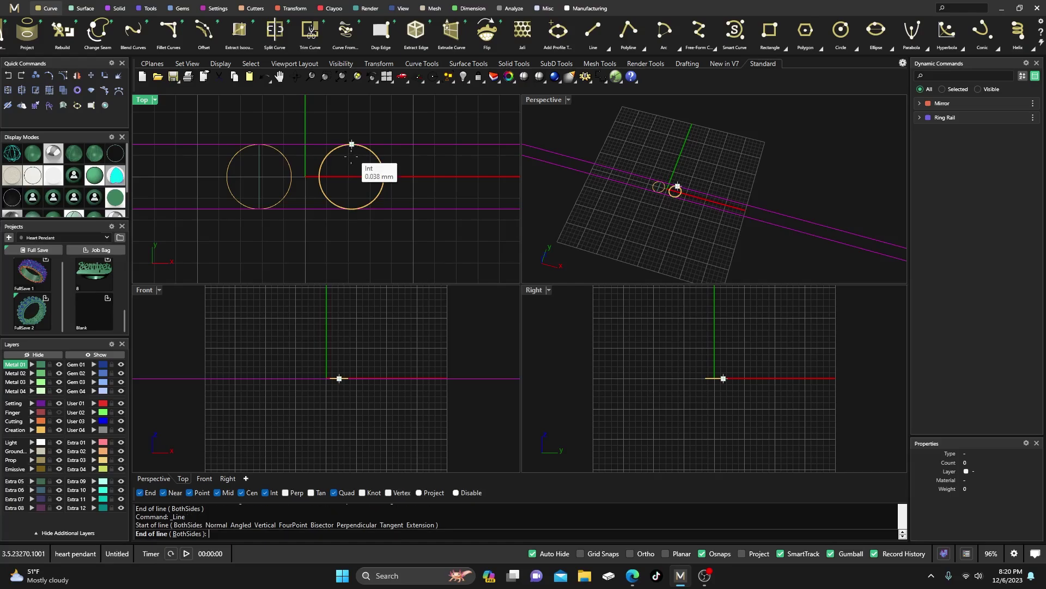
left_click(352, 209)
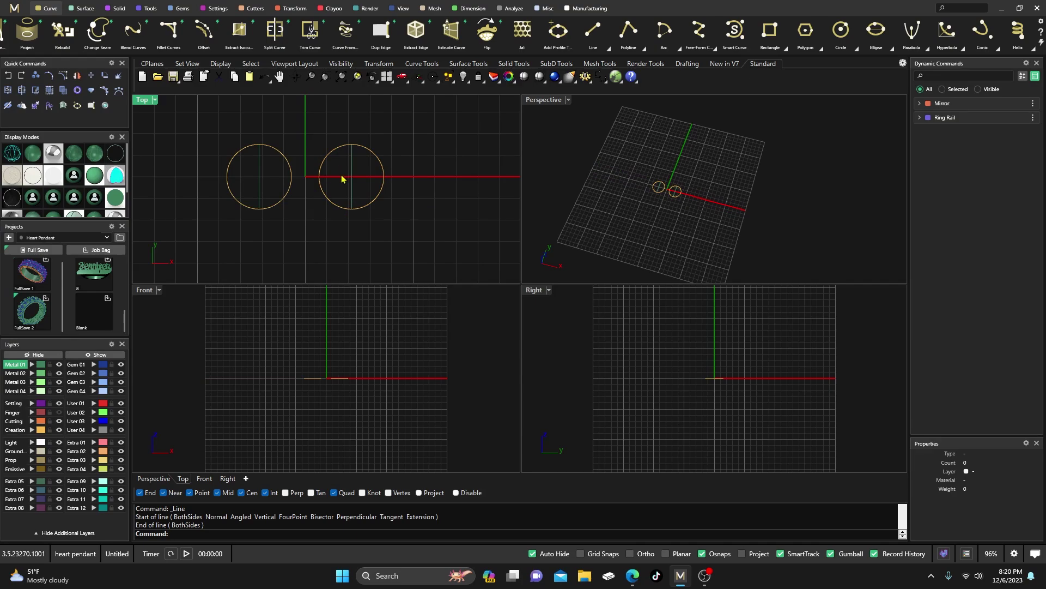
left_click_drag(332, 183, 276, 187)
left_click(23, 91)
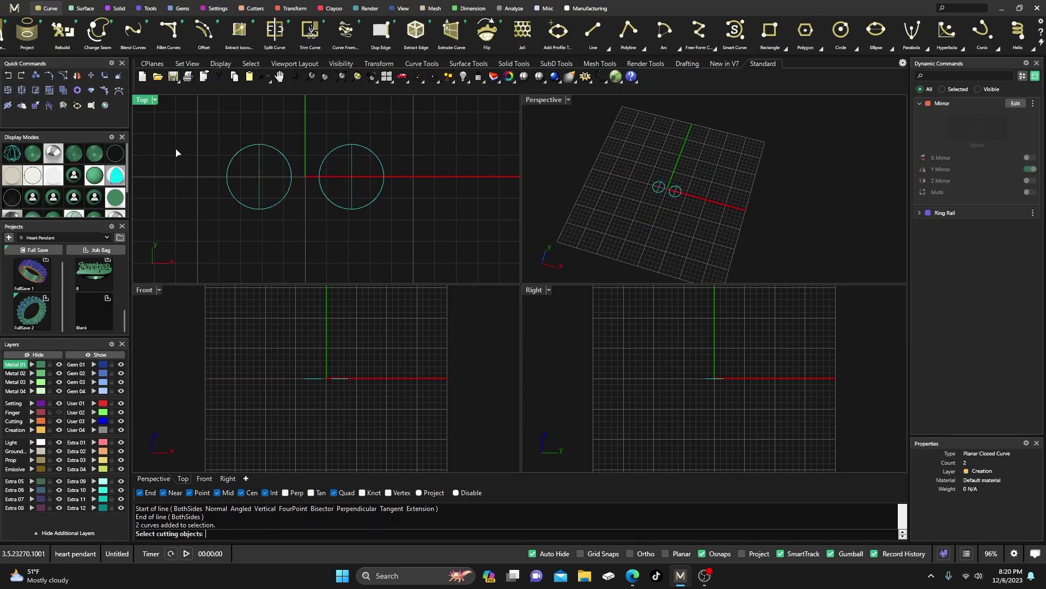
key("Return")
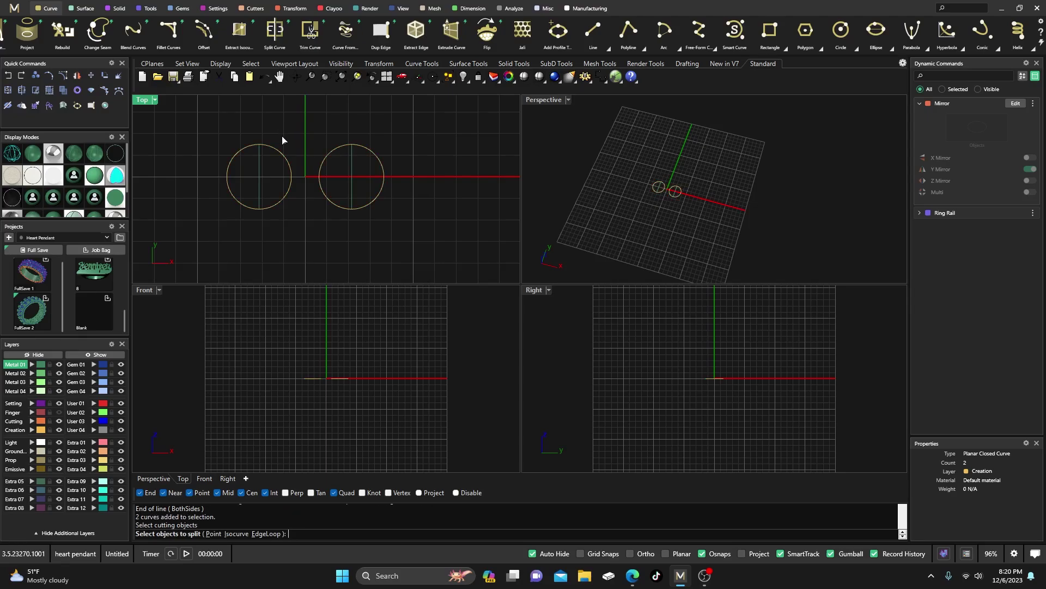
left_click(354, 178)
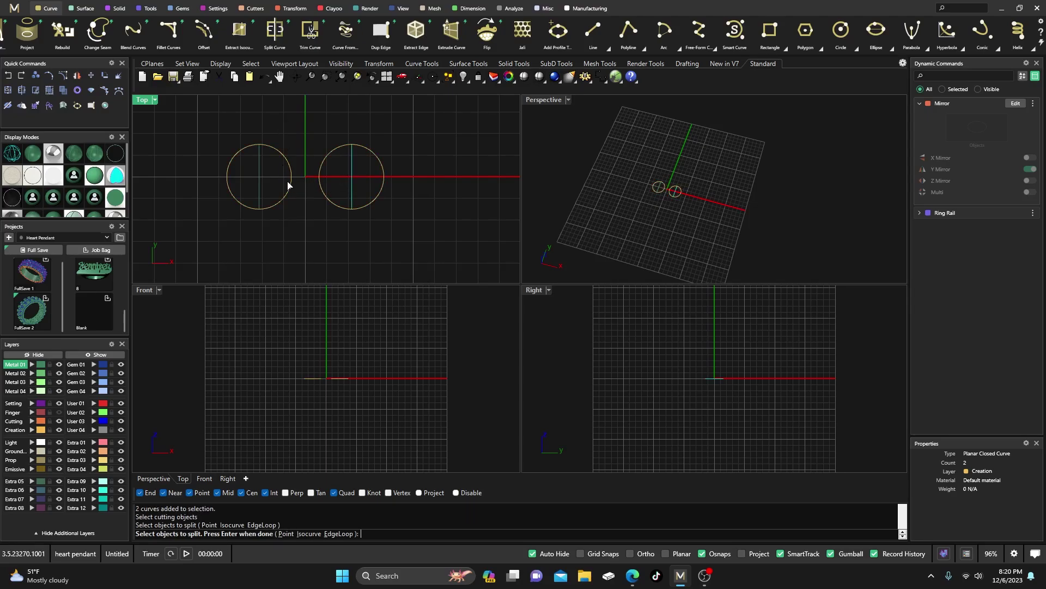
left_click(260, 186)
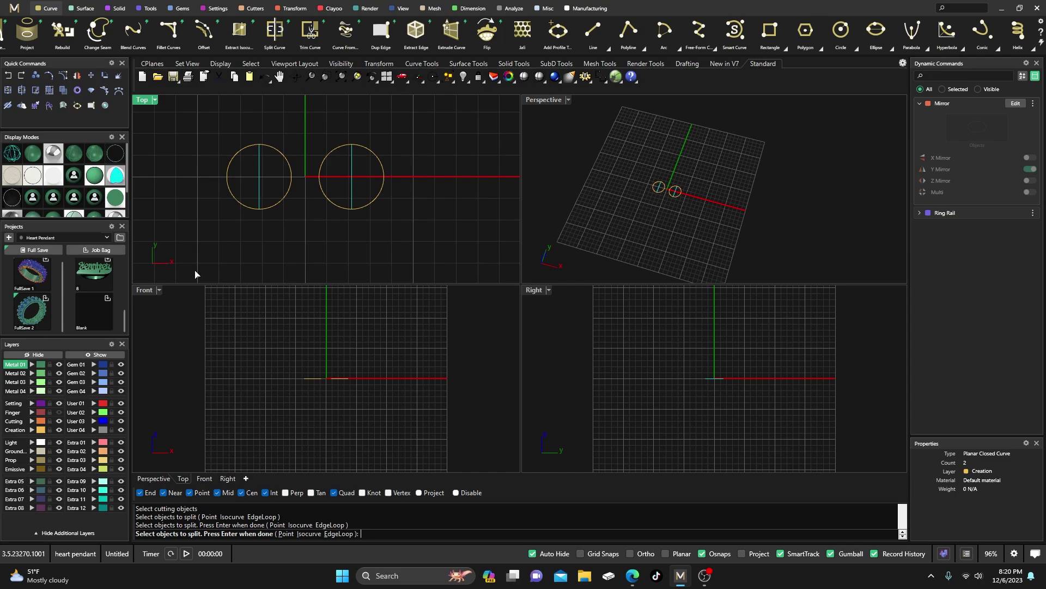
- Make Creation the current layer and assign the two vertical lines inside the circles to it
double_click(25, 432)
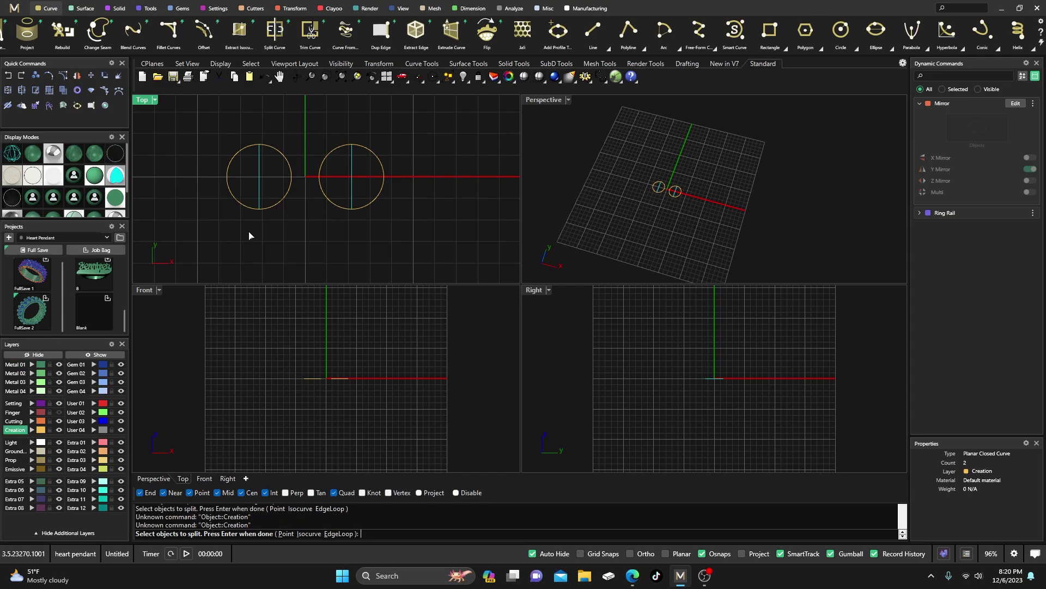
key("Return")
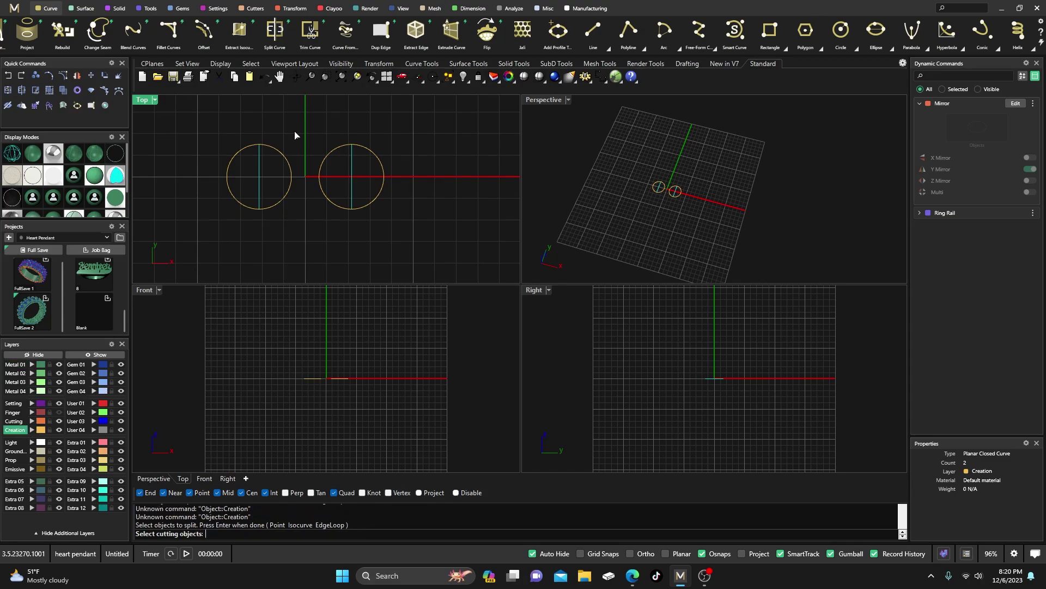
key("Escape")
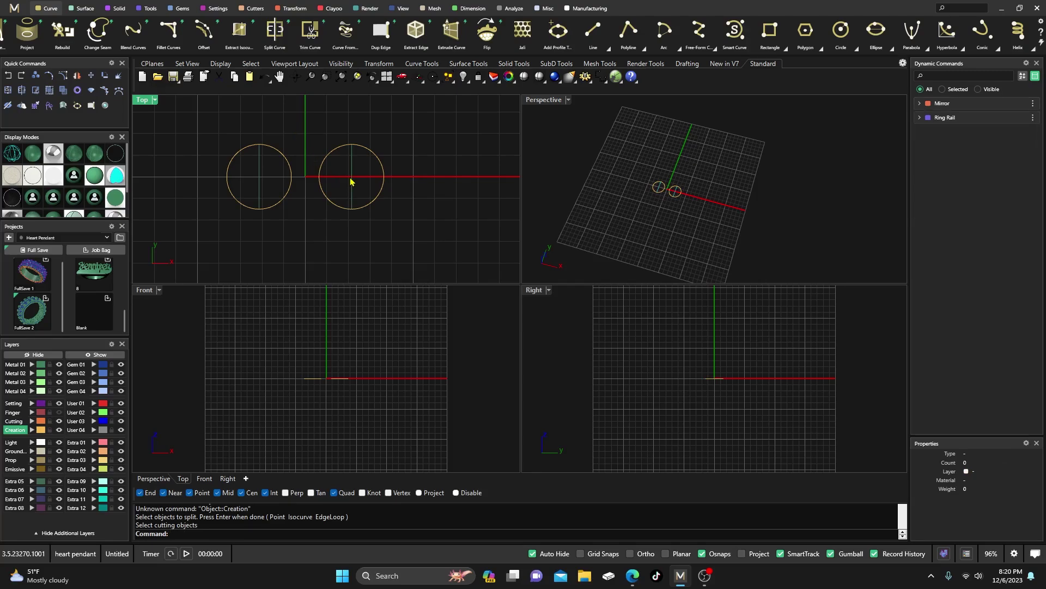
key("ctrl+z")
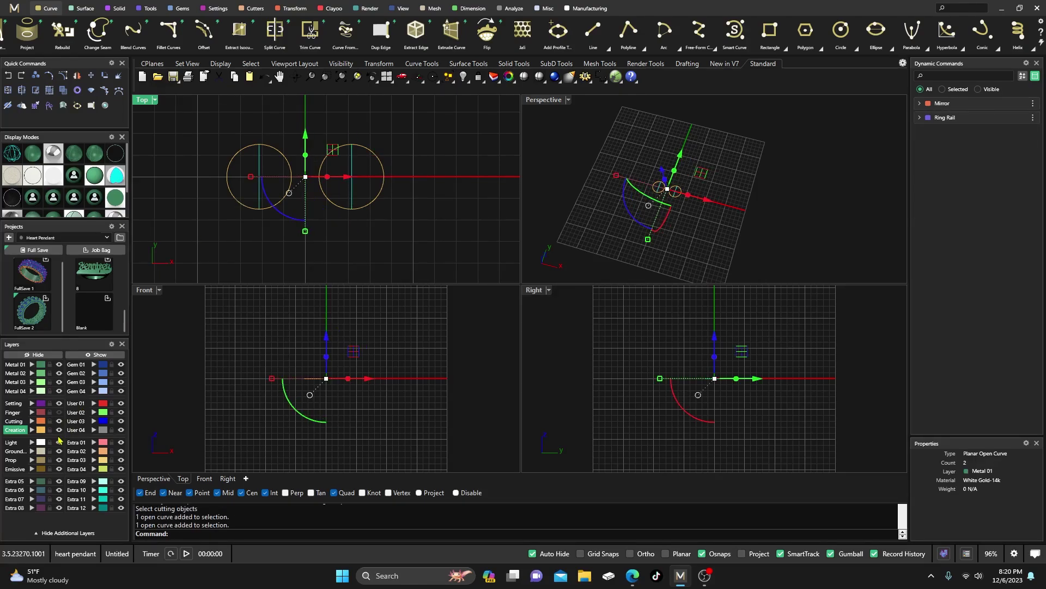
left_click(32, 429)
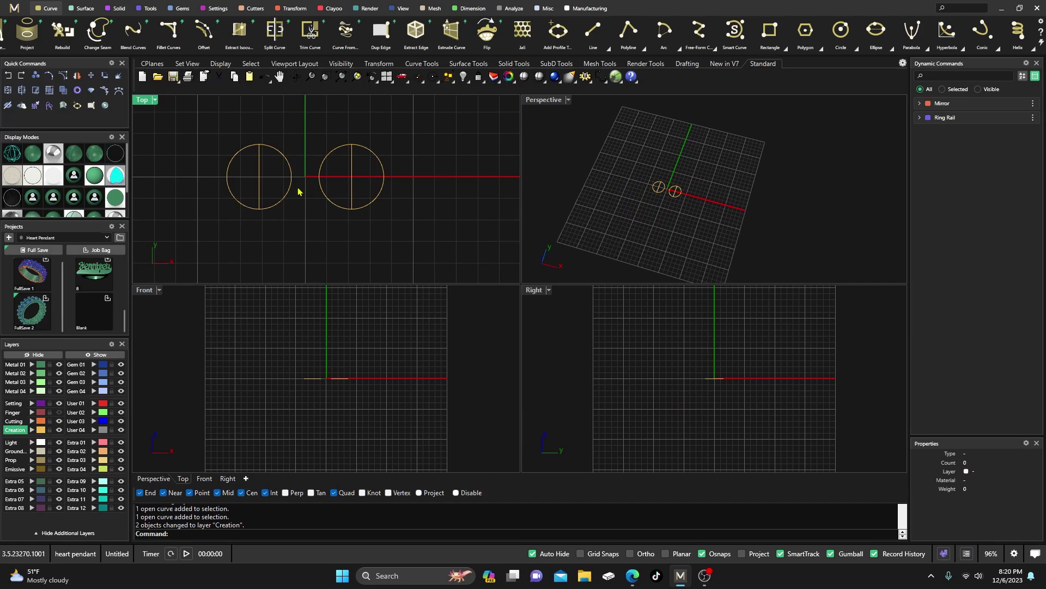
- Split both circles with their vertical lines, and delete the inner halves together with the two lines
left_click(290, 184)
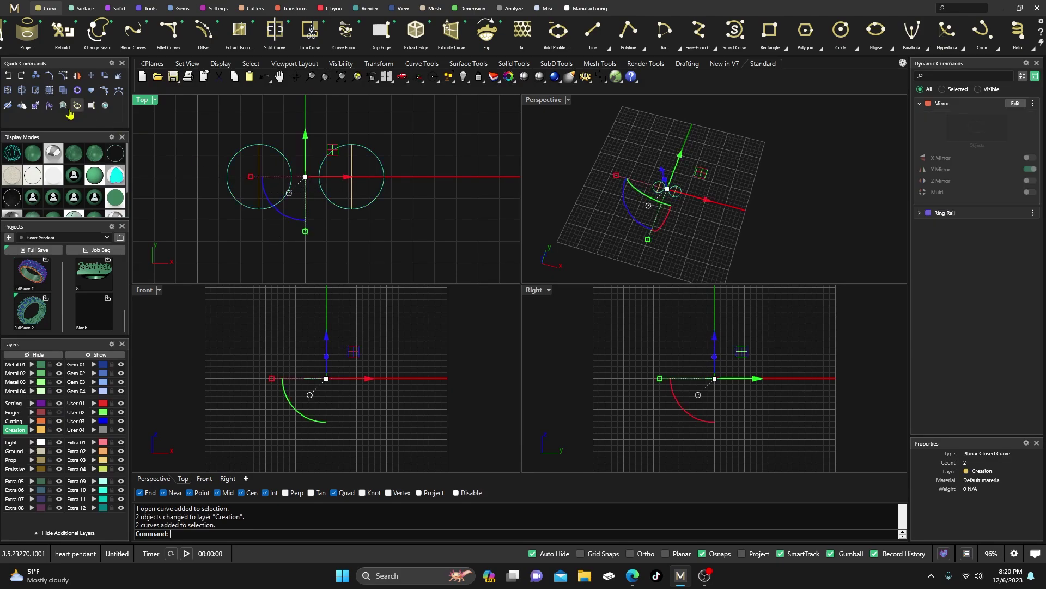
left_click(44, 95)
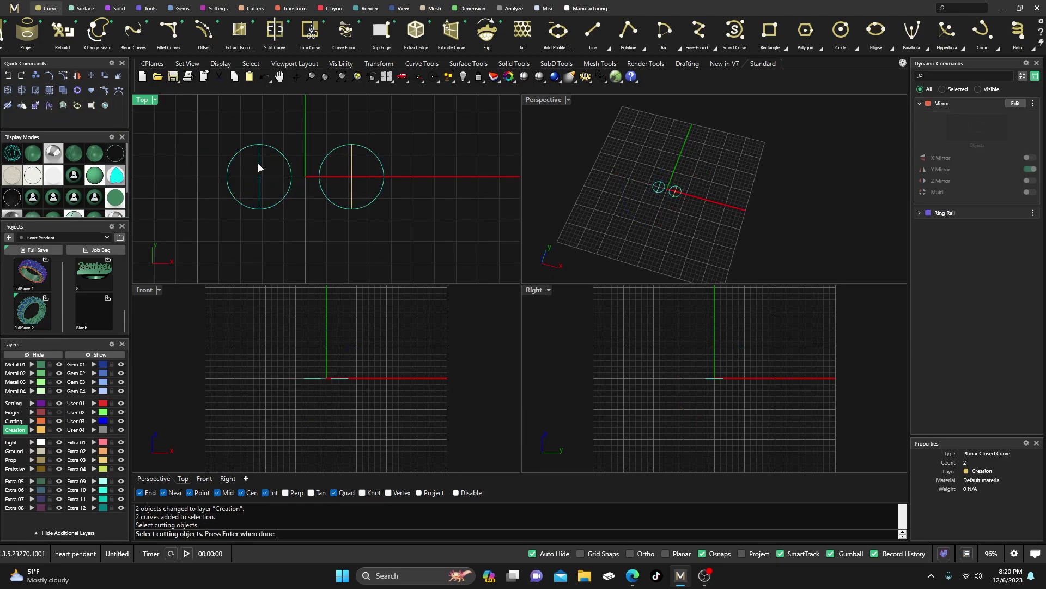
key("Return")
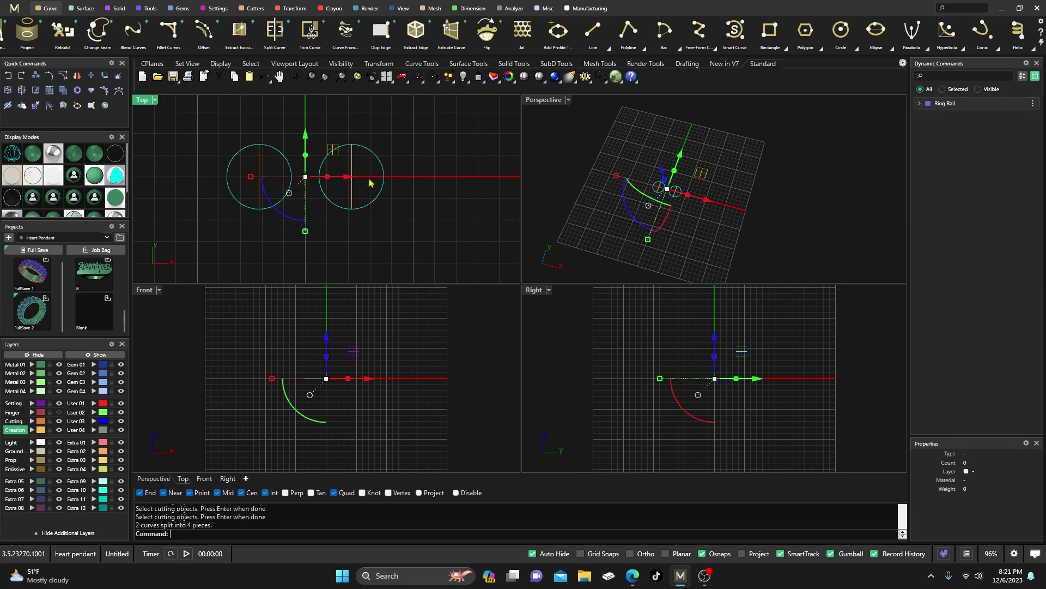
left_click_drag(369, 185, 245, 189)
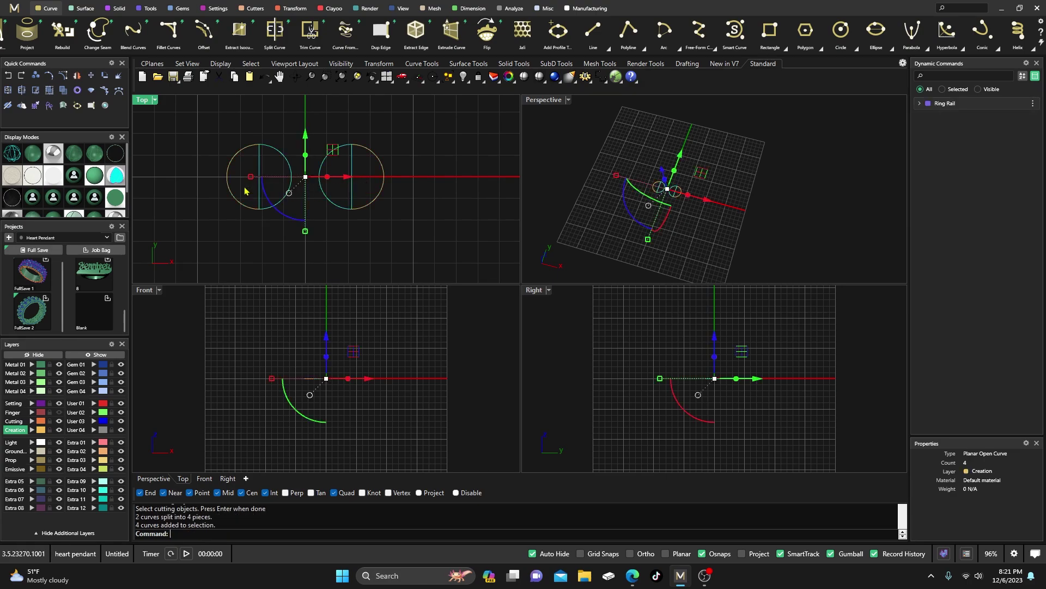
key("Delete")
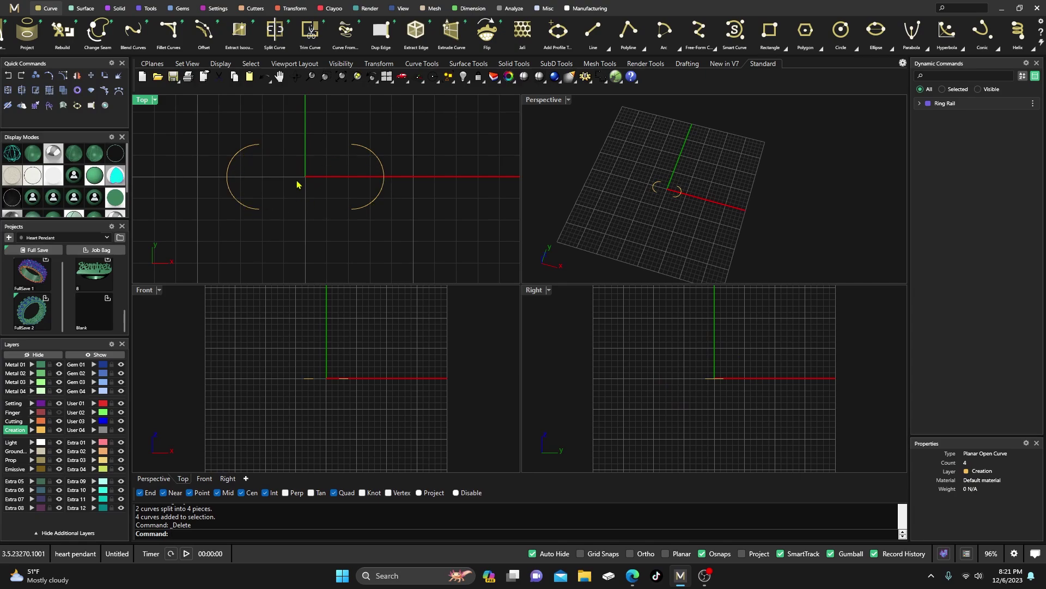
- Blend the left half circle's lower end to the right one's upper end, flipping the second curve and setting both curve blends to 0.9
left_click(133, 30)
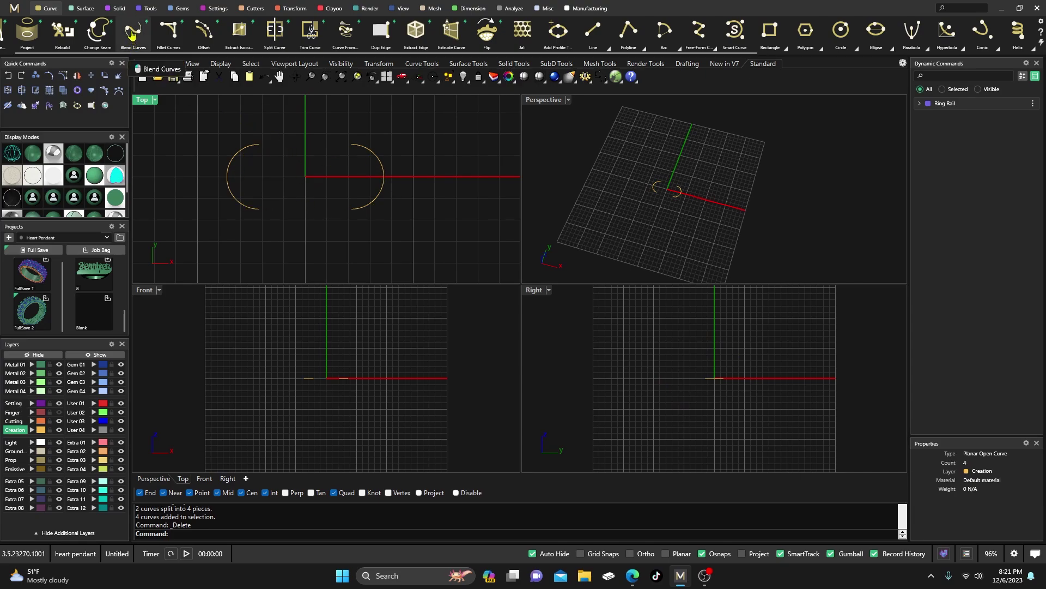
left_click(259, 211)
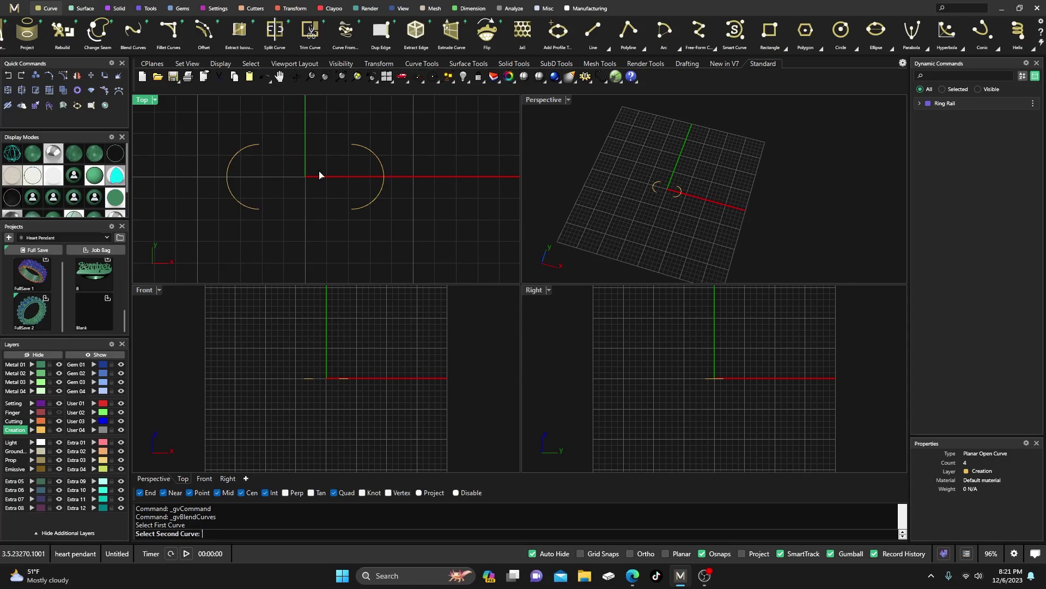
left_click(350, 149)
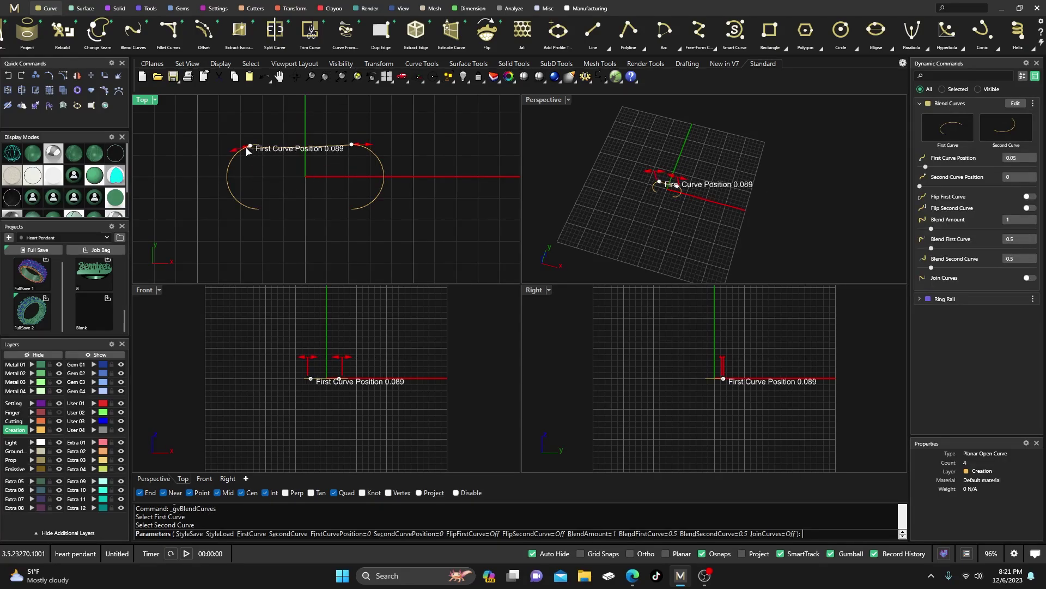
left_click_drag(247, 152, 260, 211)
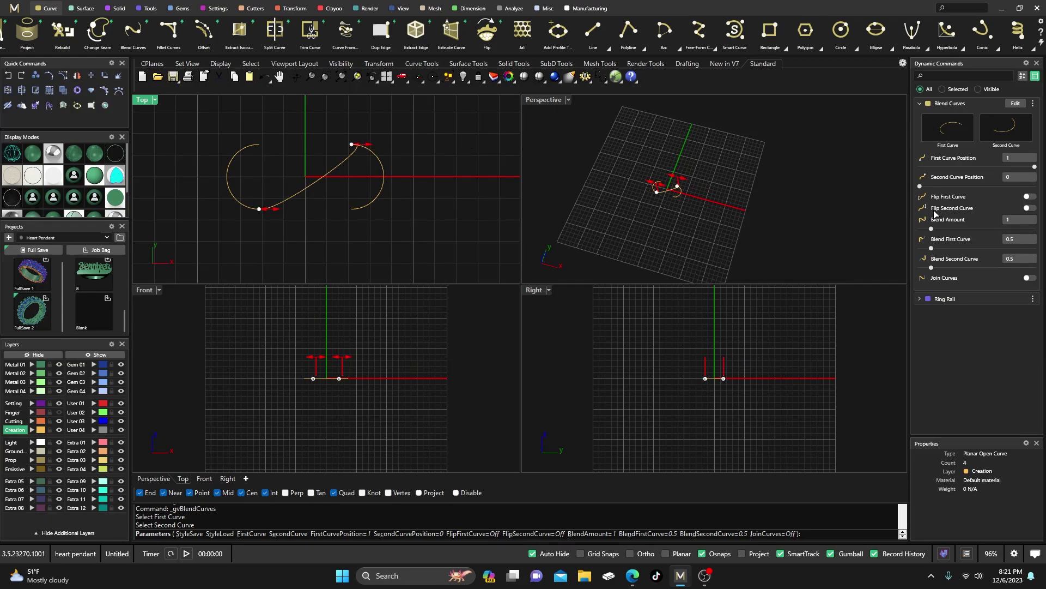
left_click(1029, 207)
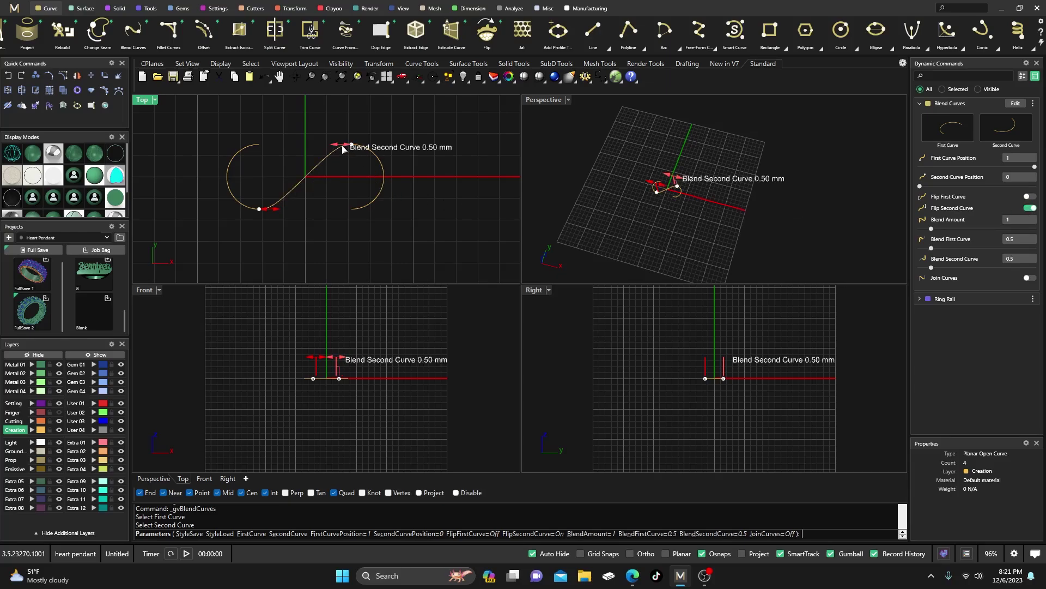
left_click_drag(343, 148, 334, 147)
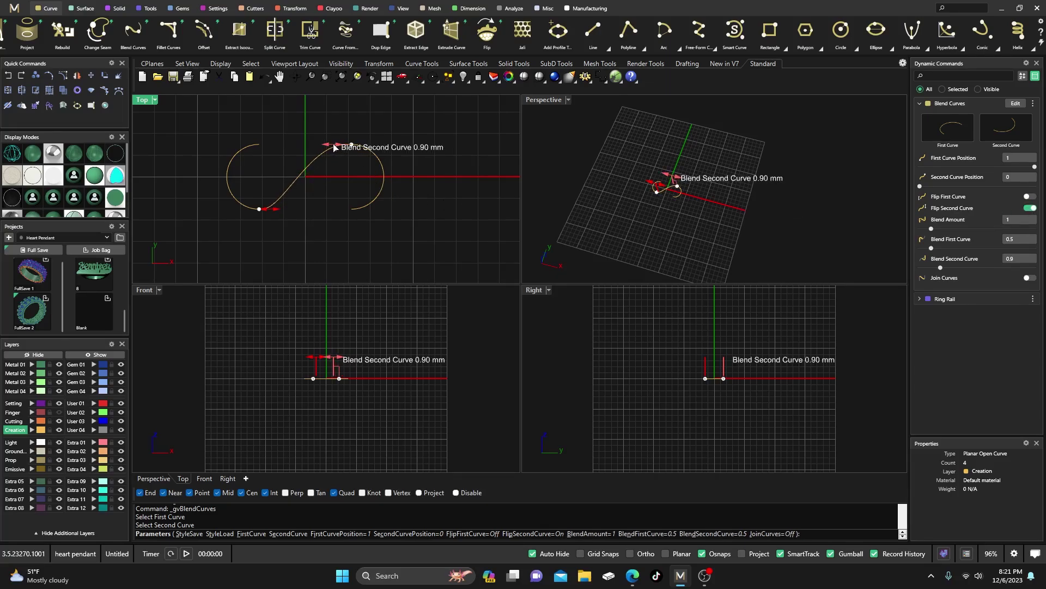
left_click_drag(269, 213, 280, 214)
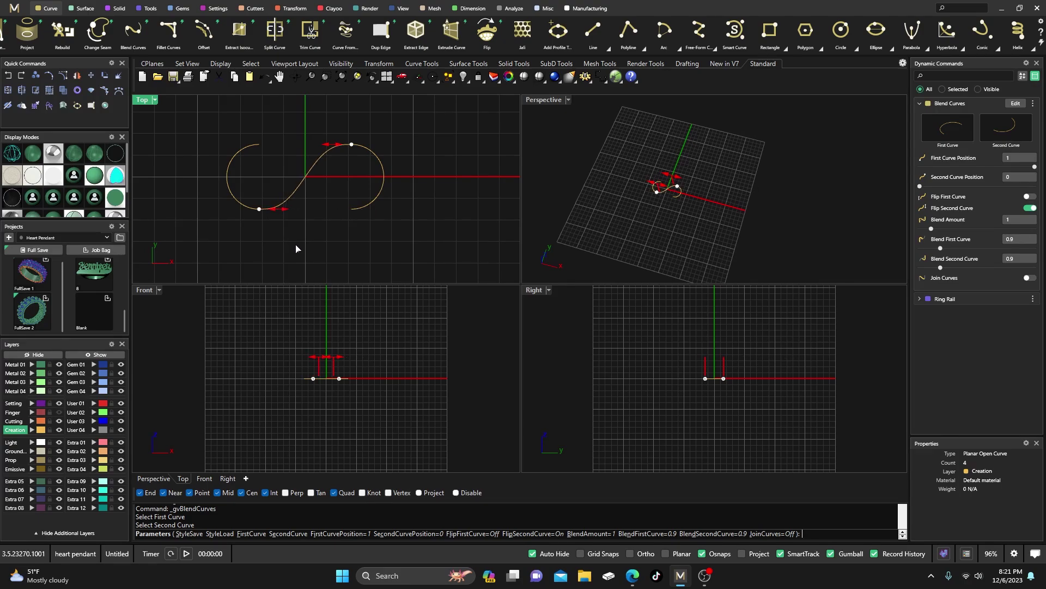
key("Return")
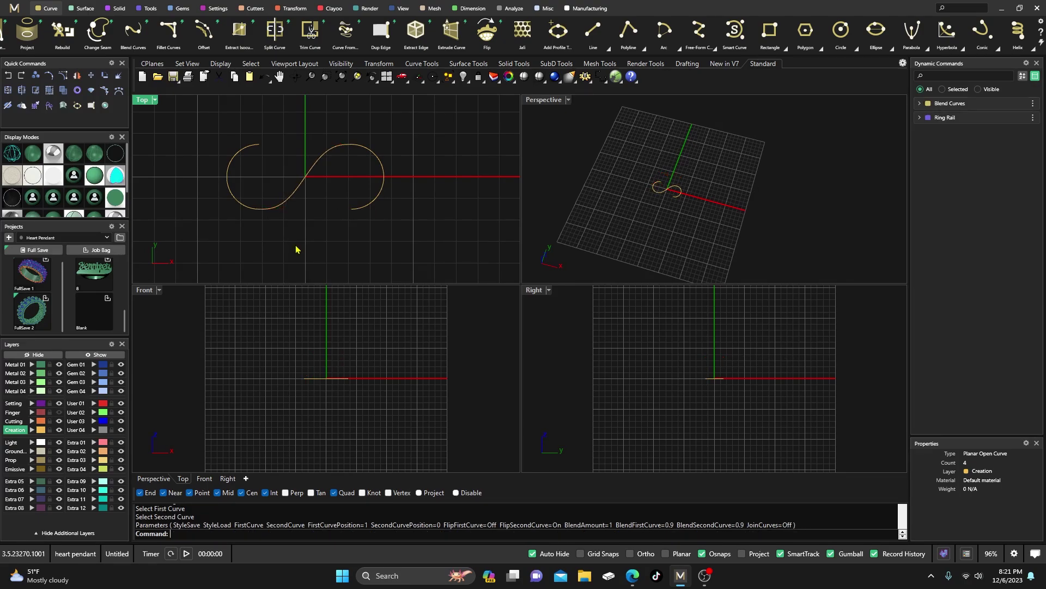
- Widen the S by moving the left and right half circles slightly outward along X, and compare it with the reference picture
left_click(229, 173)
mouse_move(234, 173)
left_mouse_down()
mouse_move(284, 183)
mouse_move(226, 173)
left_mouse_up()
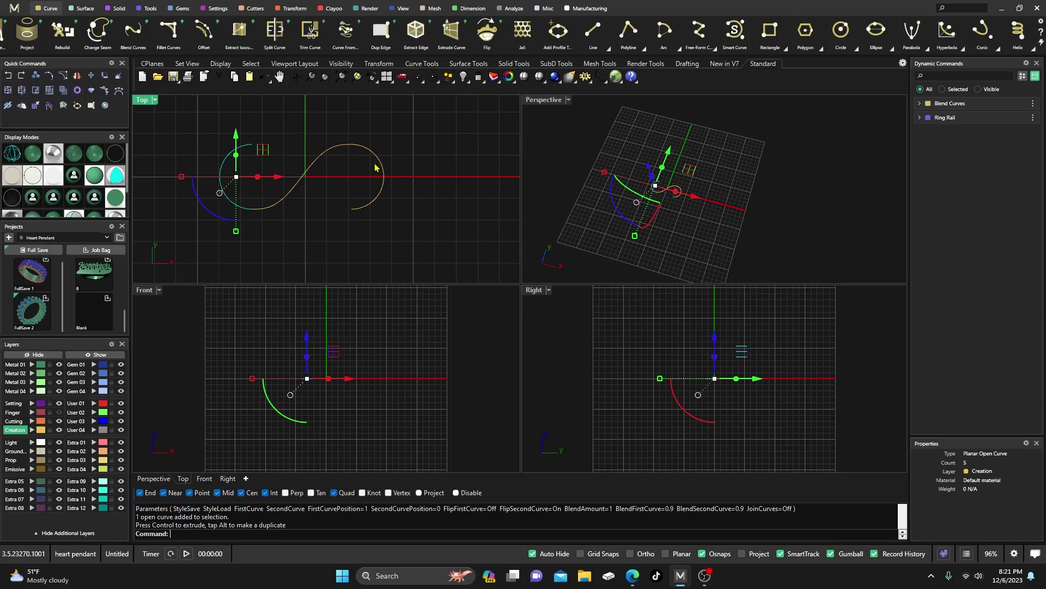
left_click(386, 178)
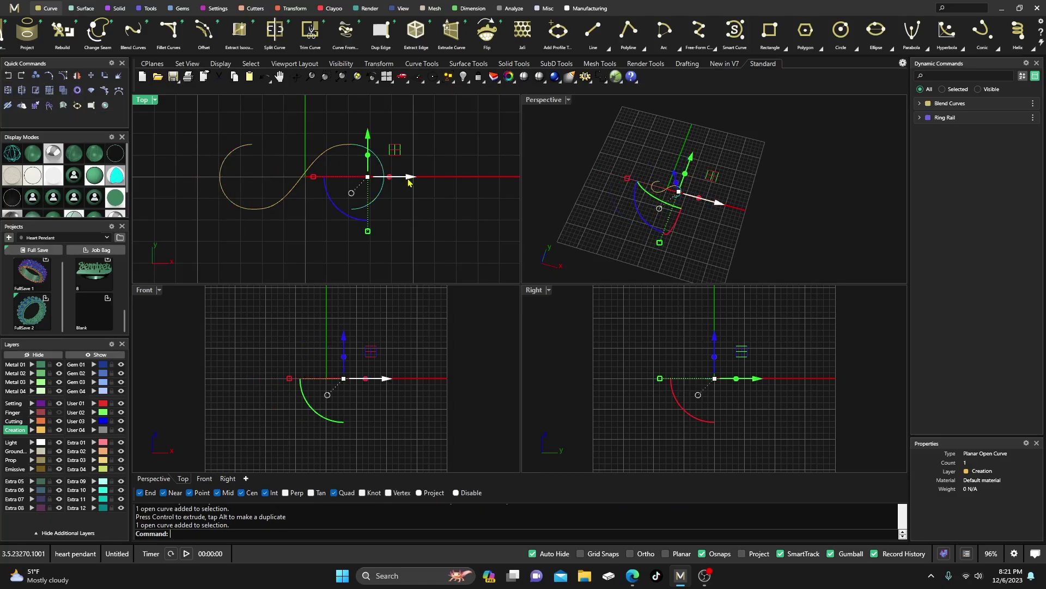
left_click_drag(410, 182, 417, 180)
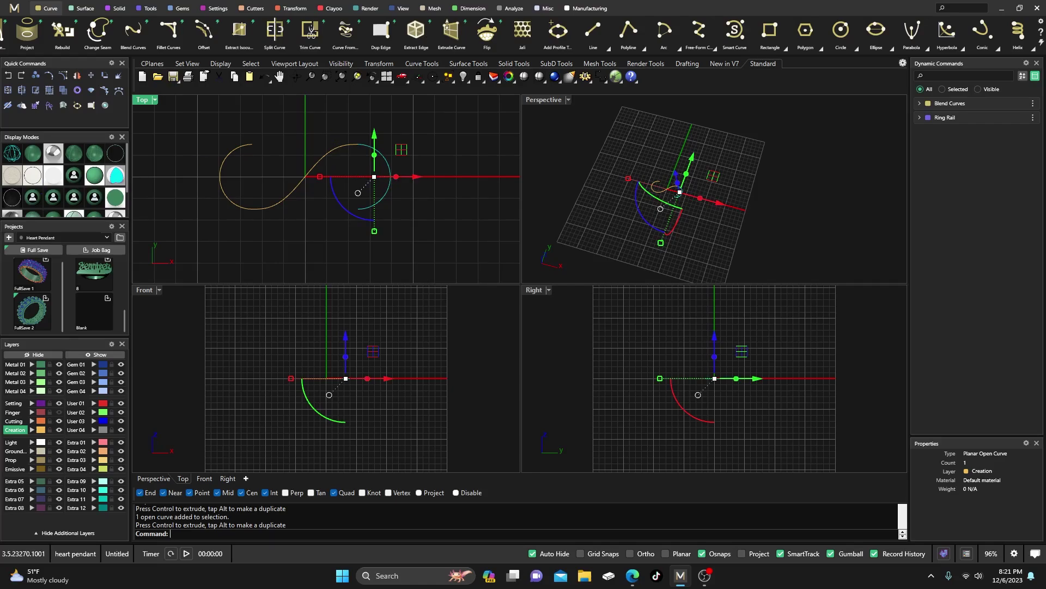
left_click(632, 576)
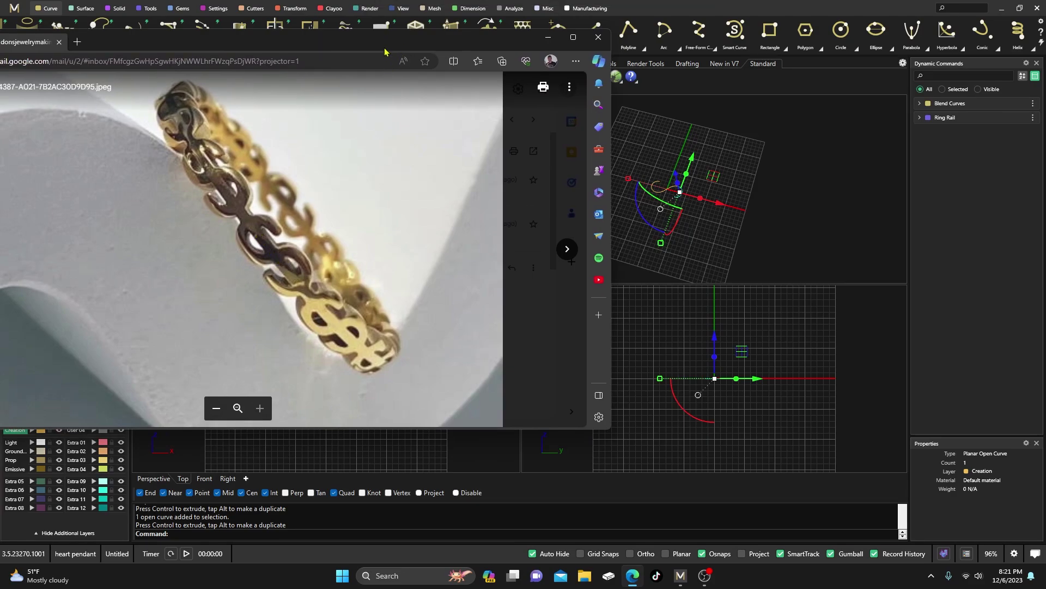
key("alt+Tab")
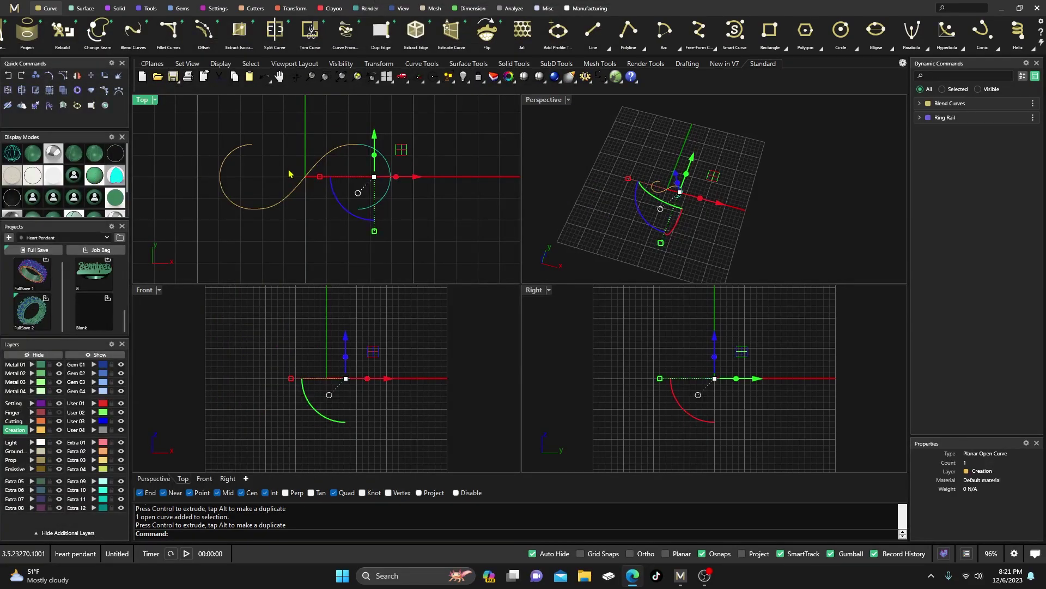
left_click(299, 136)
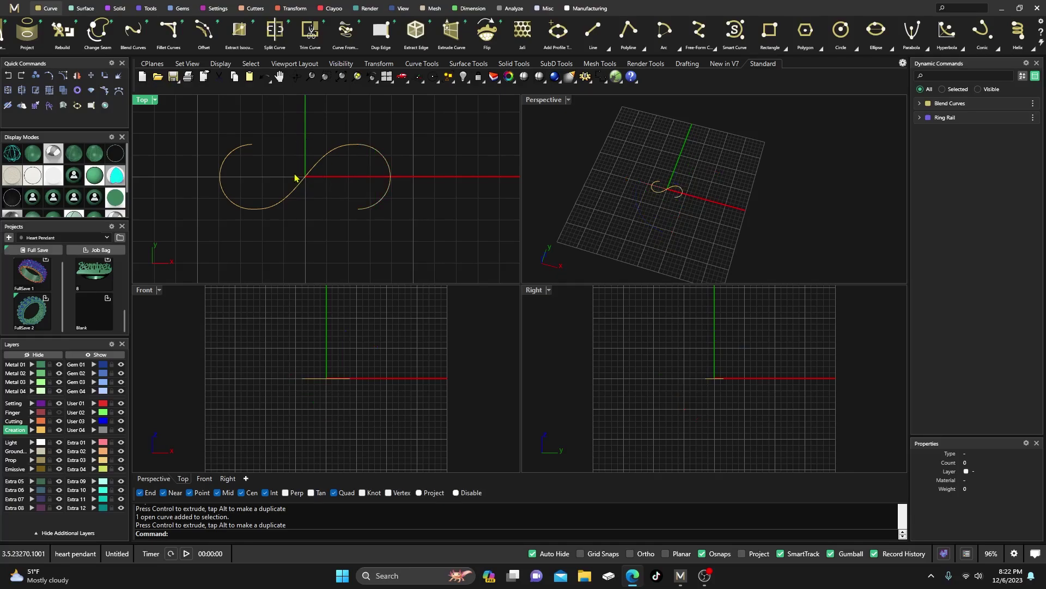
- Join the two half circles and the blend curve into one open S-shaped curve
left_click_drag(192, 122, 419, 252)
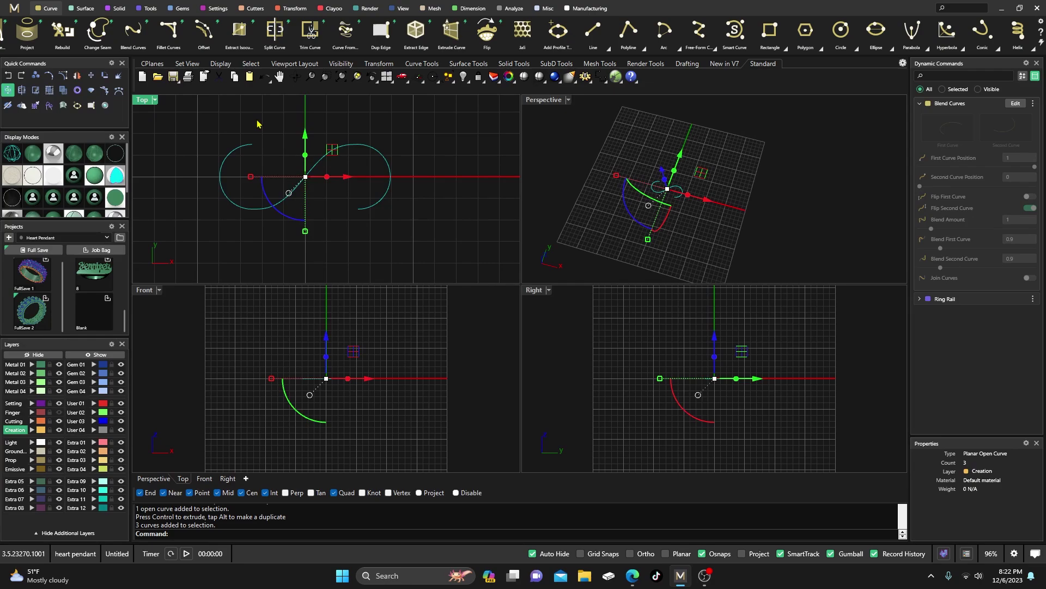
key("ctrl+j")
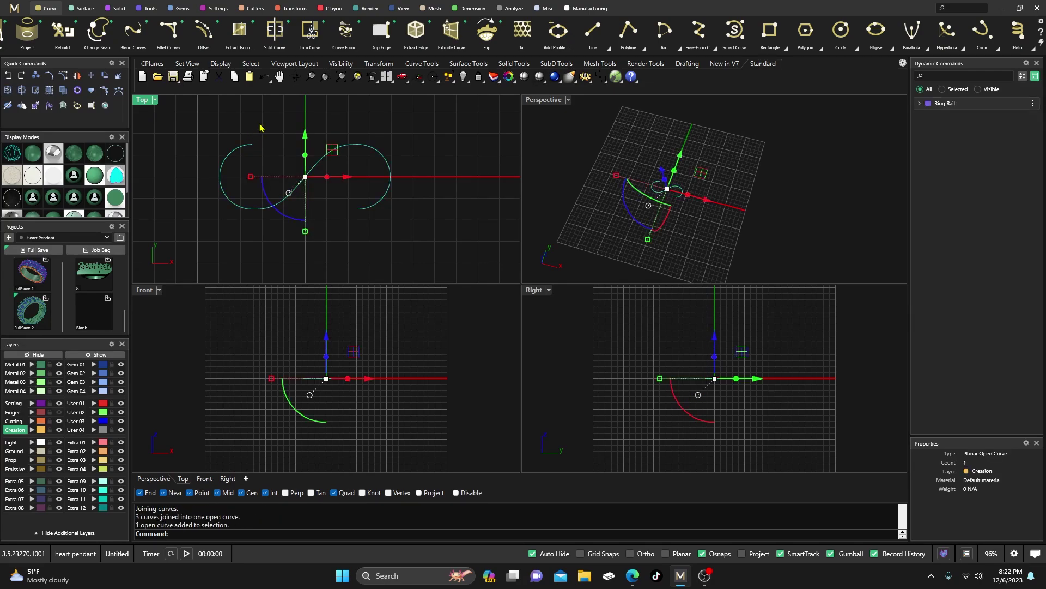
key("Escape")
- Offset the S curve to both sides through a point about 0.74 mm away in the Top view
left_click(251, 145)
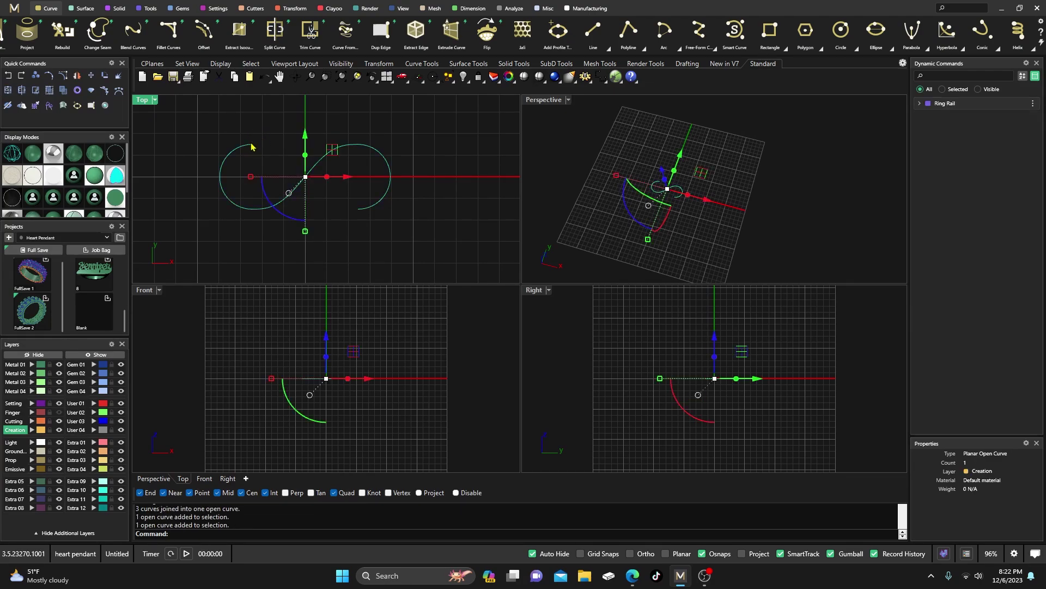
scroll(790, 33, "down", 5)
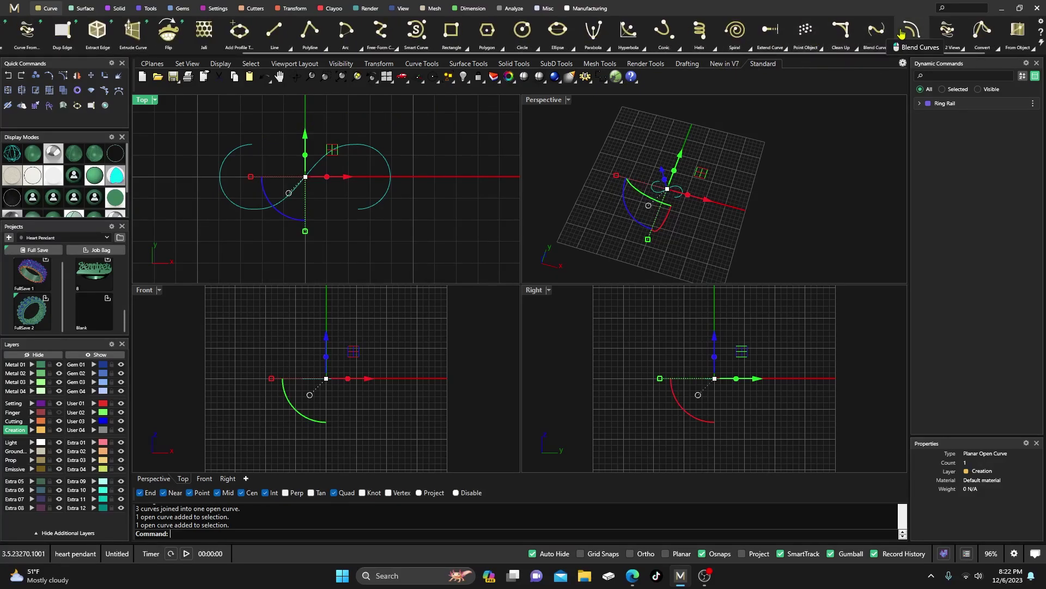
left_click(910, 31)
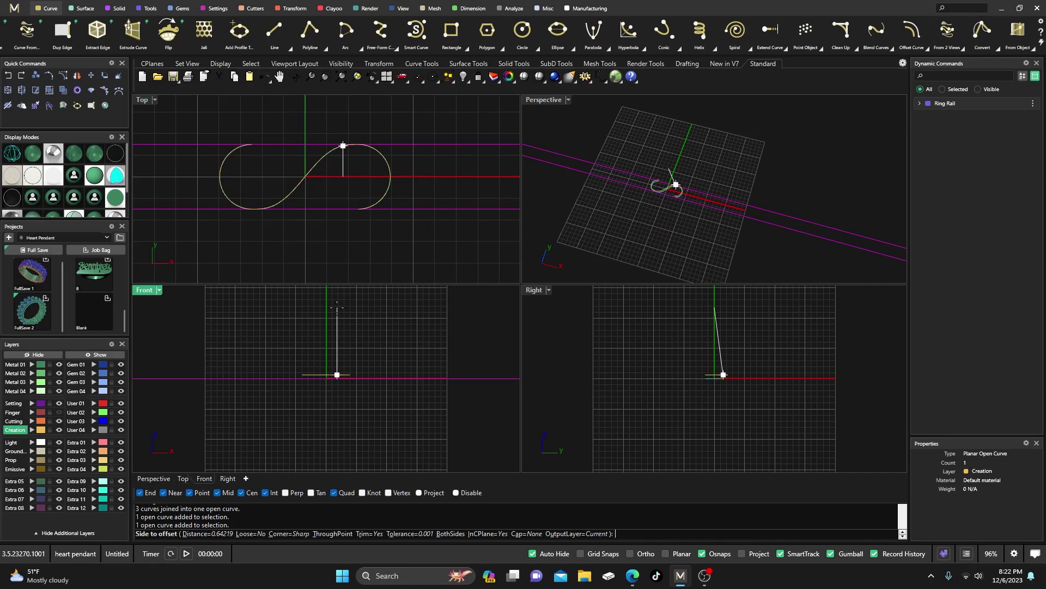
left_click(334, 534)
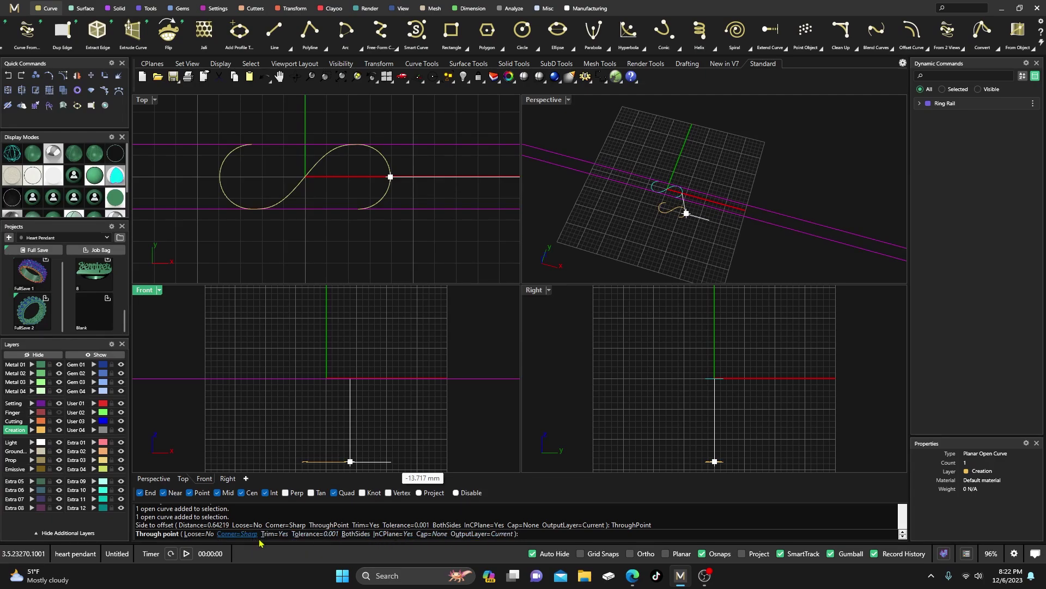
left_click(357, 534)
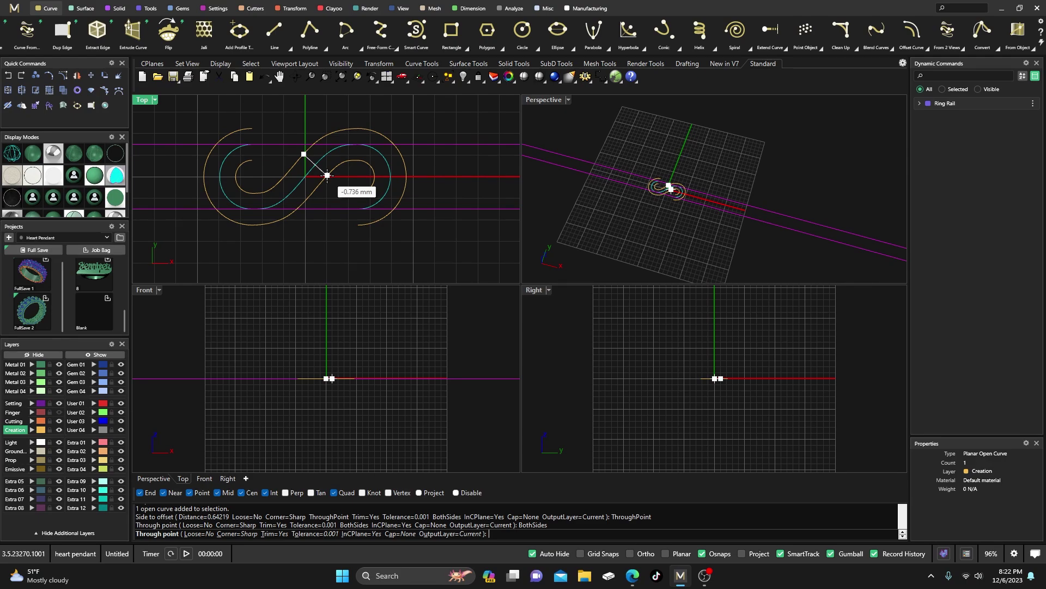
left_click(327, 175)
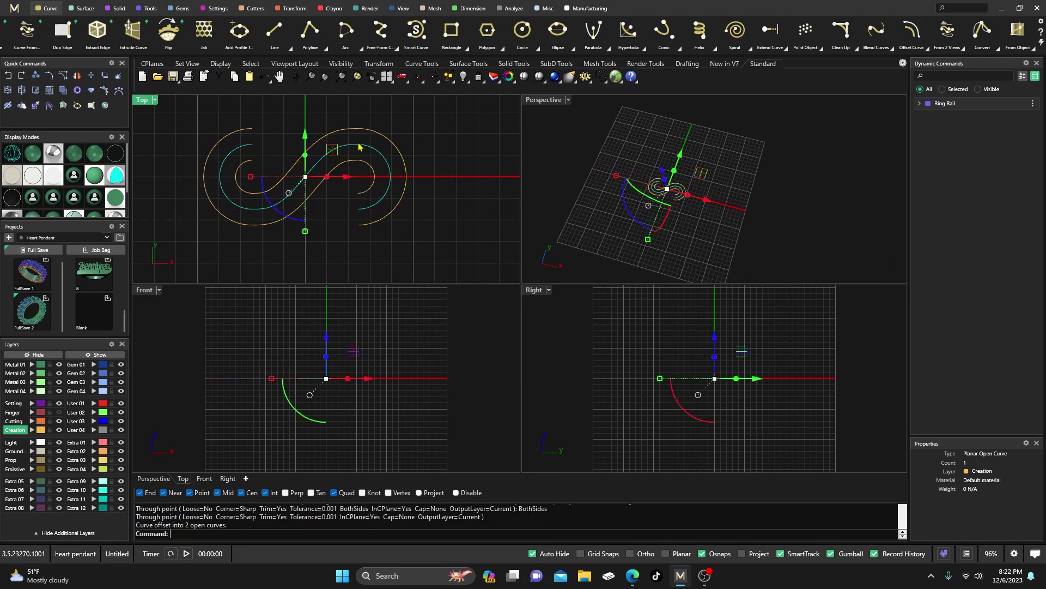
- Keep the original centre S curve but move it to the User 04 layer and hide that layer
key("Delete")
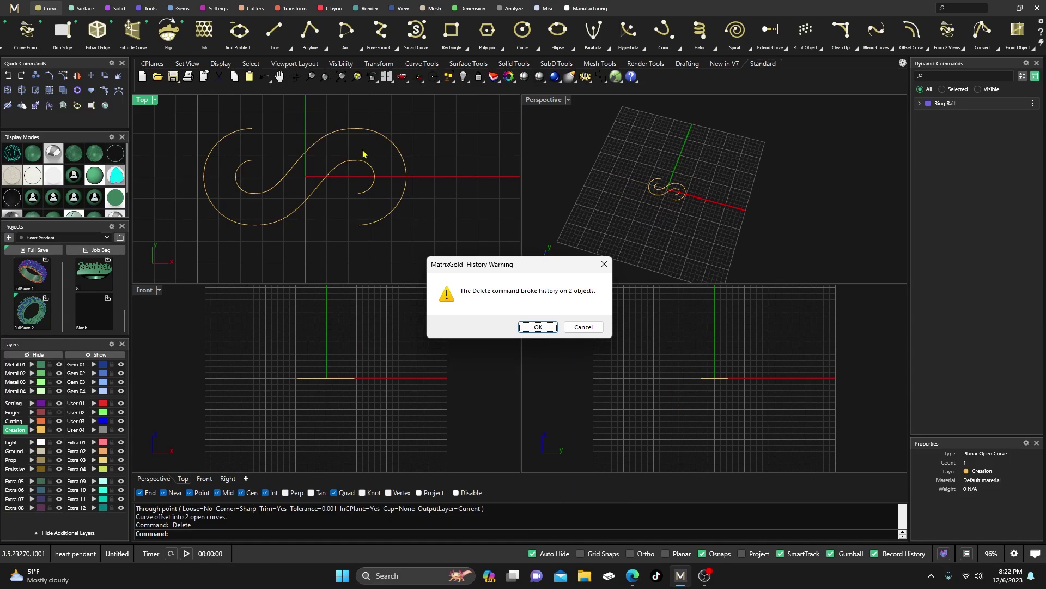
left_click(583, 327)
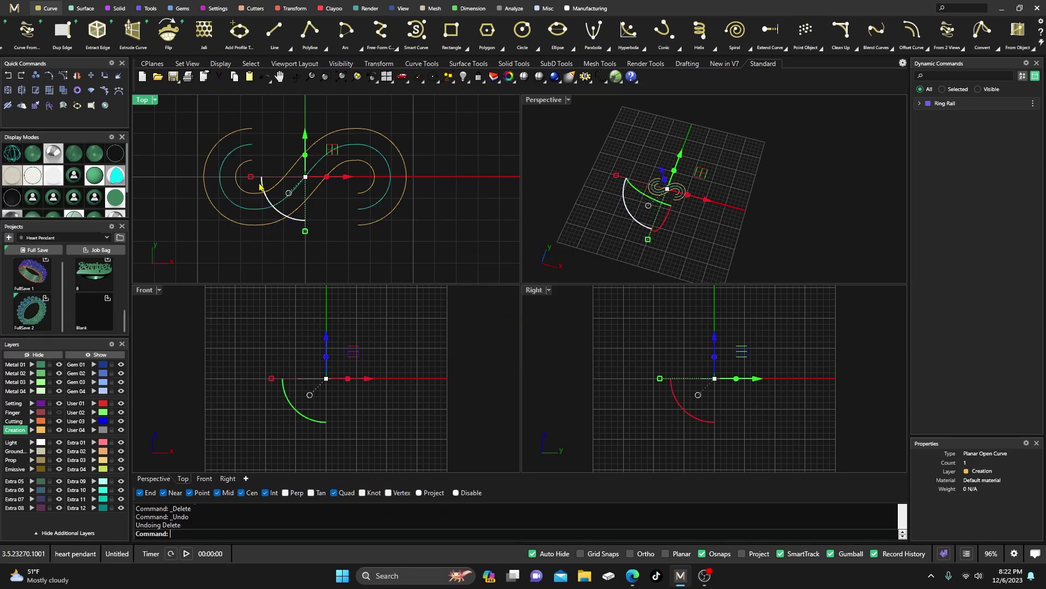
left_click(94, 430)
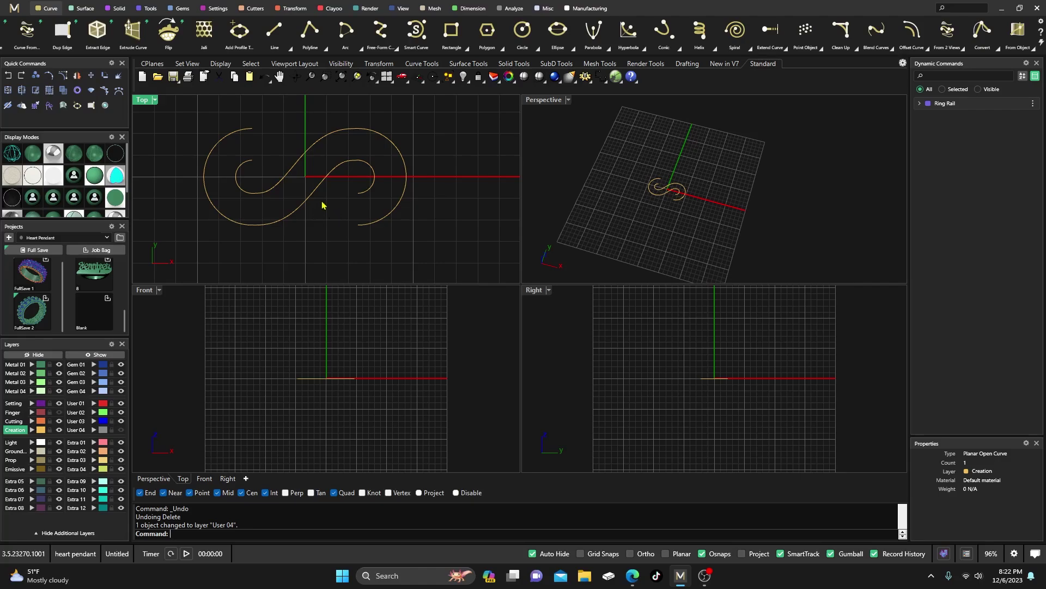
- Scale the two offset S curves down together along Y and along X in the Top view, accepting the broken history
left_click_drag(322, 205, 281, 142)
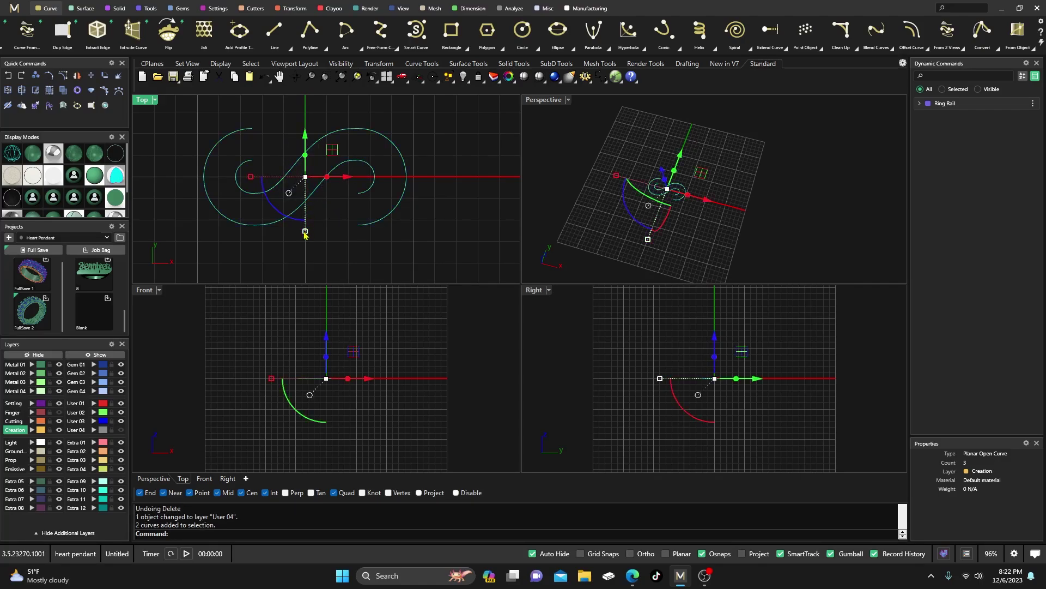
key("Delete")
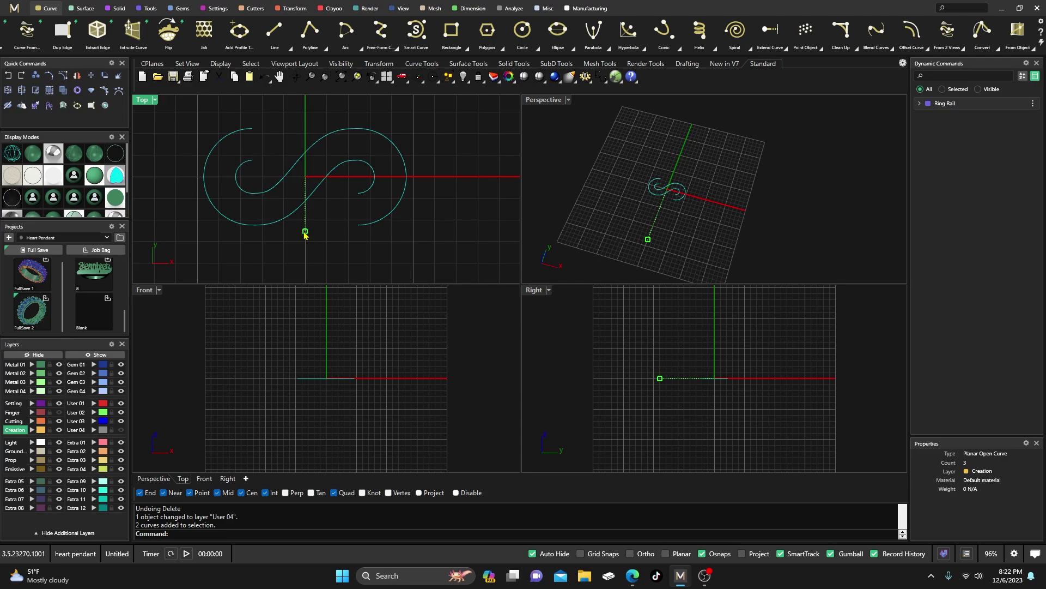
left_click_drag(304, 233, 308, 217)
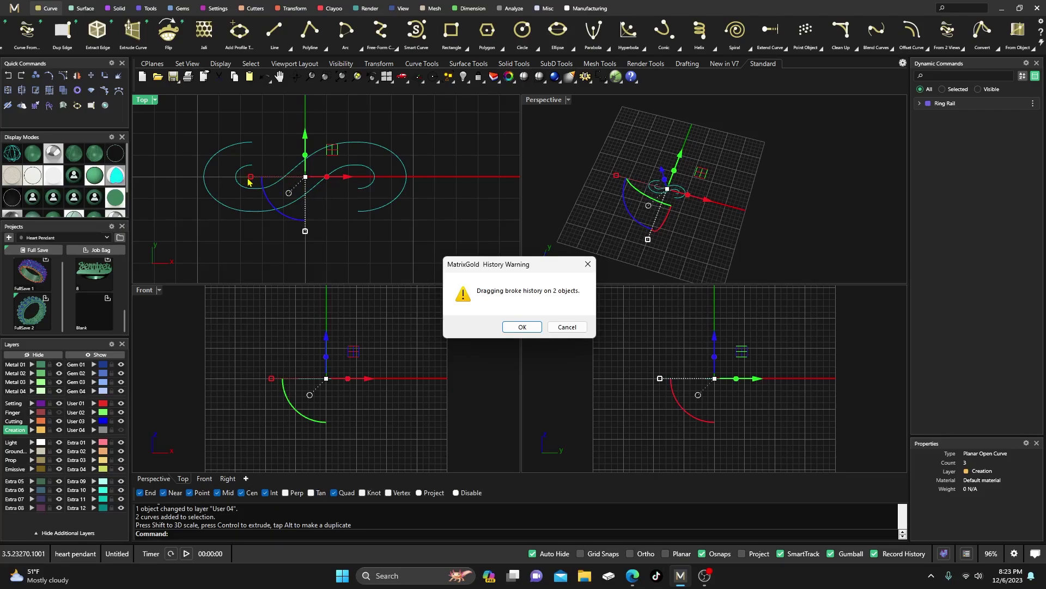
left_click(519, 326)
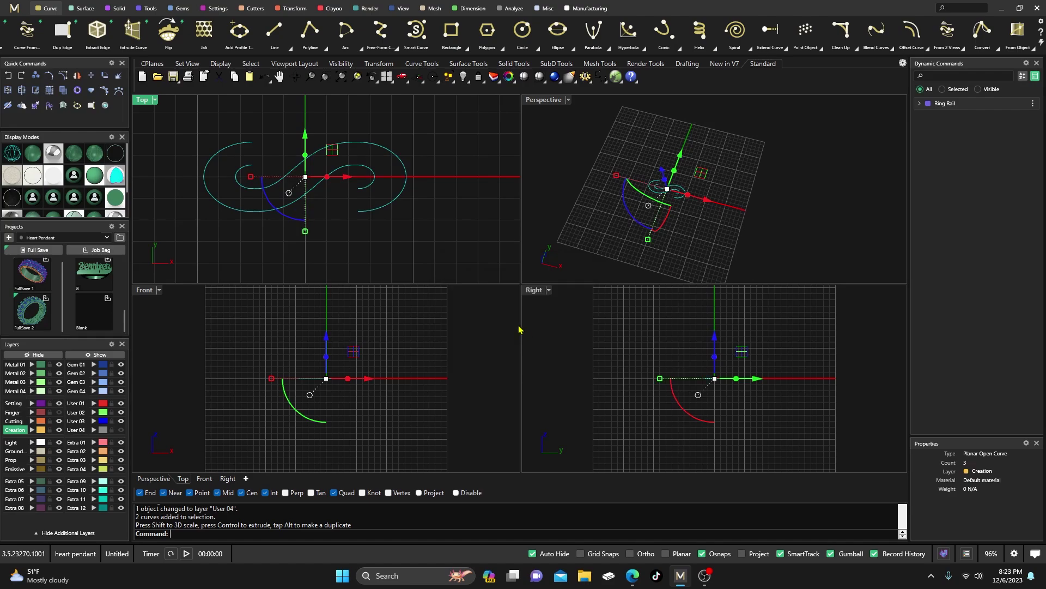
left_click_drag(252, 179, 268, 184)
left_click(281, 121)
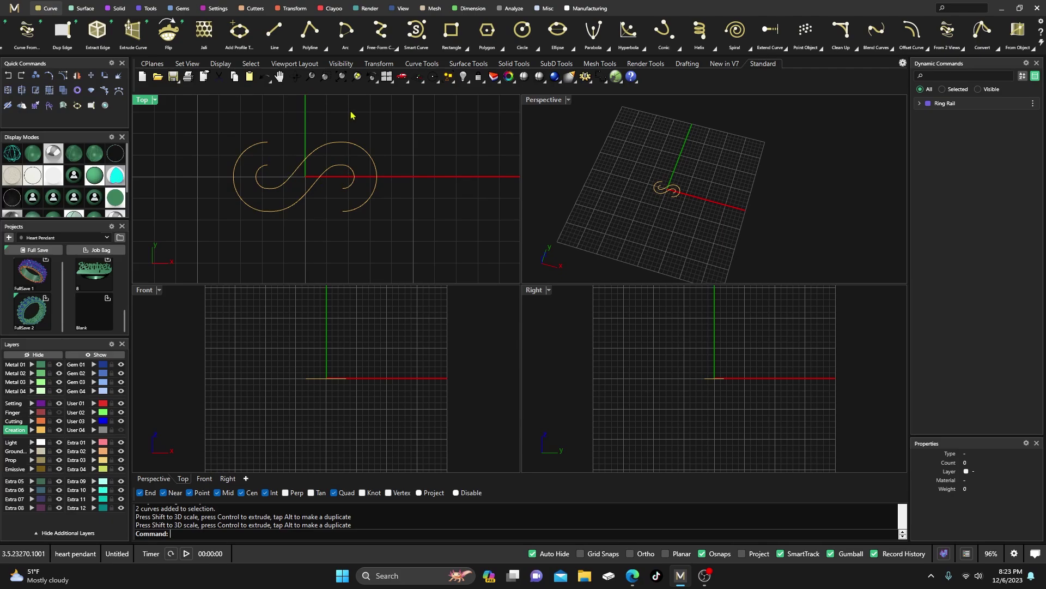
- Close both open ends of the S outline with curvature-continuous blend curves between the inner and outer curve ends
left_click(274, 30)
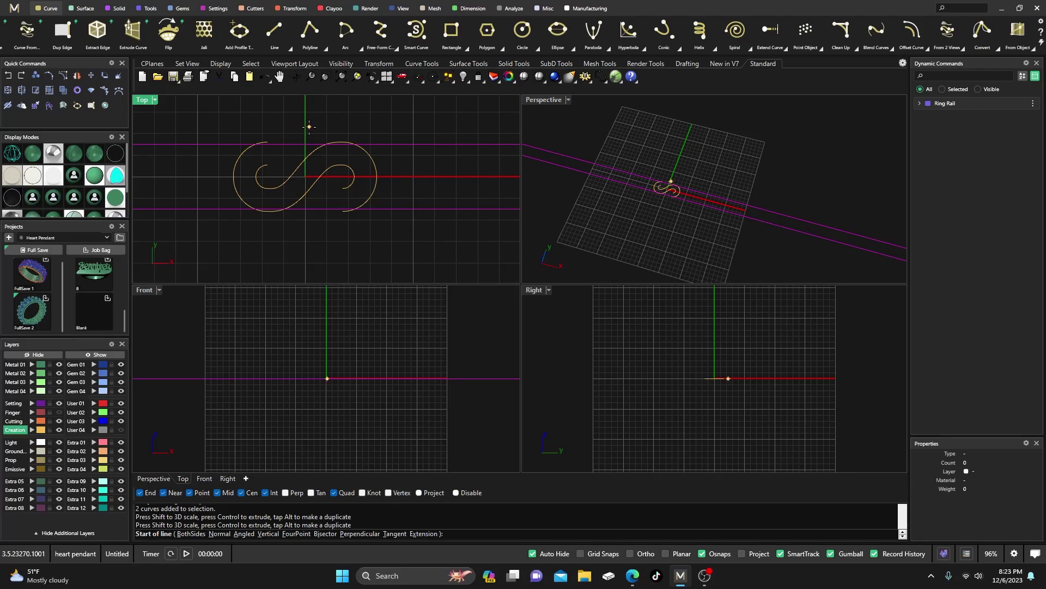
key("Escape")
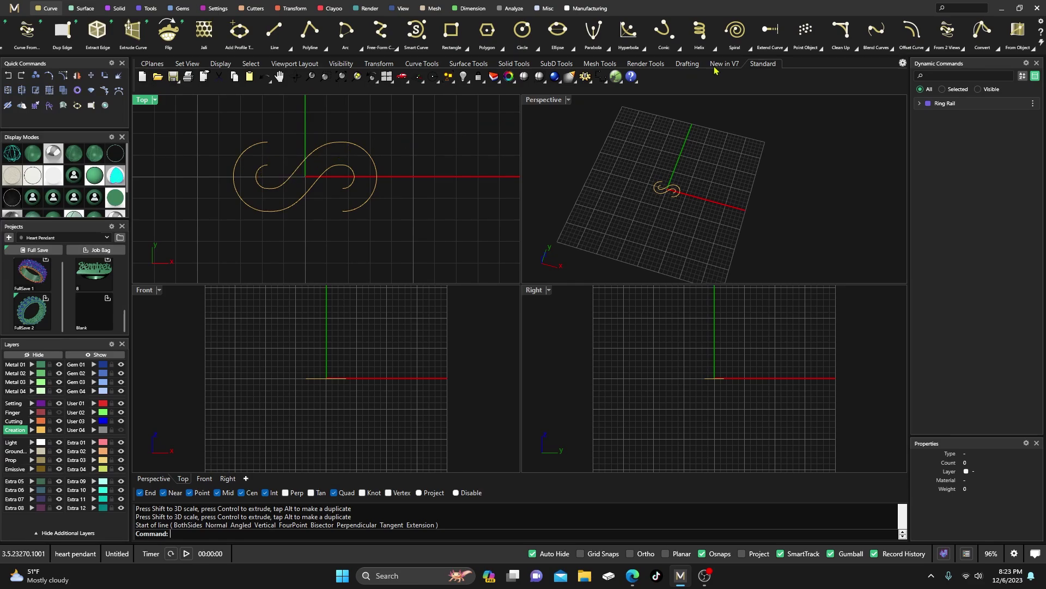
left_click(876, 31)
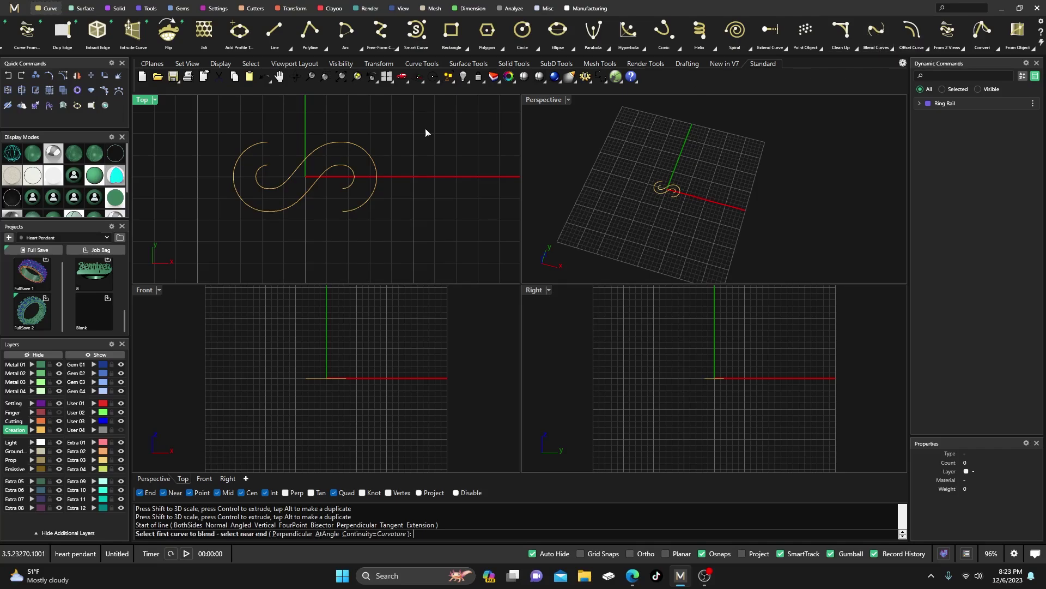
left_click(275, 147)
left_click(266, 169)
key("Return")
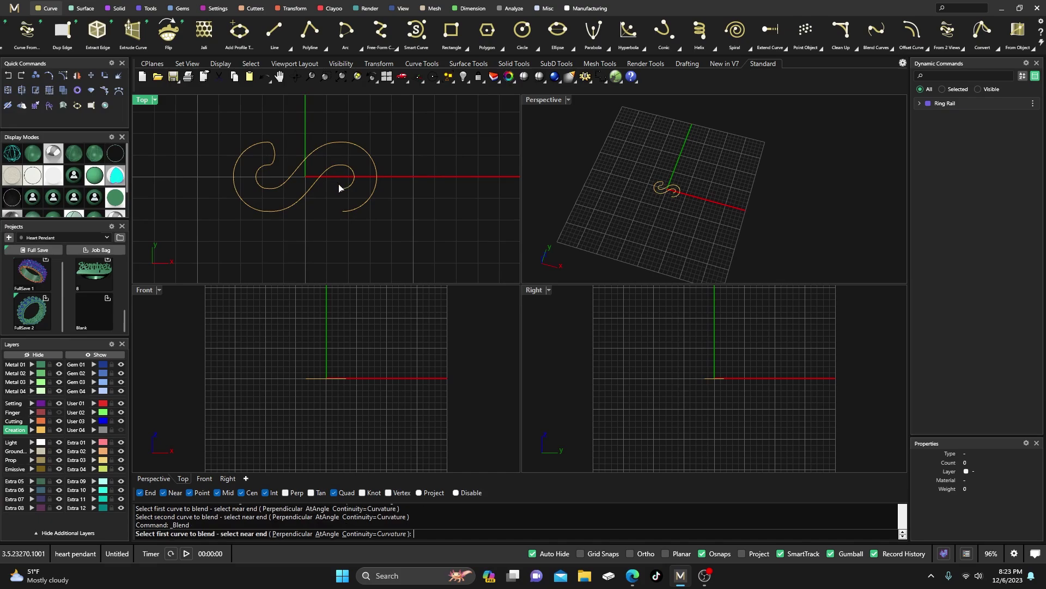
left_click(342, 191)
left_click(346, 218)
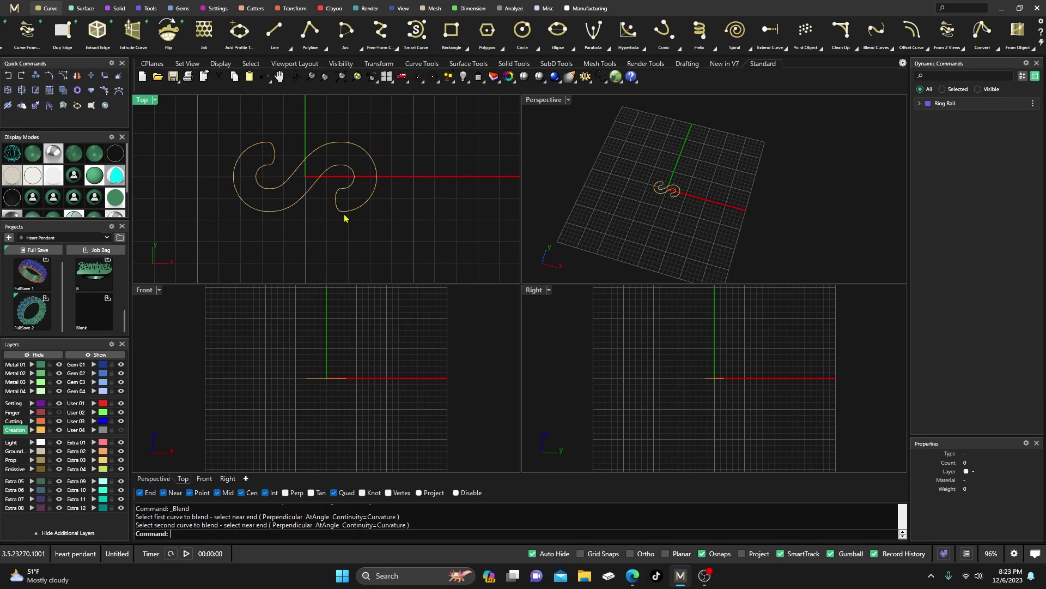
- Try exploding the lower-left offset S curve into separate segments and undo the explode
left_click(281, 199)
left_click(270, 212)
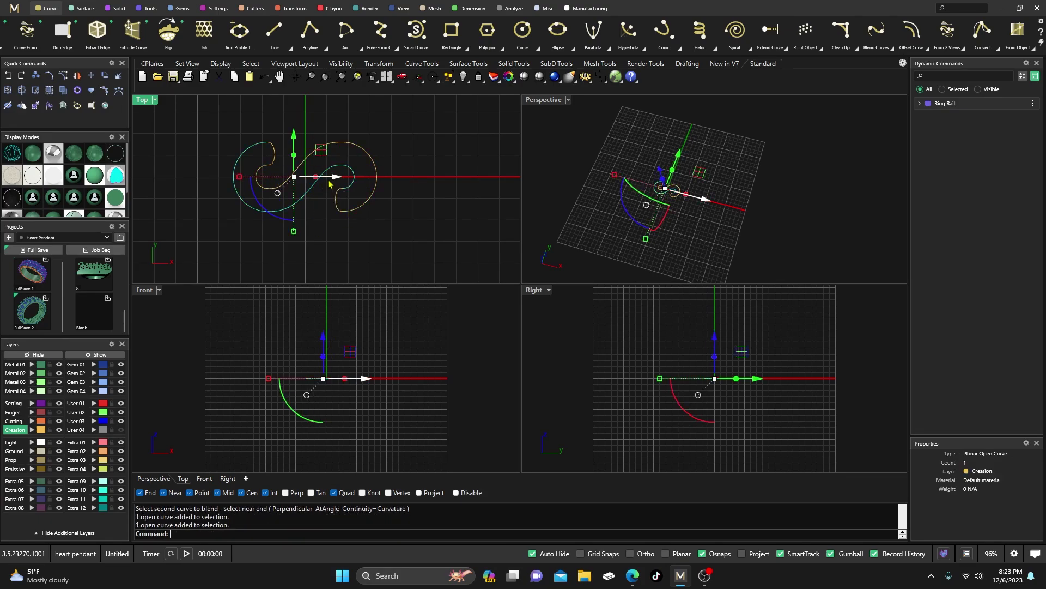
left_click(350, 120)
left_click(322, 175)
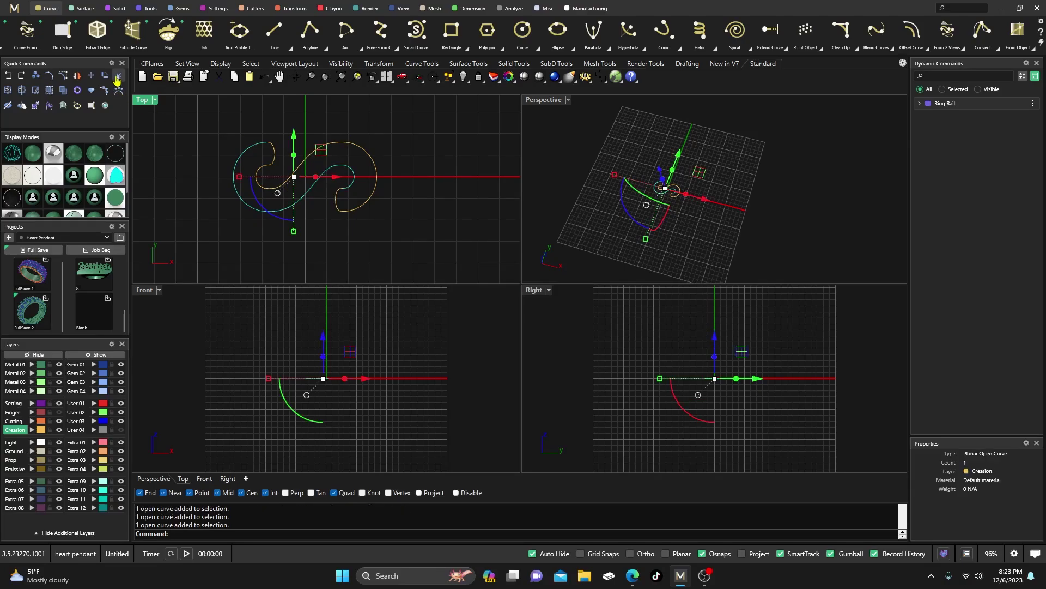
left_click(118, 76)
key("Escape")
left_click(286, 213)
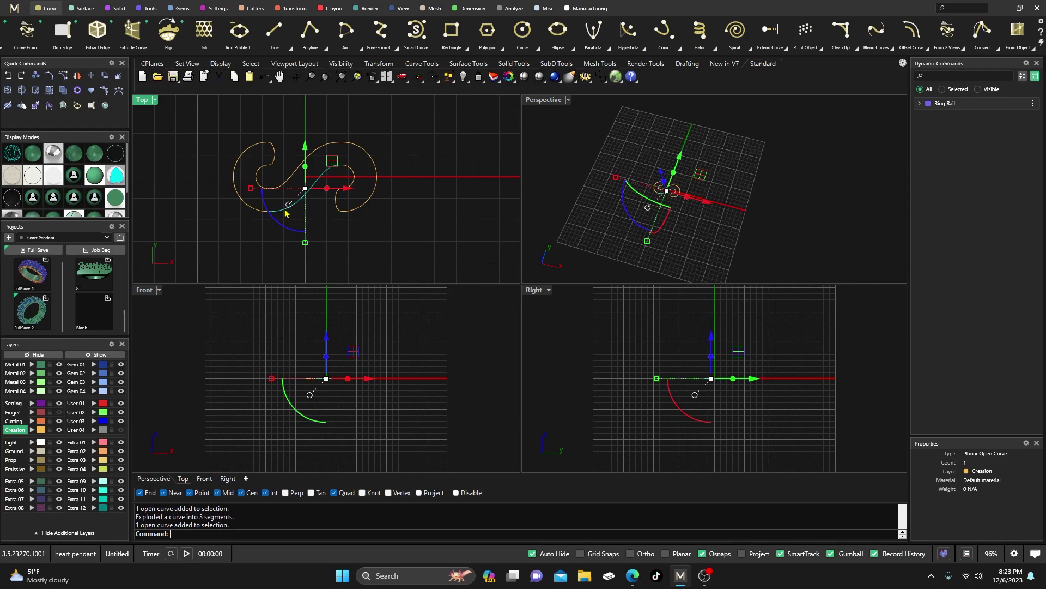
left_click(8, 75)
- Fit both offset S curves to a tolerance of 0.001 at degree 3, deleting the input curves
left_click(256, 211)
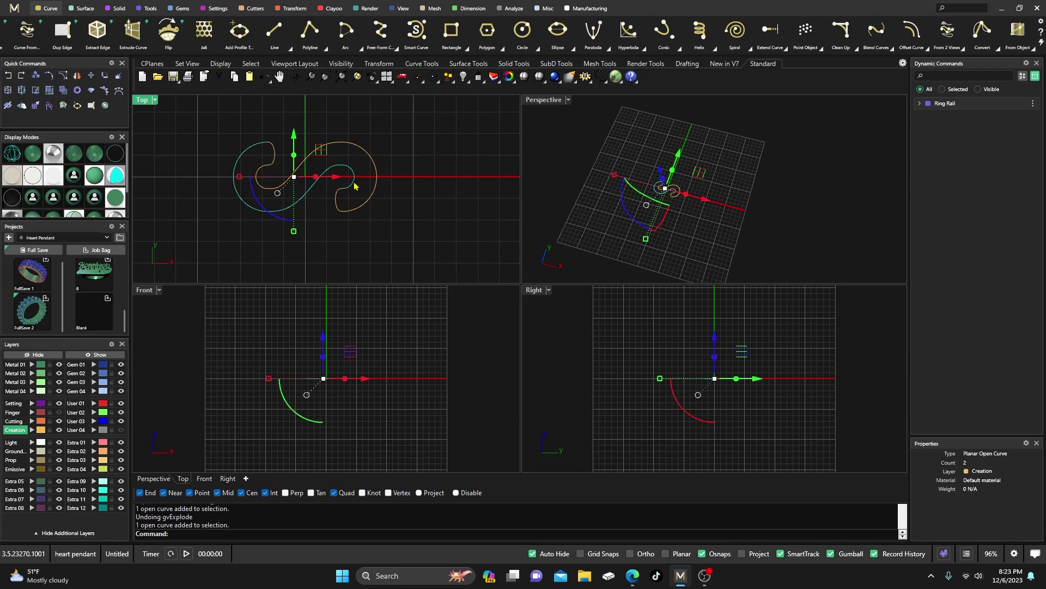
left_click(371, 156)
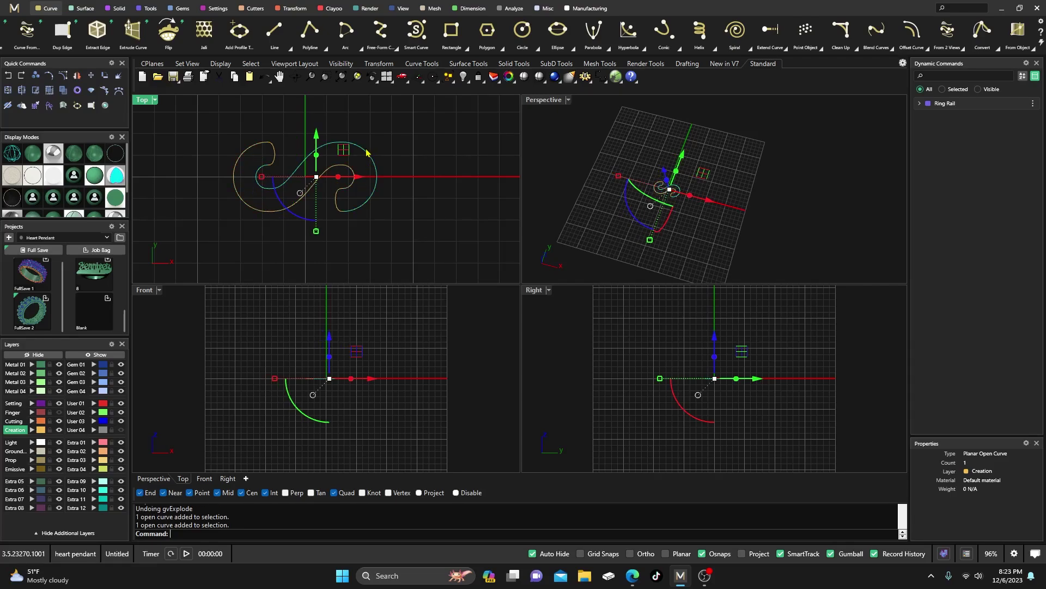
left_click(364, 125)
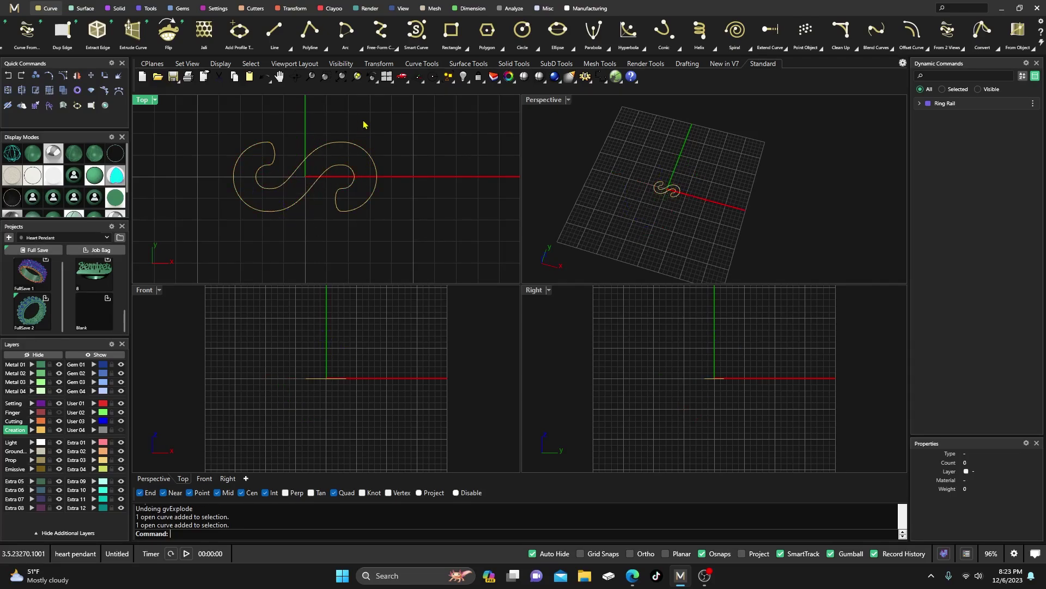
left_click(321, 180)
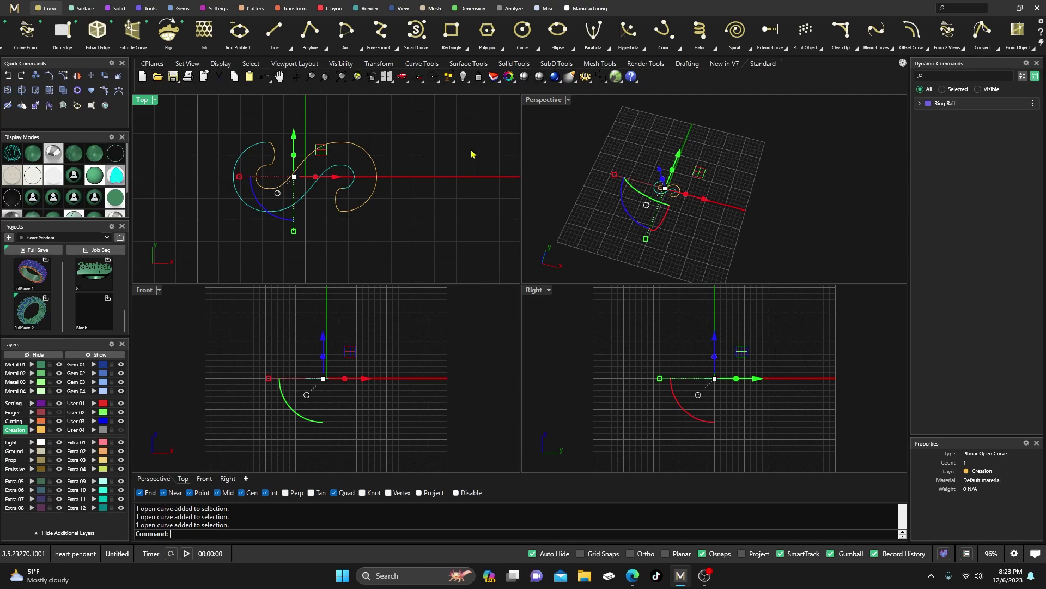
scroll(989, 32, "down", 2)
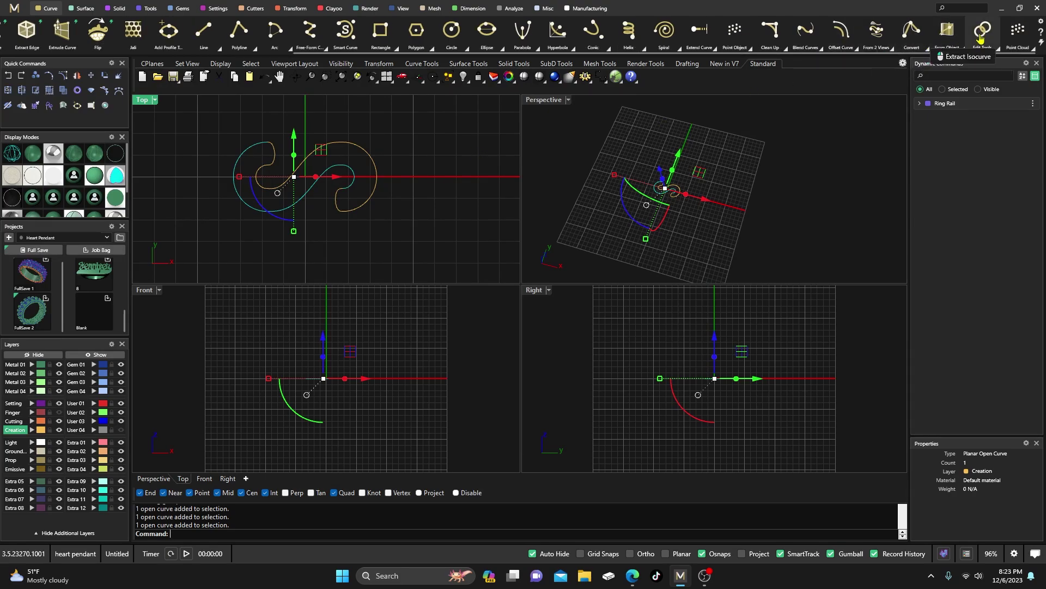
left_click(997, 46)
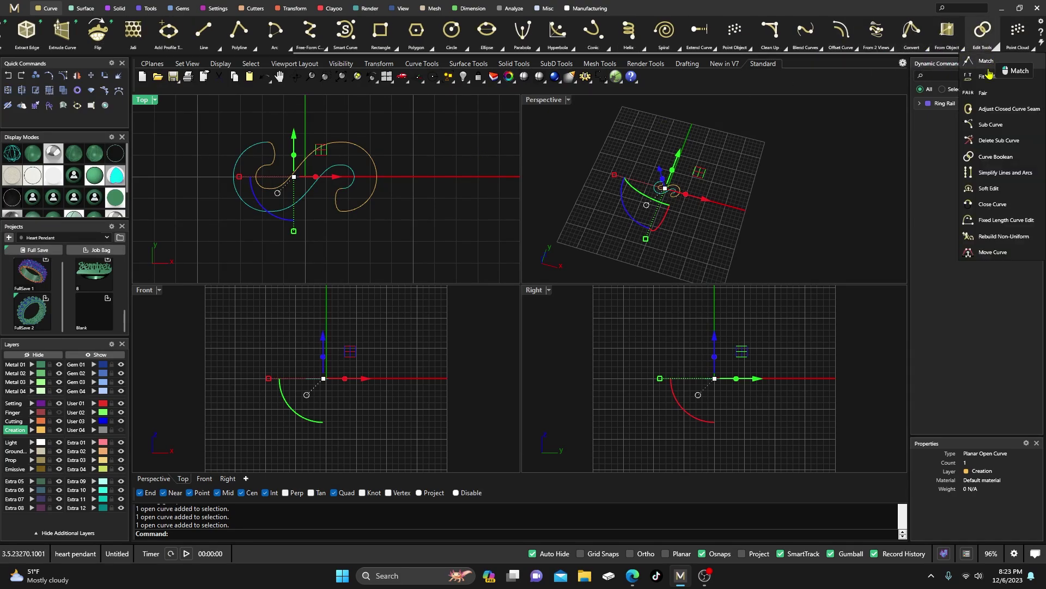
left_click(988, 78)
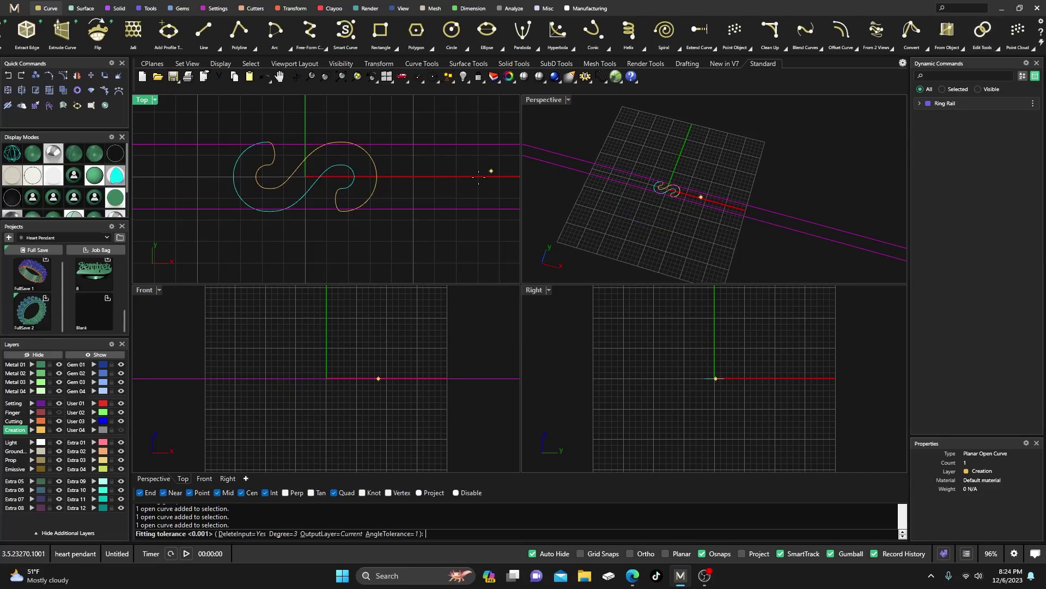
key("Return")
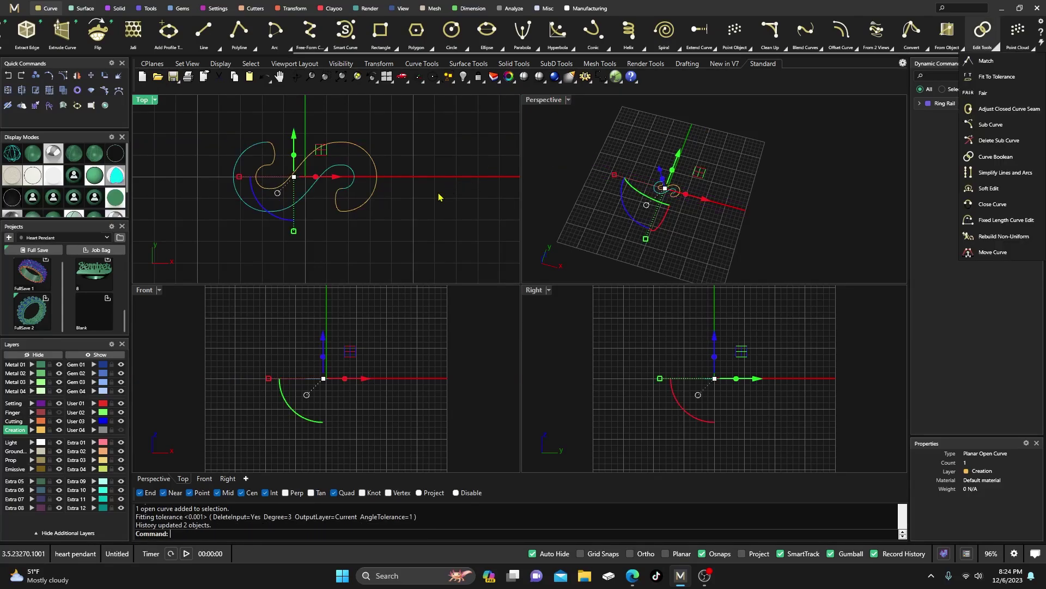
left_click(421, 187)
left_click(369, 157)
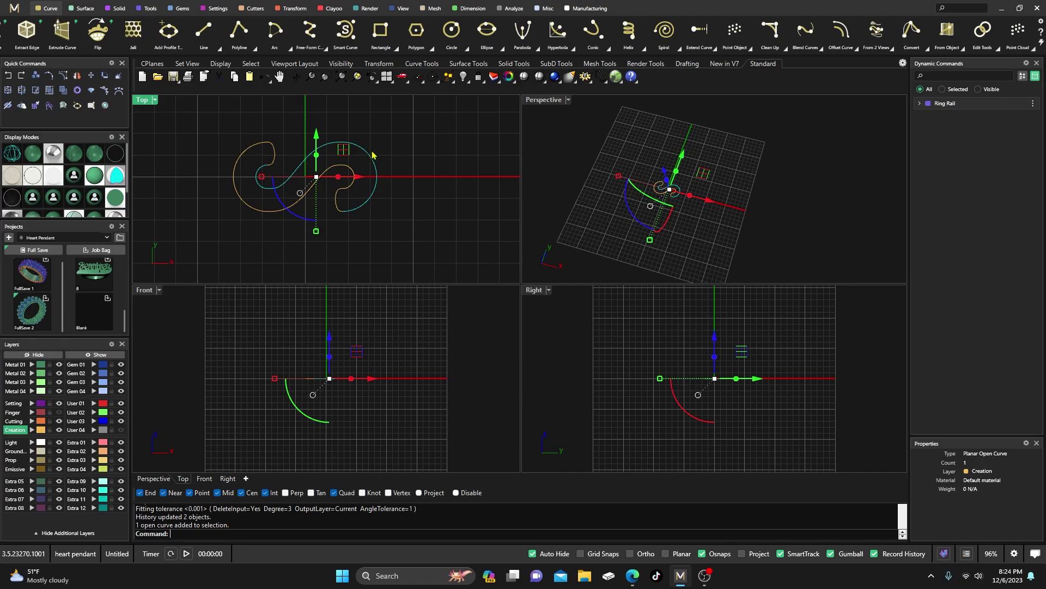
key("BackSpace")
- Try to explode each fitted S curve to check whether it still consists of several segments
left_click(118, 76)
left_click(220, 121)
left_click(255, 208)
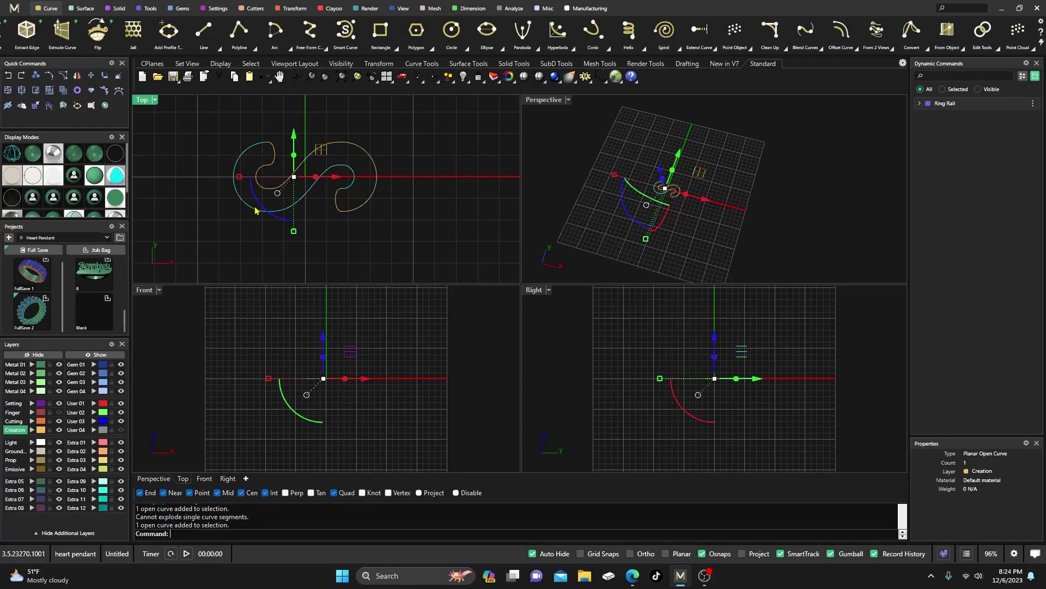
left_click(119, 77)
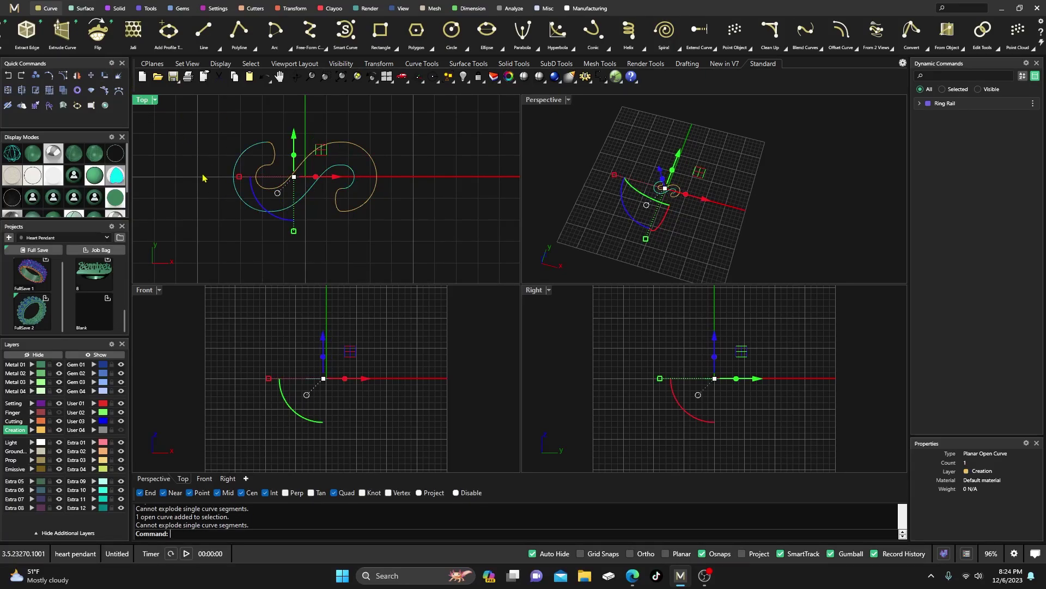
left_click(216, 148)
left_click(286, 212)
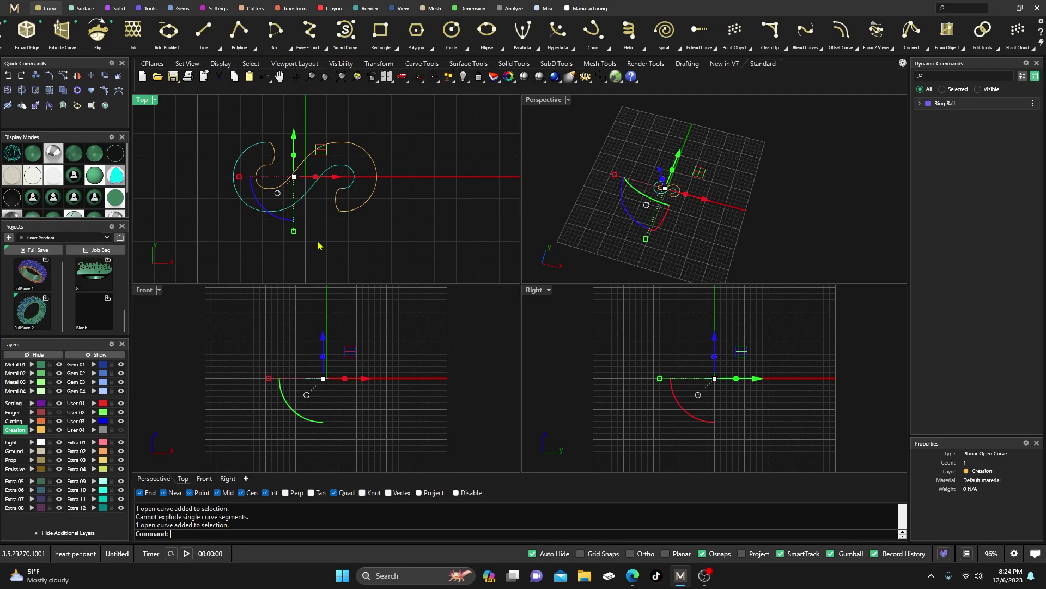
left_click(341, 258)
left_click(324, 185)
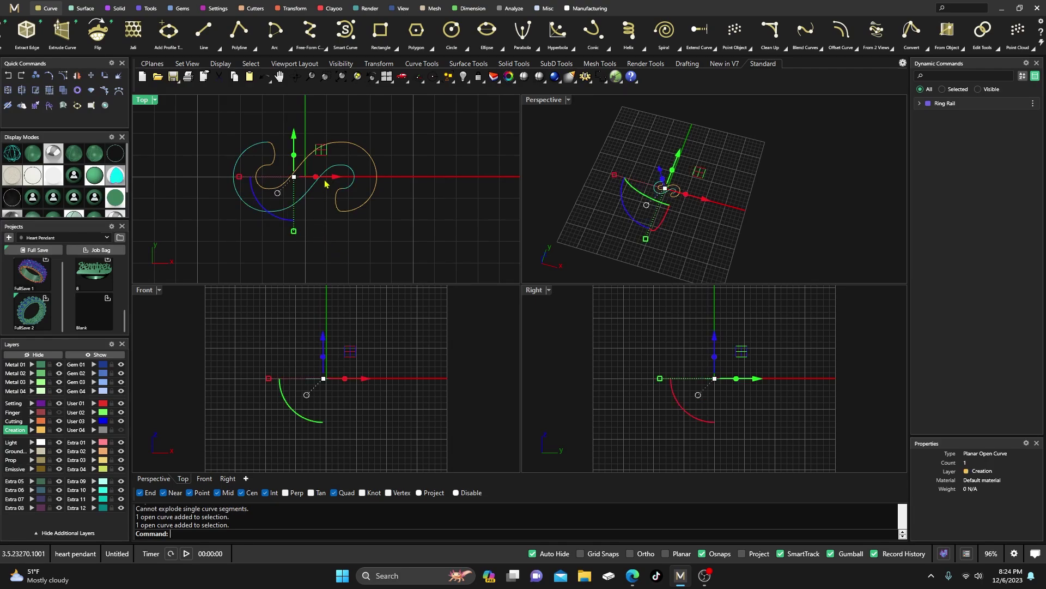
left_click(306, 117)
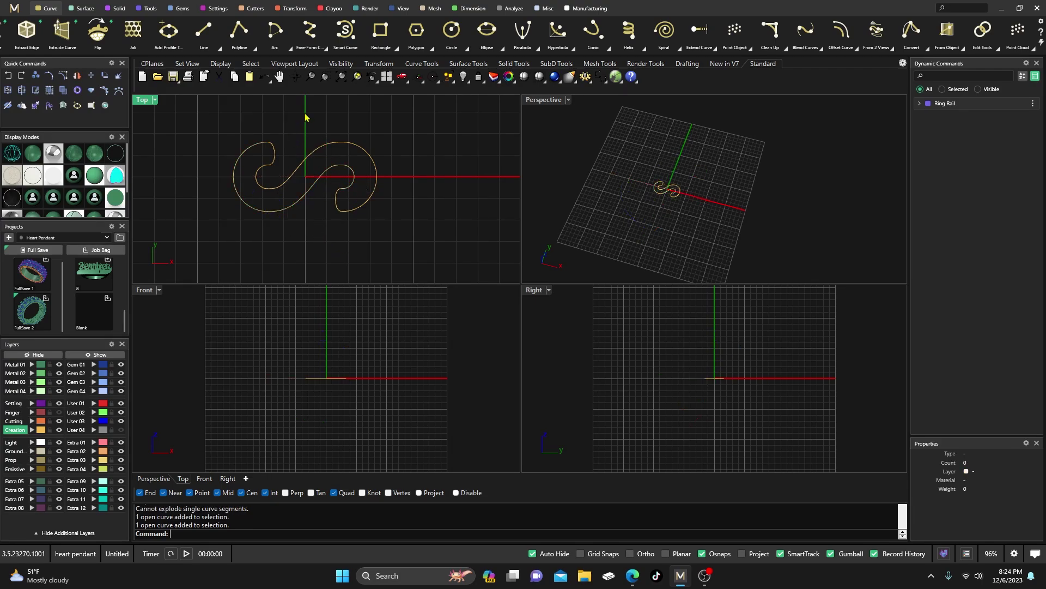
- Check the two end blend curves of the S outline and consult the dollar-sign ring reference picture in the browser
left_click(271, 158)
left_click(341, 205)
left_click(369, 126)
left_click(632, 575)
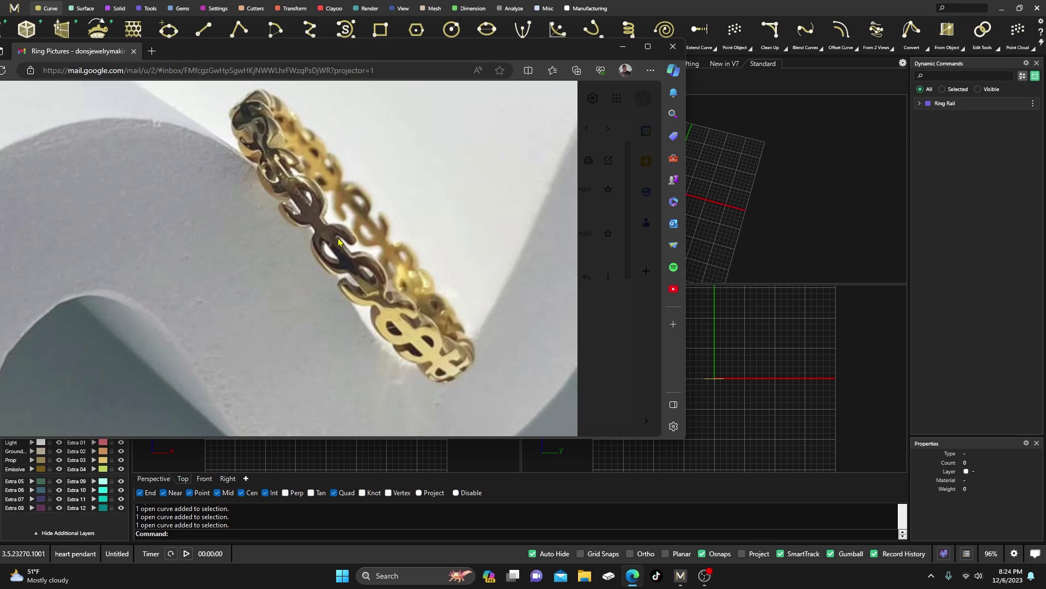
left_click(623, 46)
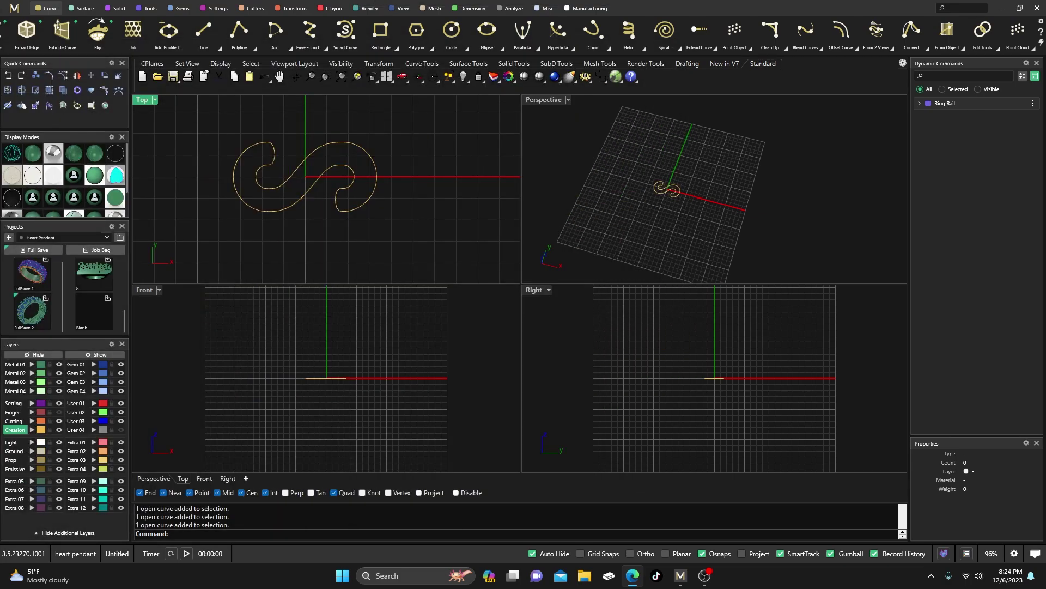
- Try extruding the four S outline curves upward as a solid about 1.5 mm high, and undo the extrusion
scroll(361, 245, "down", 2)
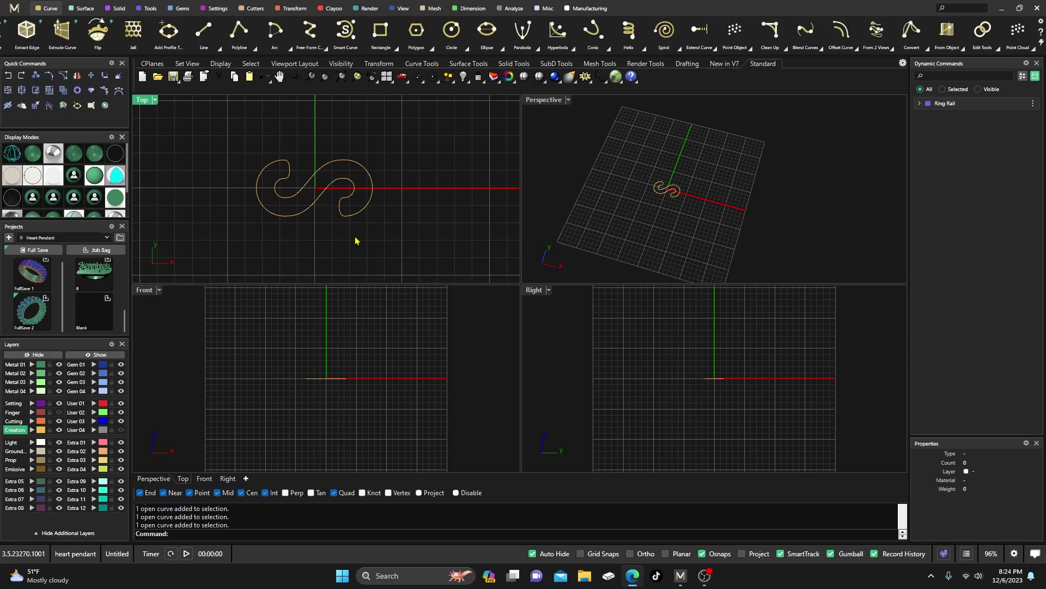
right_click_drag(357, 240, 379, 236)
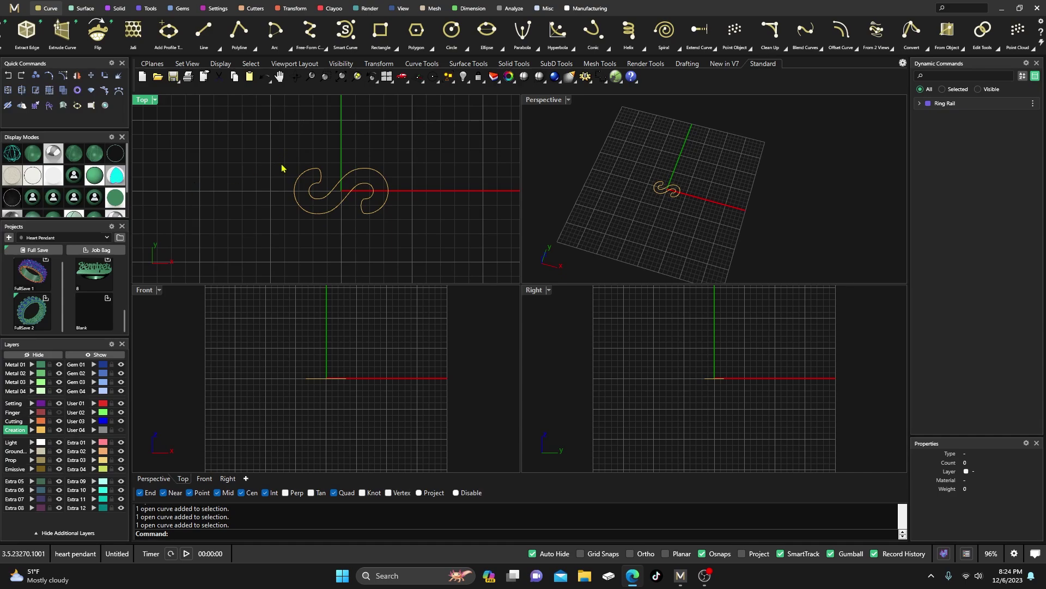
left_click_drag(288, 157, 420, 235)
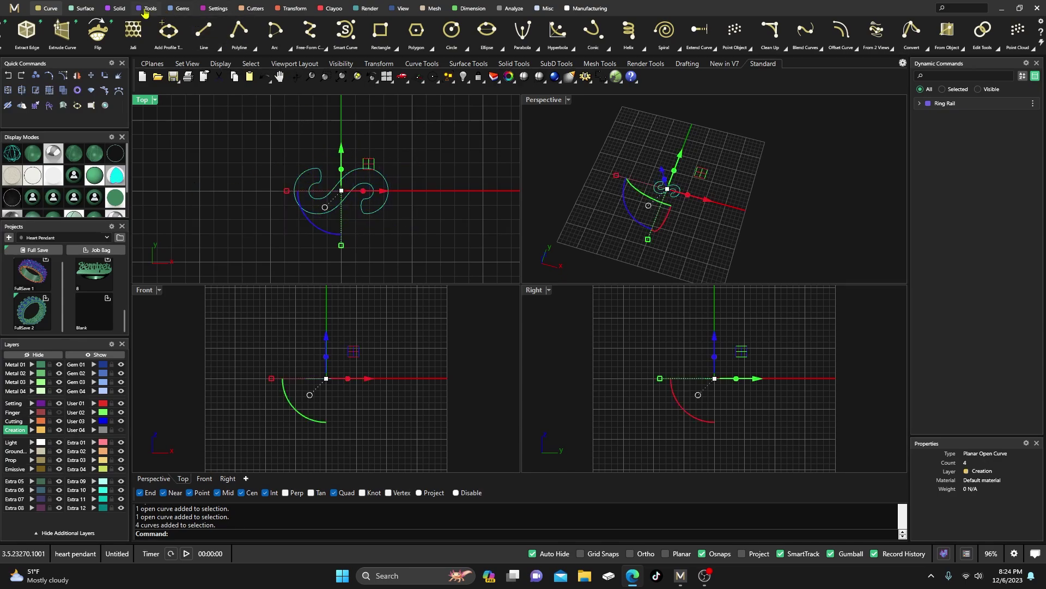
left_click(115, 8)
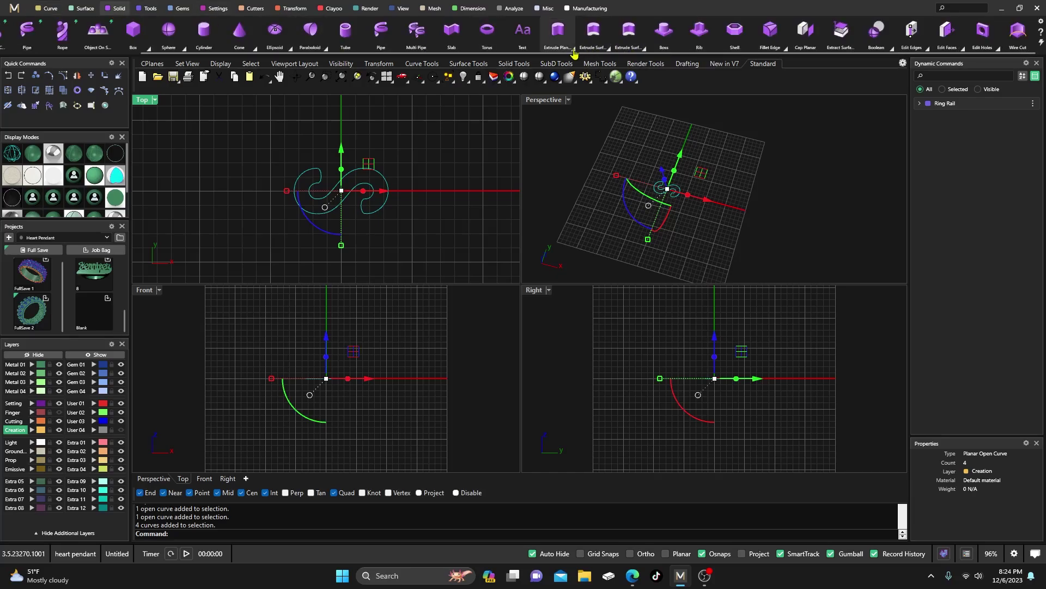
left_click(572, 48)
left_click(589, 96)
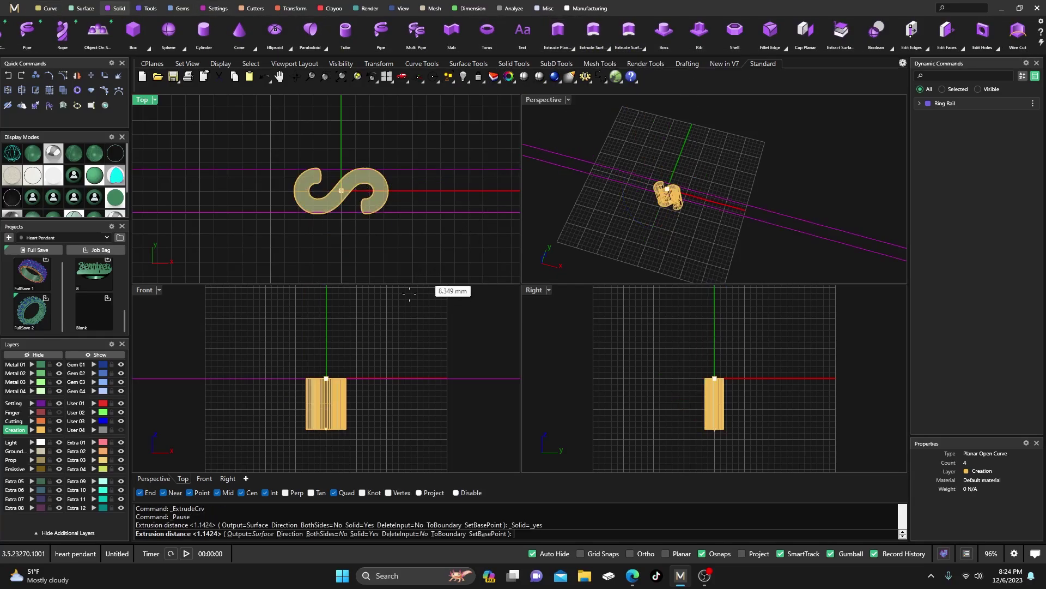
scroll(327, 370, "up", 3)
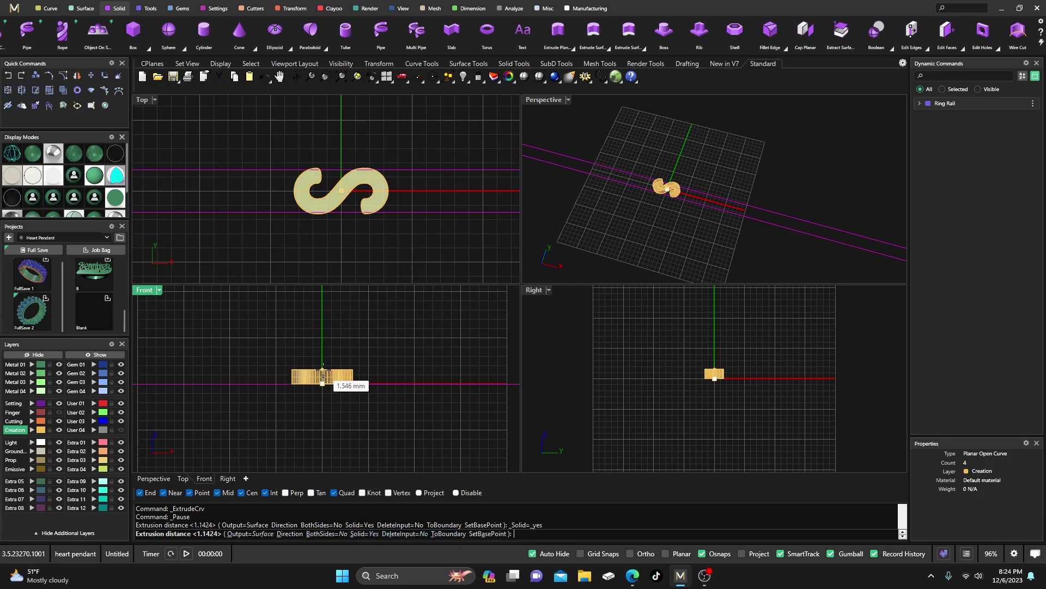
left_click(328, 373)
left_click(404, 240)
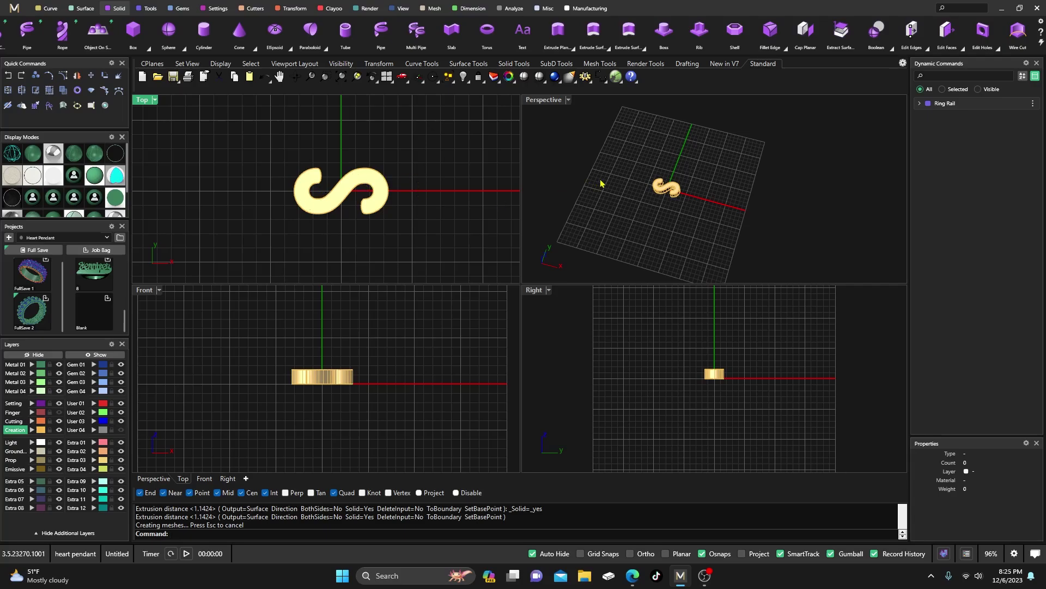
right_click_drag(601, 183, 623, 177)
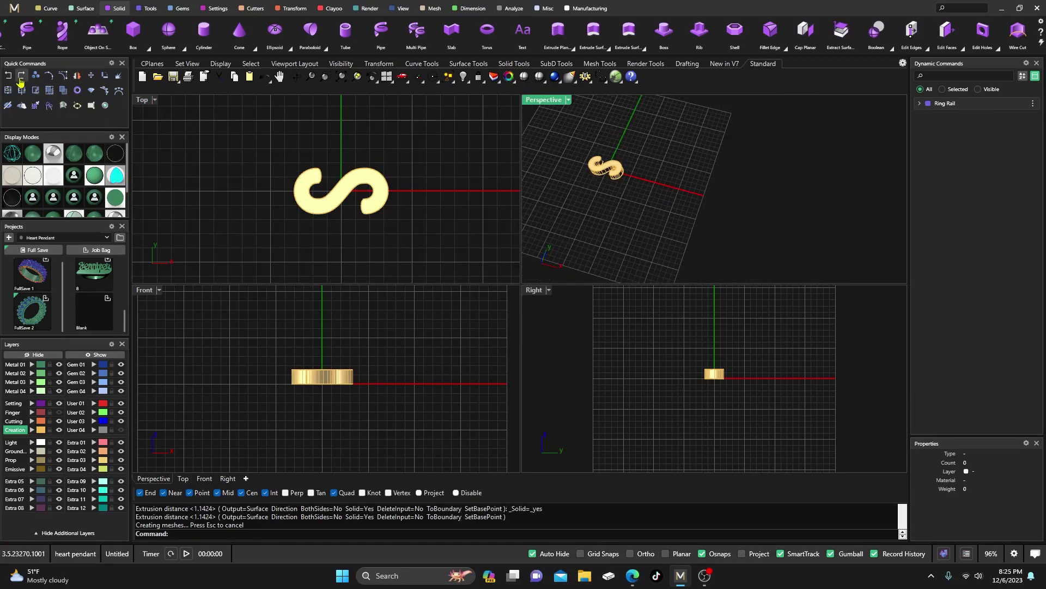
left_click(12, 77)
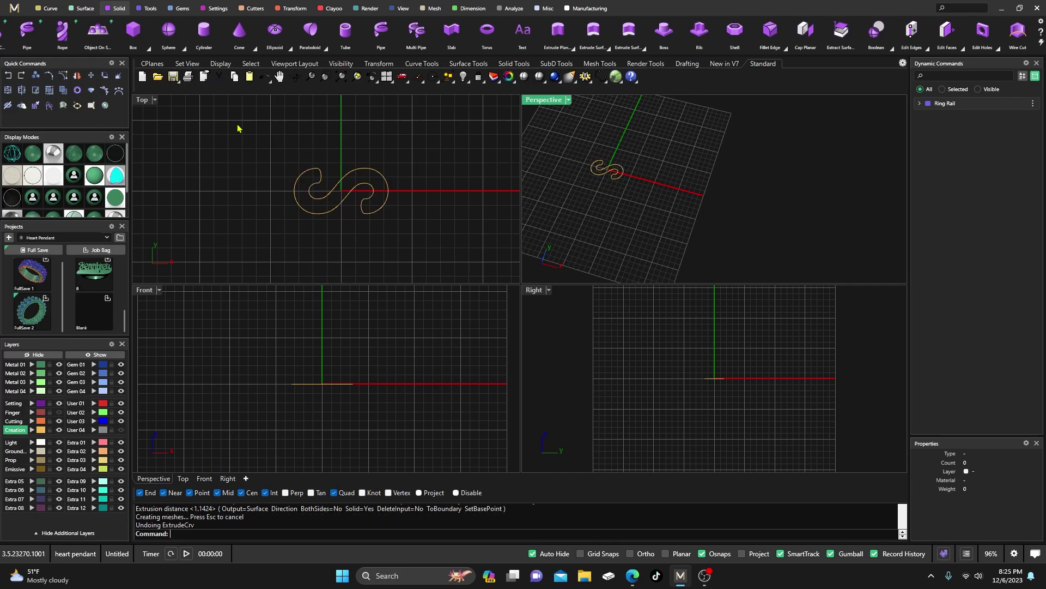
left_click(321, 189)
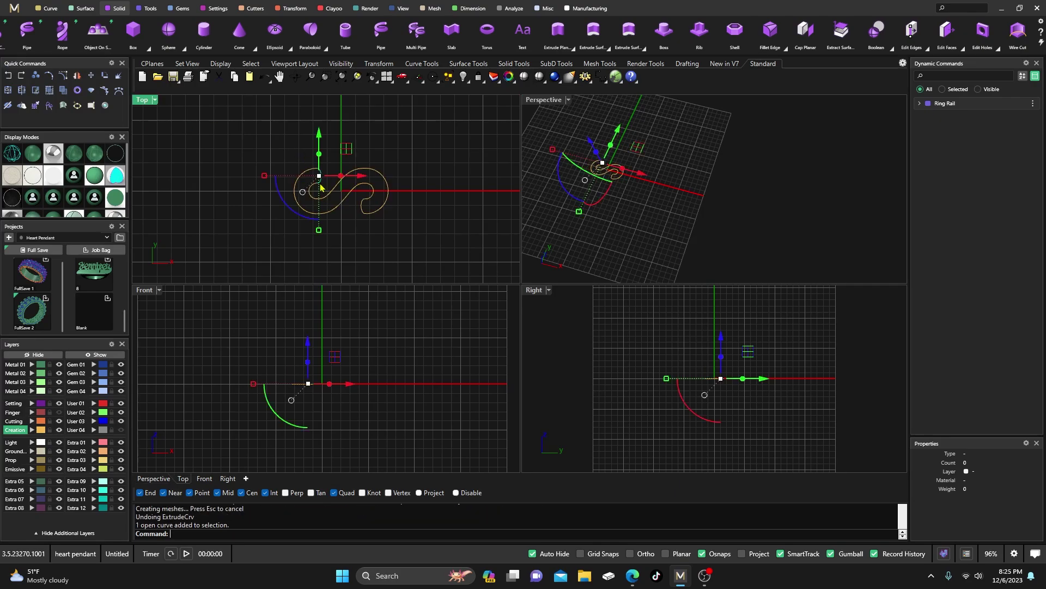
left_click(373, 142)
left_click(324, 178)
left_click(403, 136)
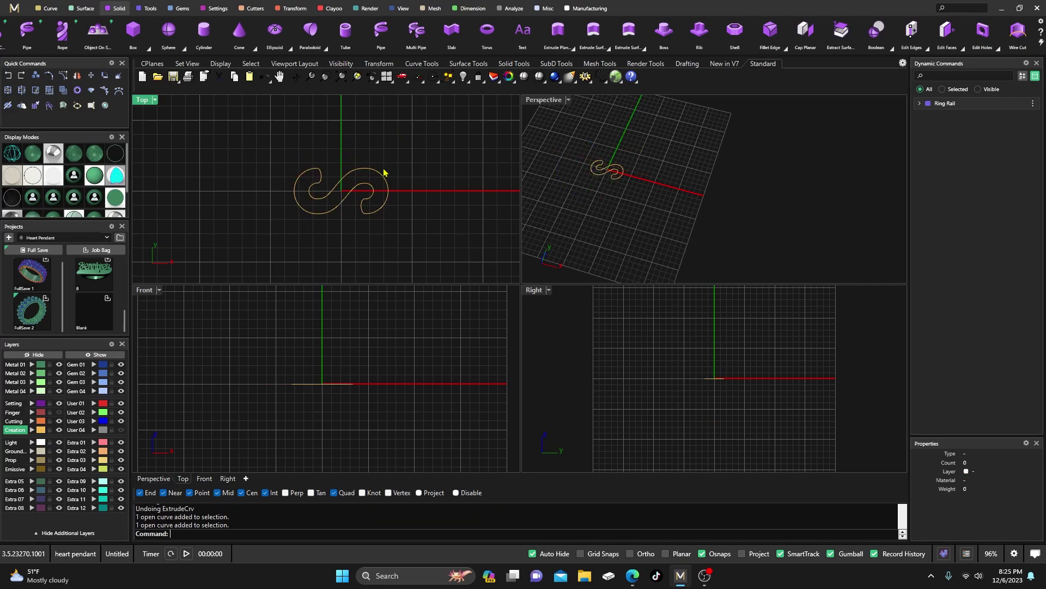
left_click(386, 179)
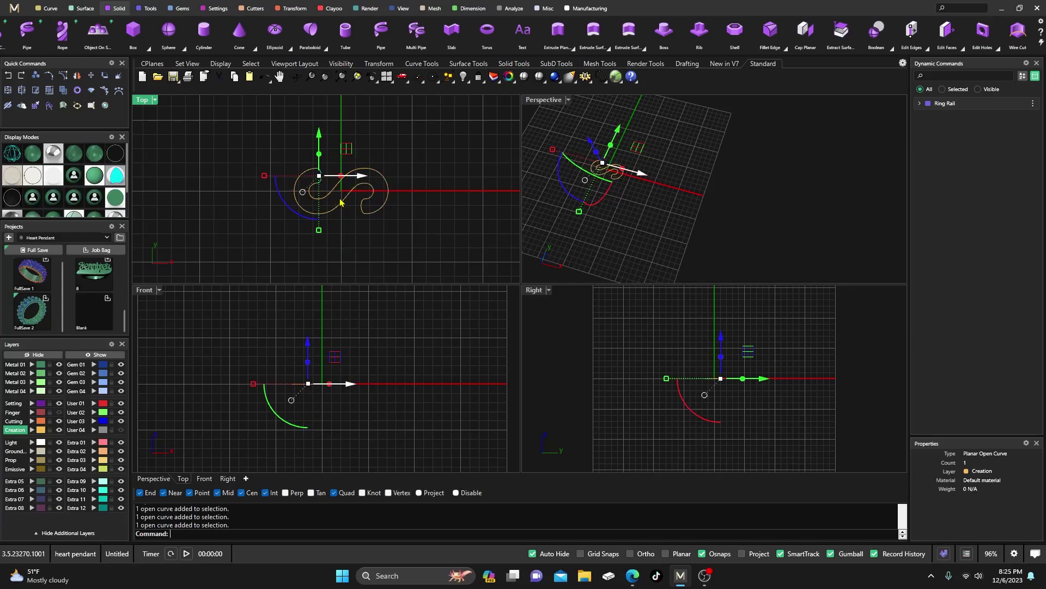
left_click(358, 114)
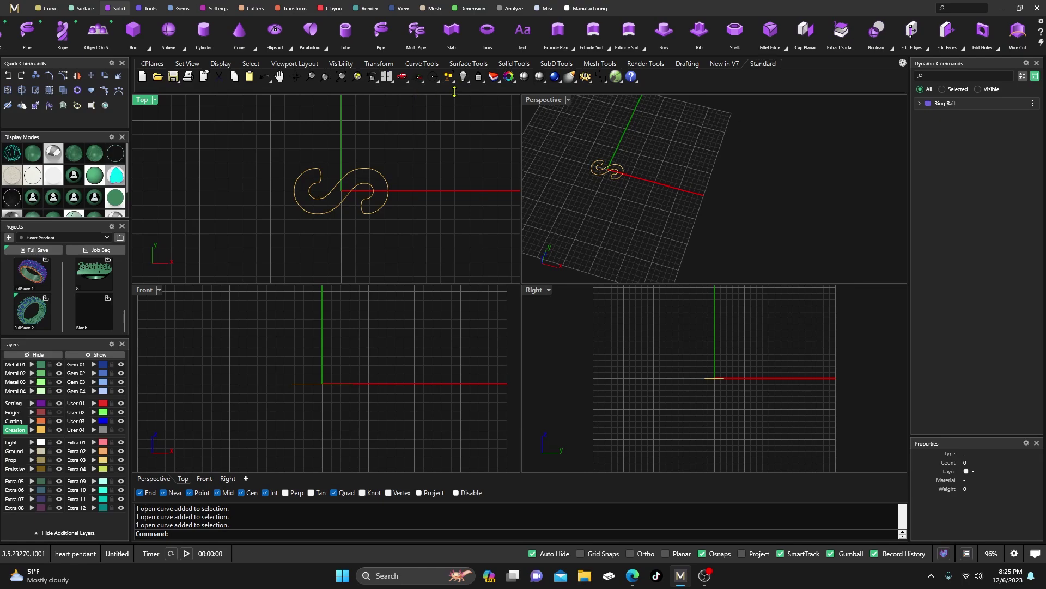
- Extrude the four S outline curves 1.6 mm straight up as open walls, without caps
left_click_drag(279, 165, 381, 231)
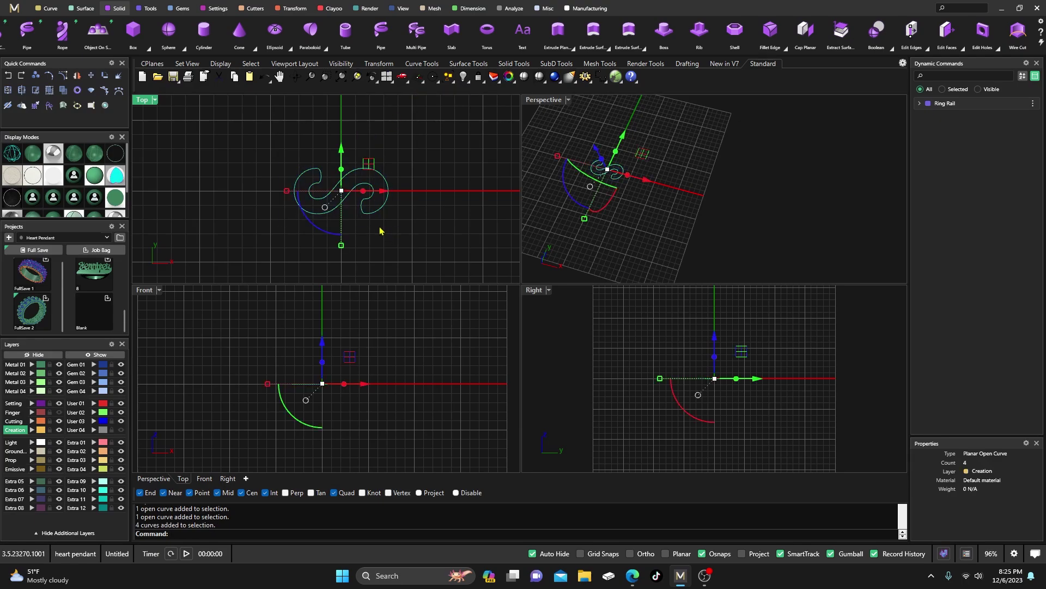
right_click_drag(325, 365, 327, 388)
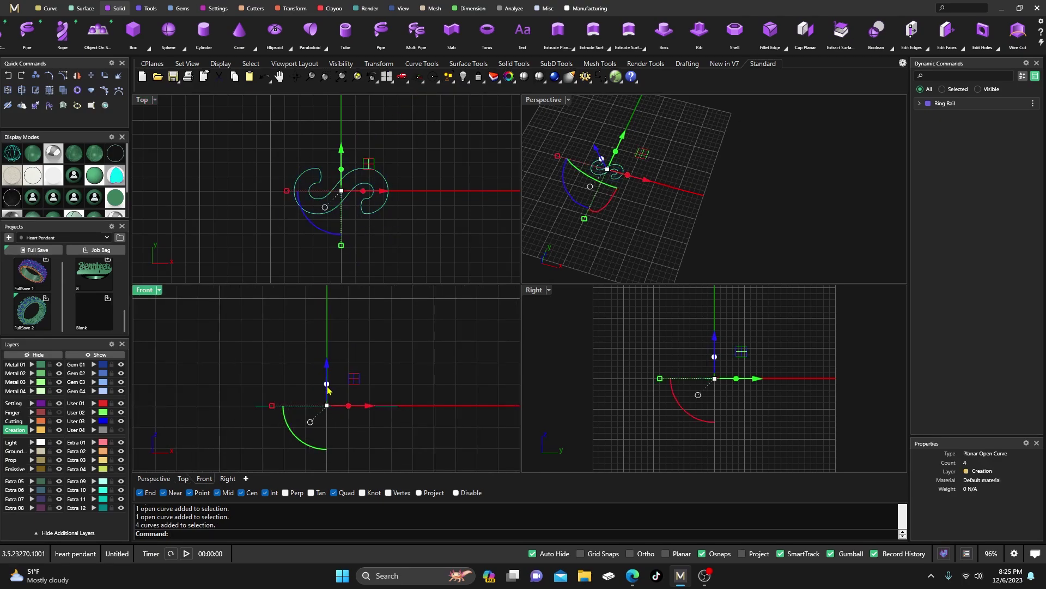
left_click_drag(329, 388, 330, 353)
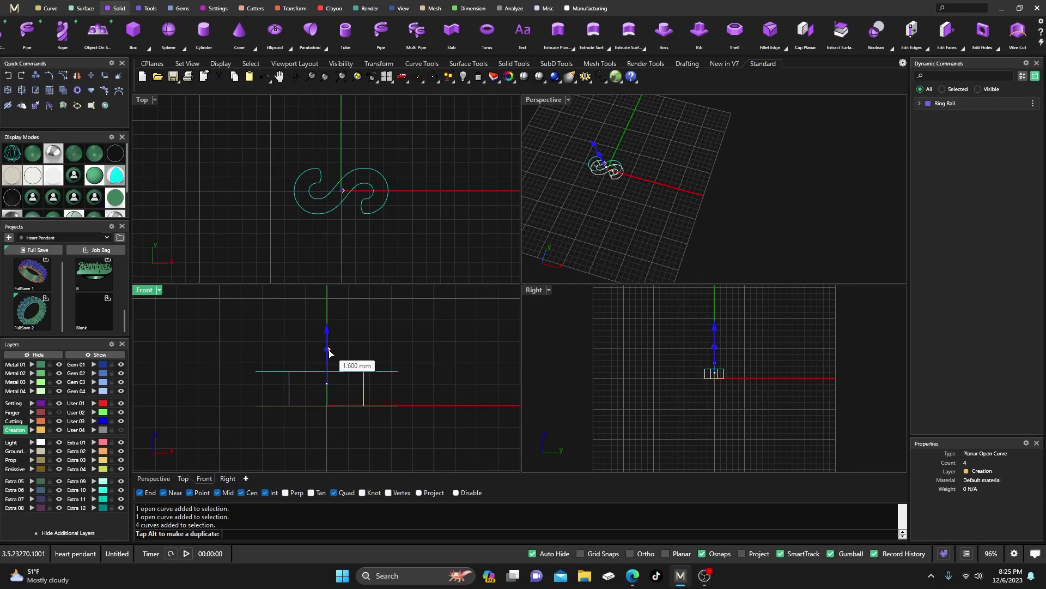
left_click_drag(330, 353, 330, 353)
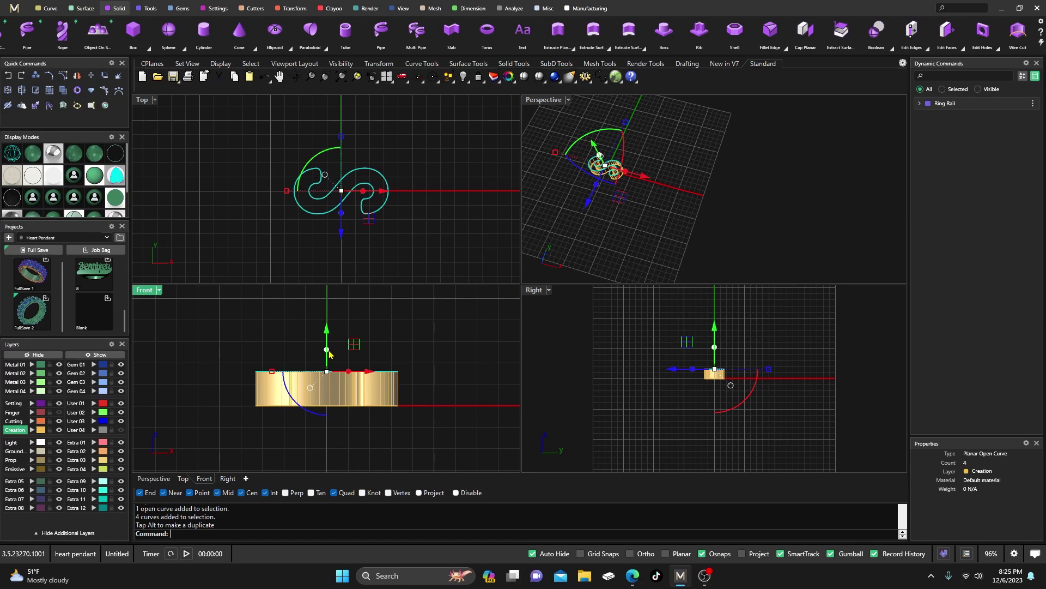
left_click(260, 230)
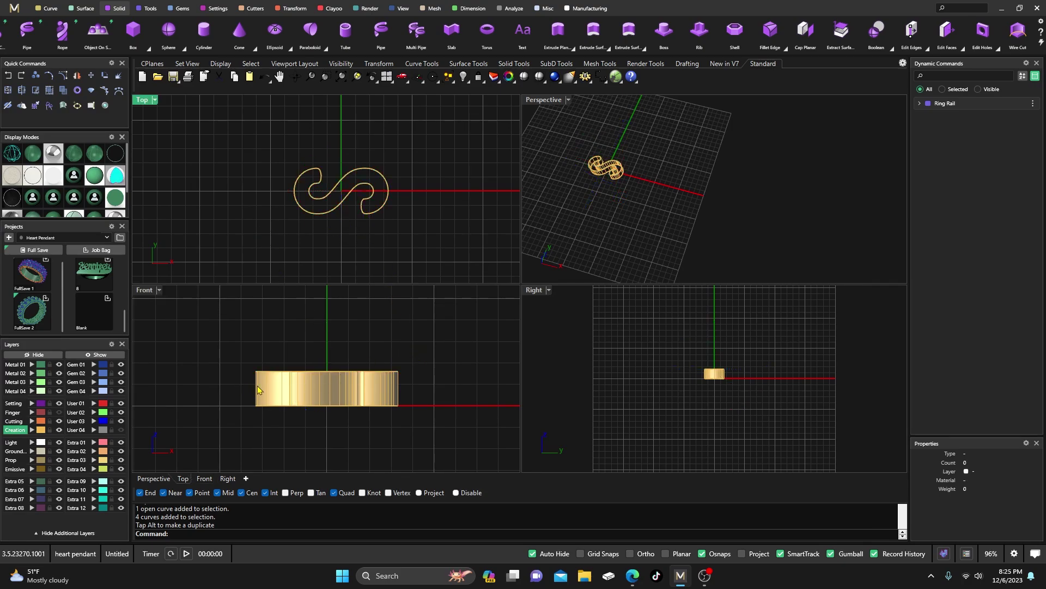
- Assign the four extruded S walls to the Metal 01 layer
left_click_drag(447, 362, 233, 392)
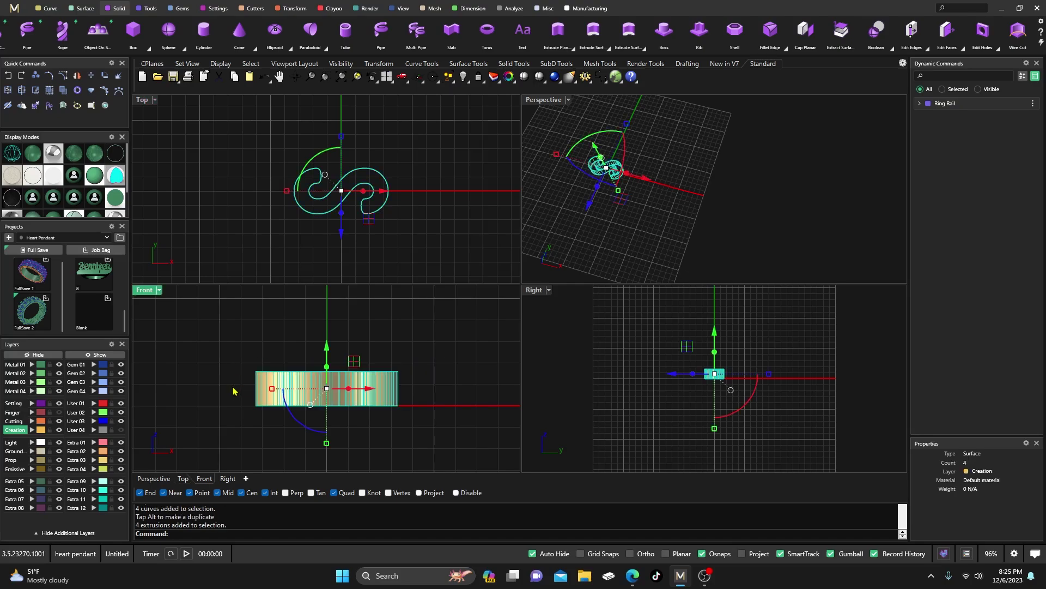
left_click(30, 366)
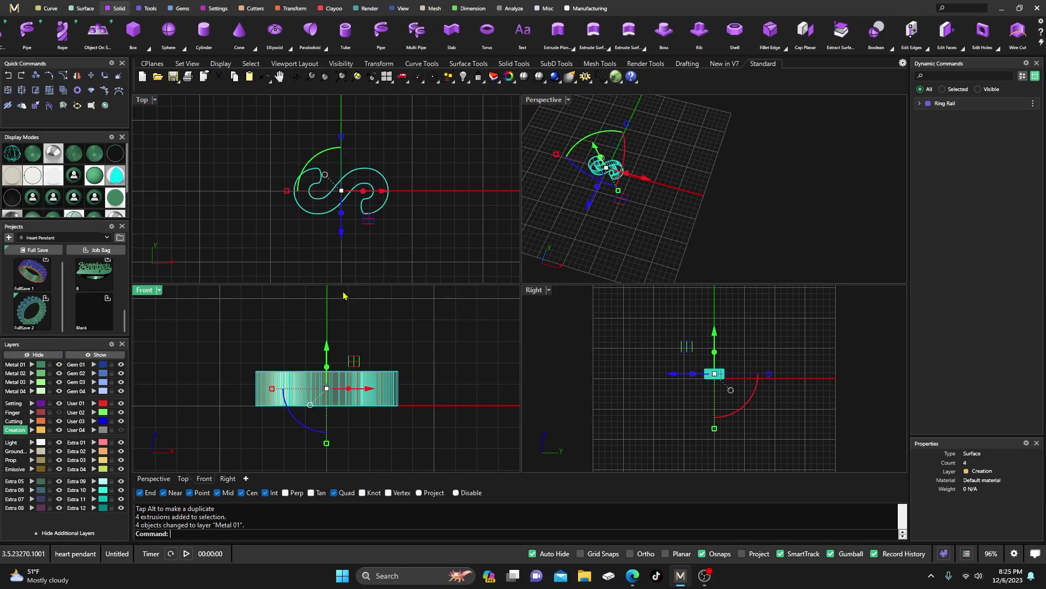
left_click(411, 260)
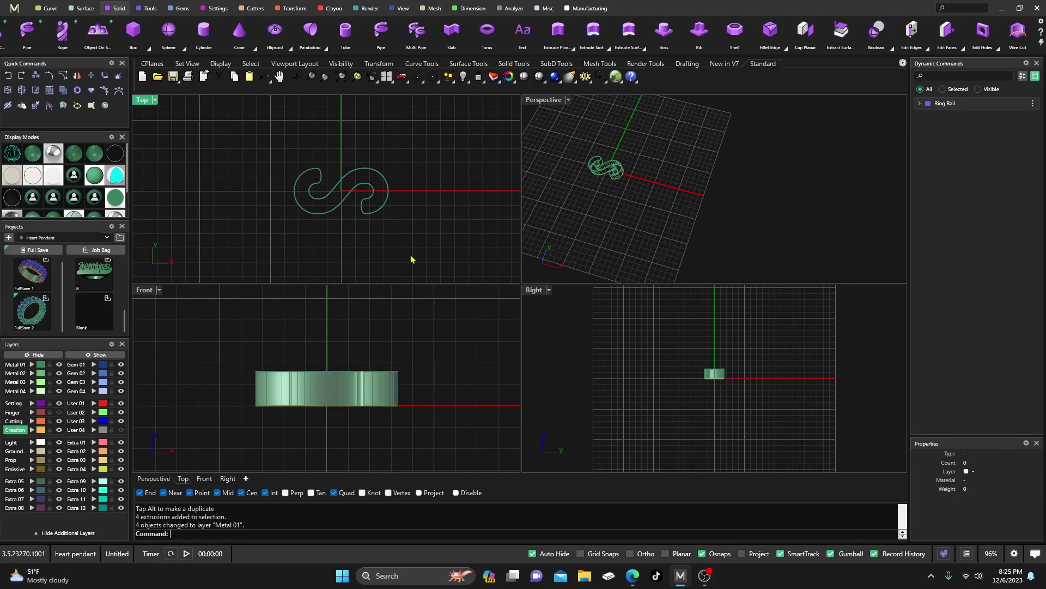
- Explode one of the two long S walls and inspect the walls individually for extra segments
double_click(543, 100)
right_click_drag(477, 333, 504, 311)
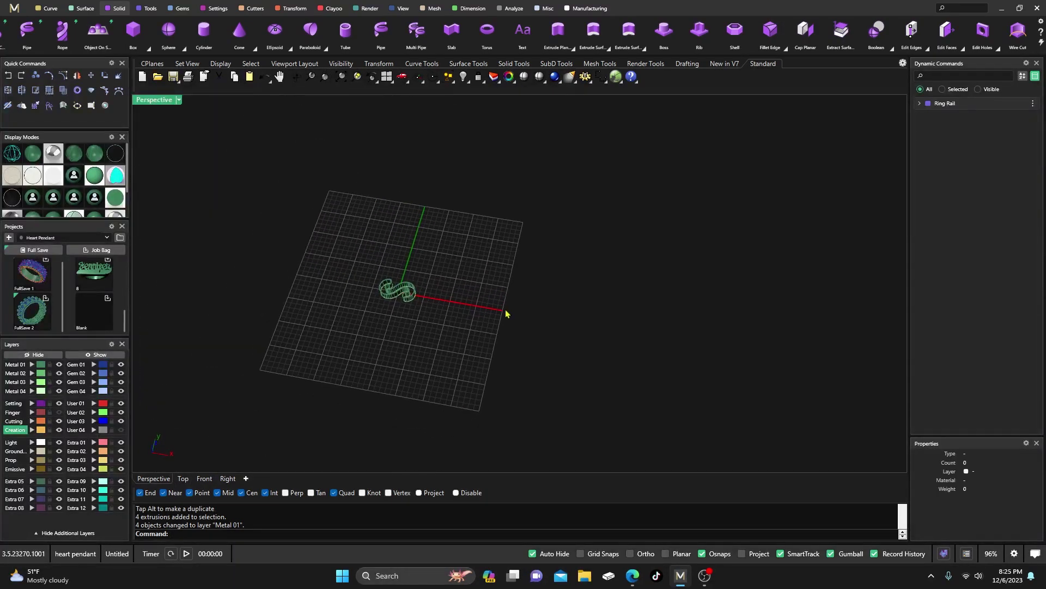
scroll(396, 284, "up", 5)
left_click(397, 282)
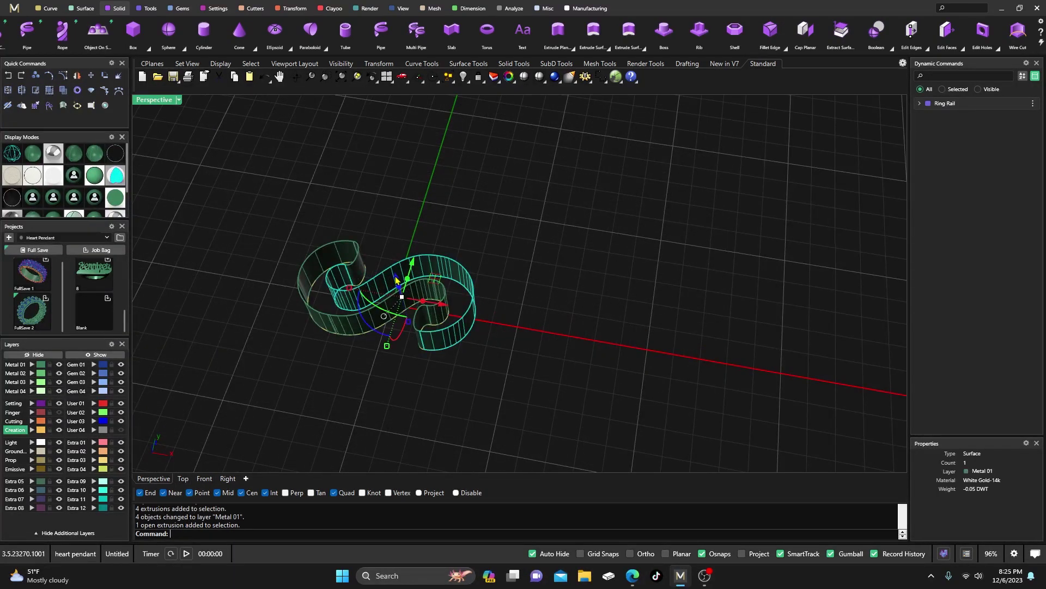
left_click(331, 326)
left_click(423, 264)
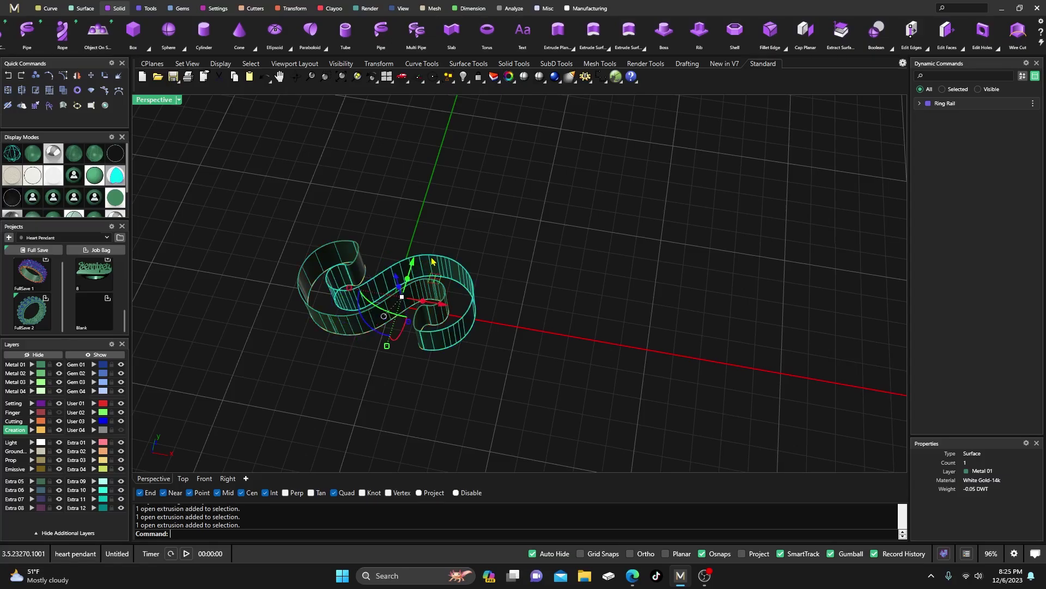
left_click(303, 301)
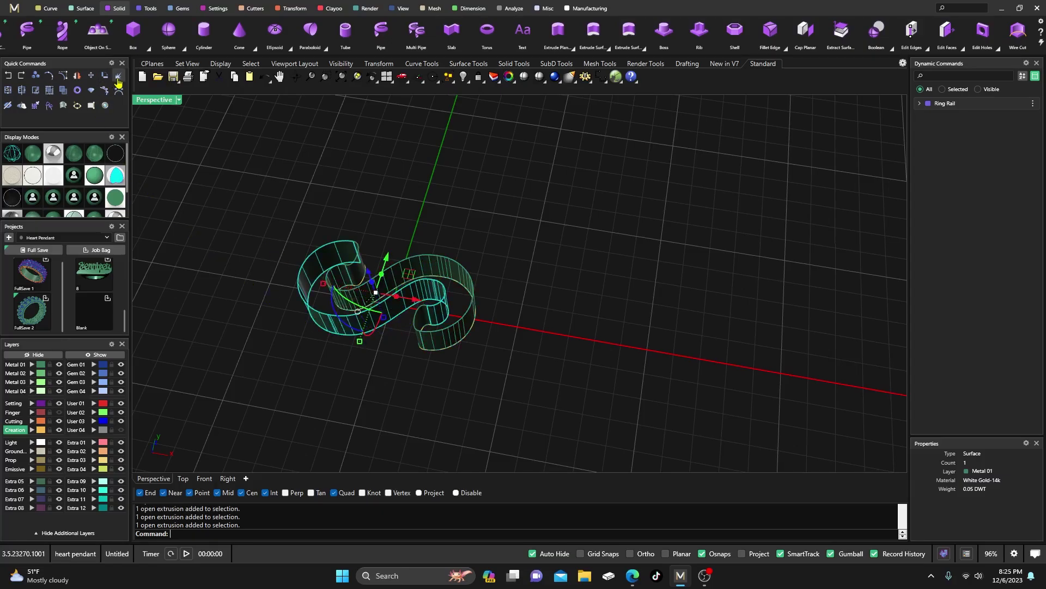
left_click(118, 78)
left_click(244, 291)
left_click(361, 322)
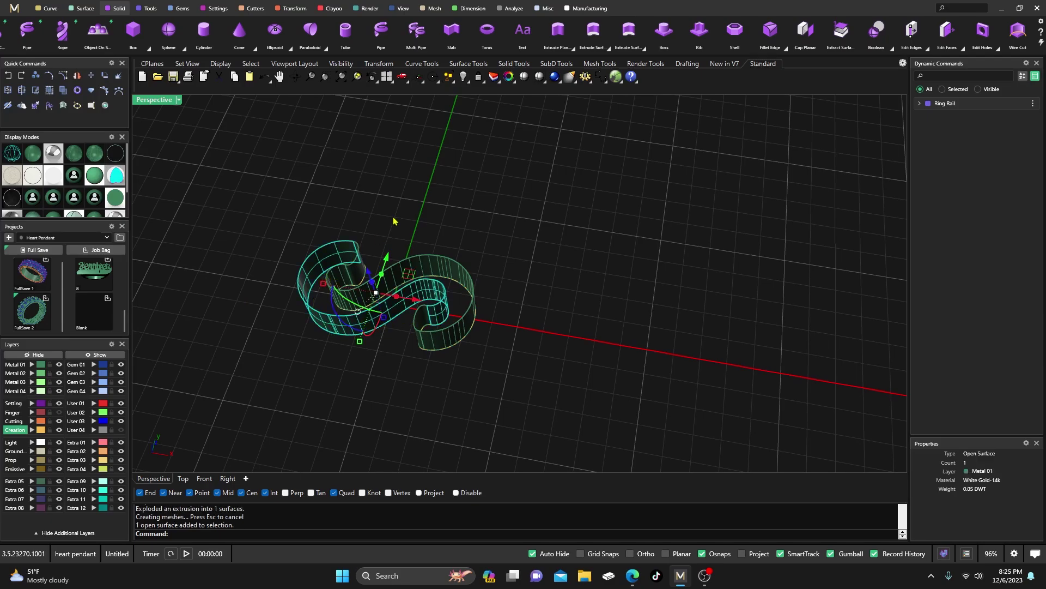
scroll(357, 266, "up", 6)
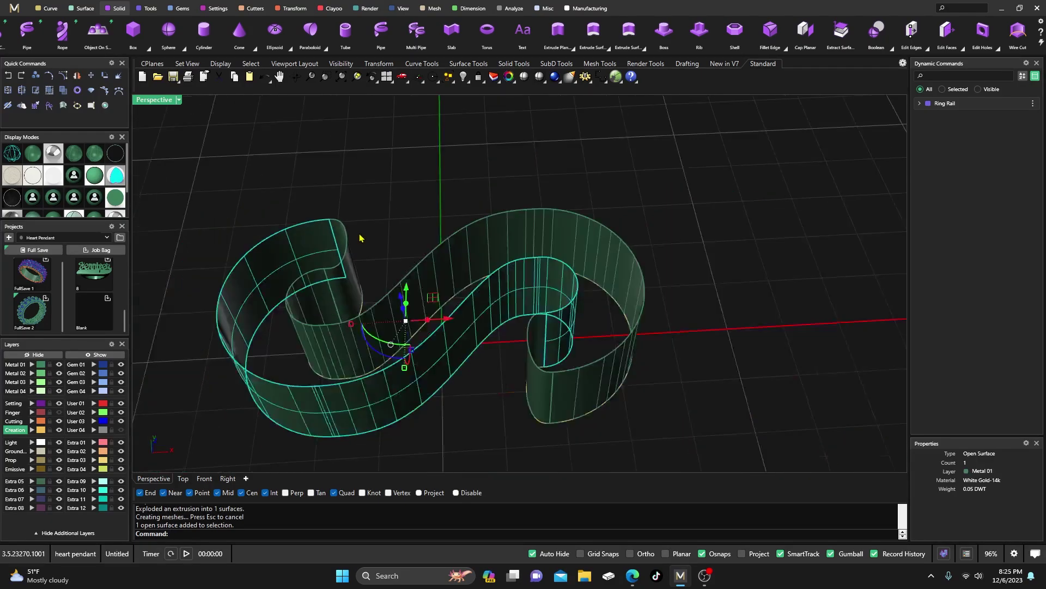
scroll(359, 238, "down", 3)
left_click(462, 234)
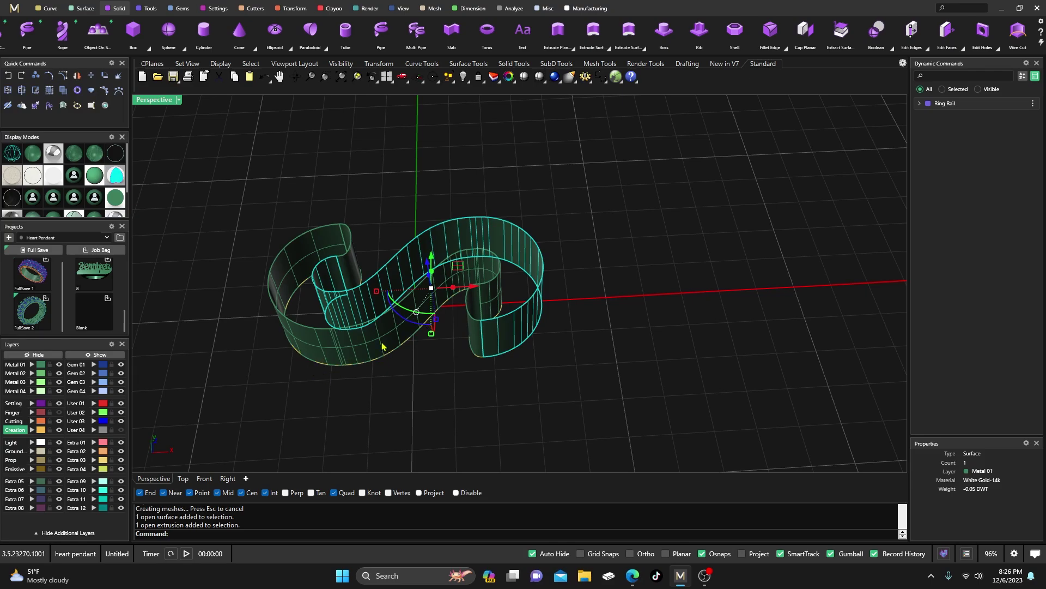
left_click(457, 185)
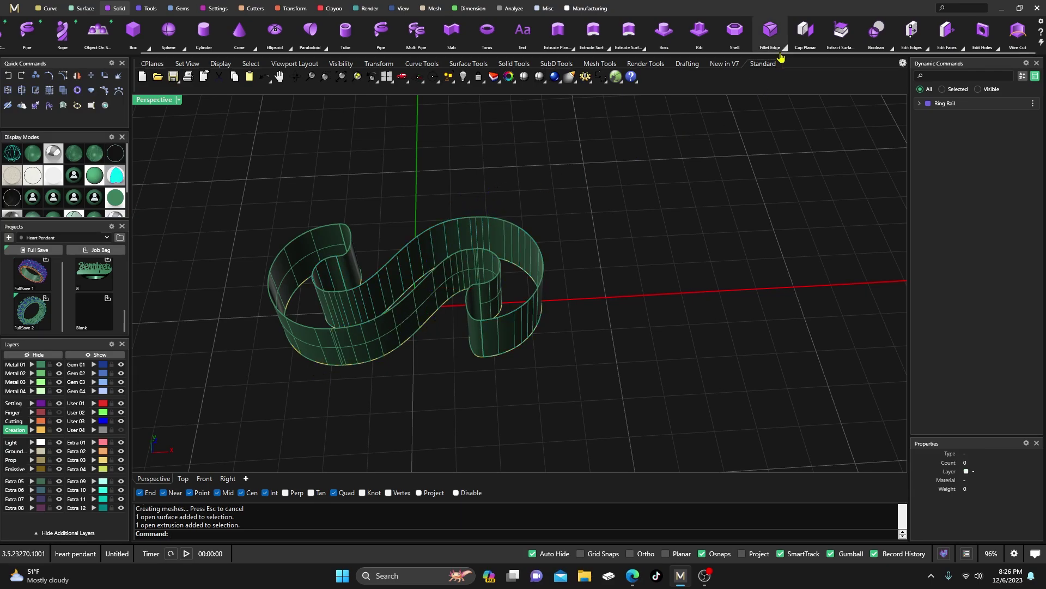
- Start a surface blend between the upper edges of the two long S walls
left_click(87, 9)
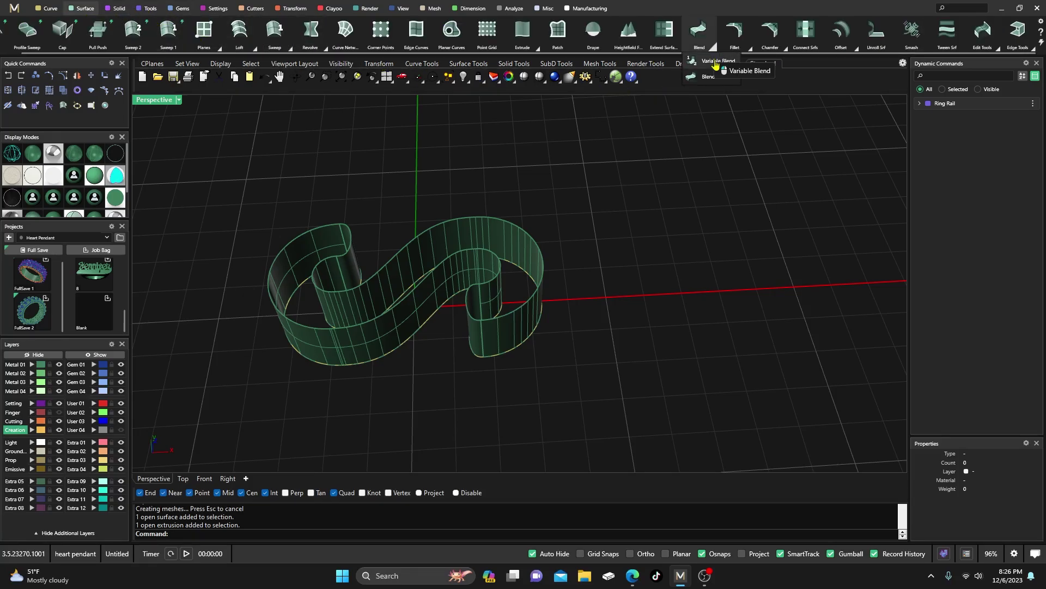
left_click(709, 48)
scroll(407, 211, "up", 5)
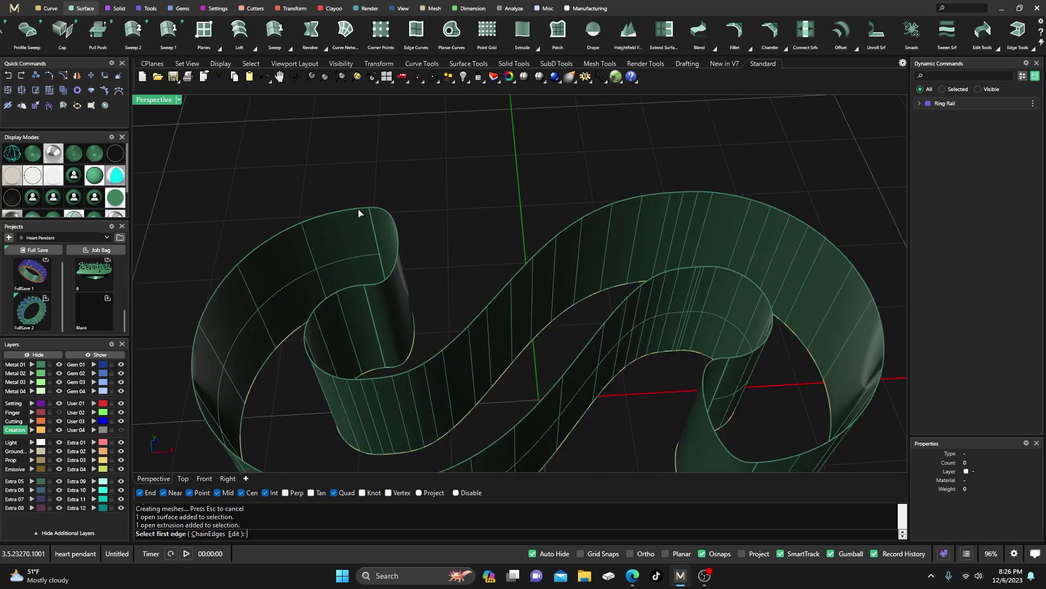
left_click(361, 211)
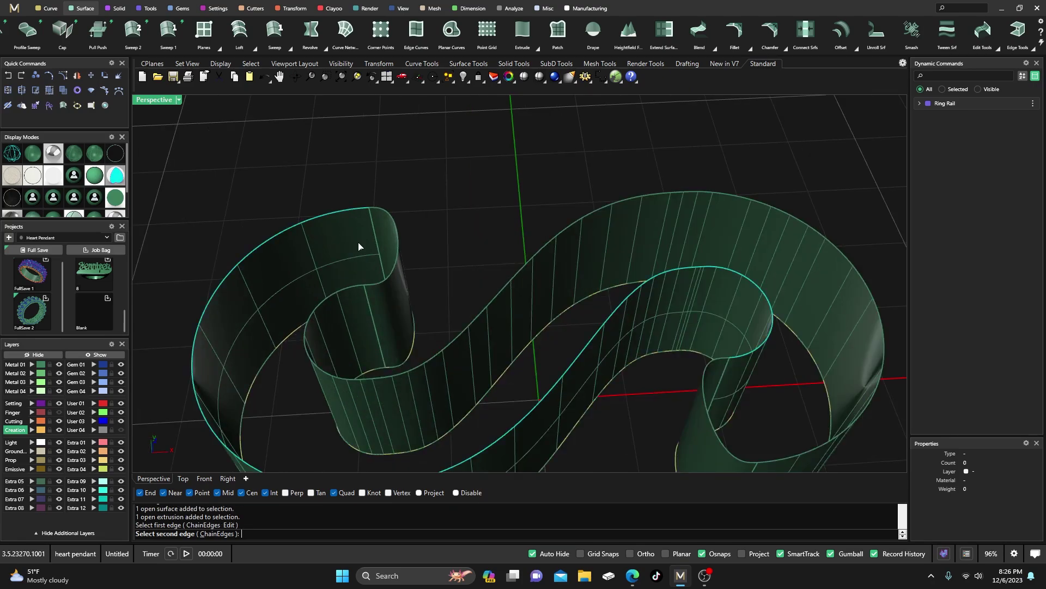
left_click(362, 287)
scroll(360, 327, "down", 5)
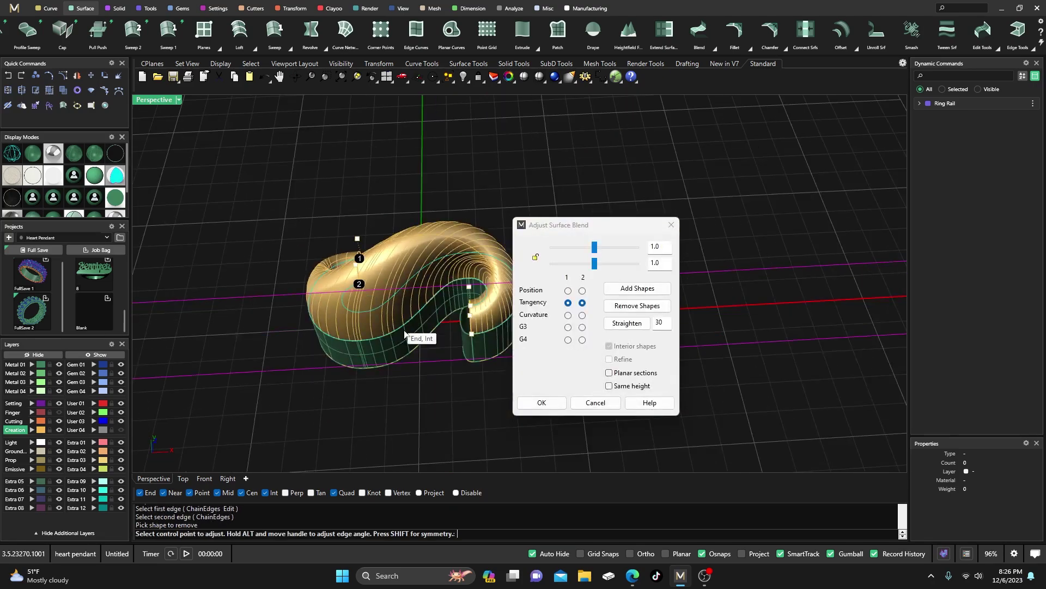
scroll(366, 331, "down", 3)
right_click_drag(367, 327, 507, 303)
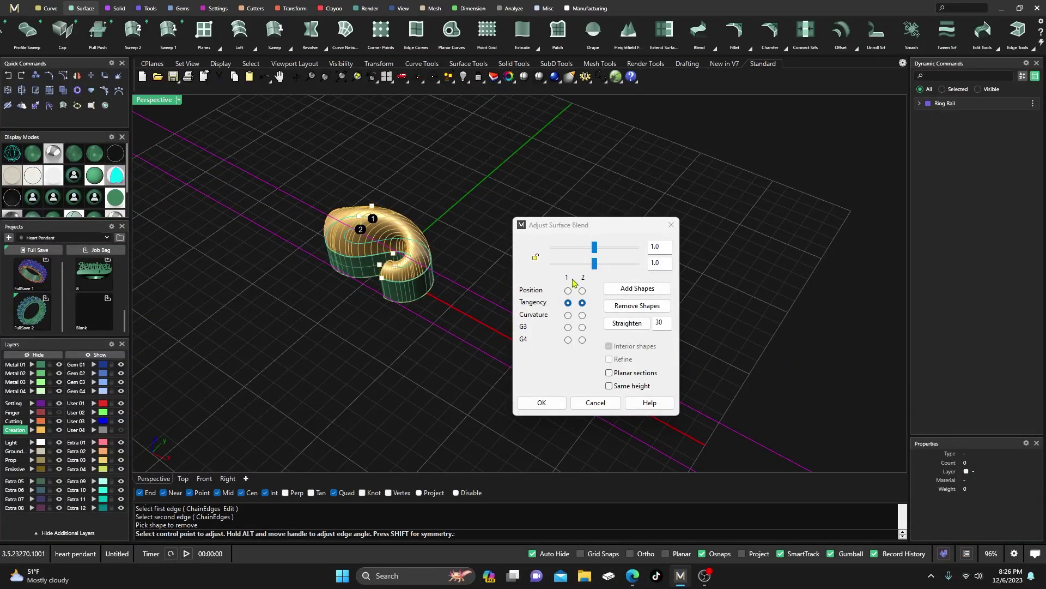
- Link both blend bulge values, reduce them to 0.529, and make the blend sections the same height
left_click(537, 259)
left_click_drag(595, 263, 575, 264)
left_click(608, 386)
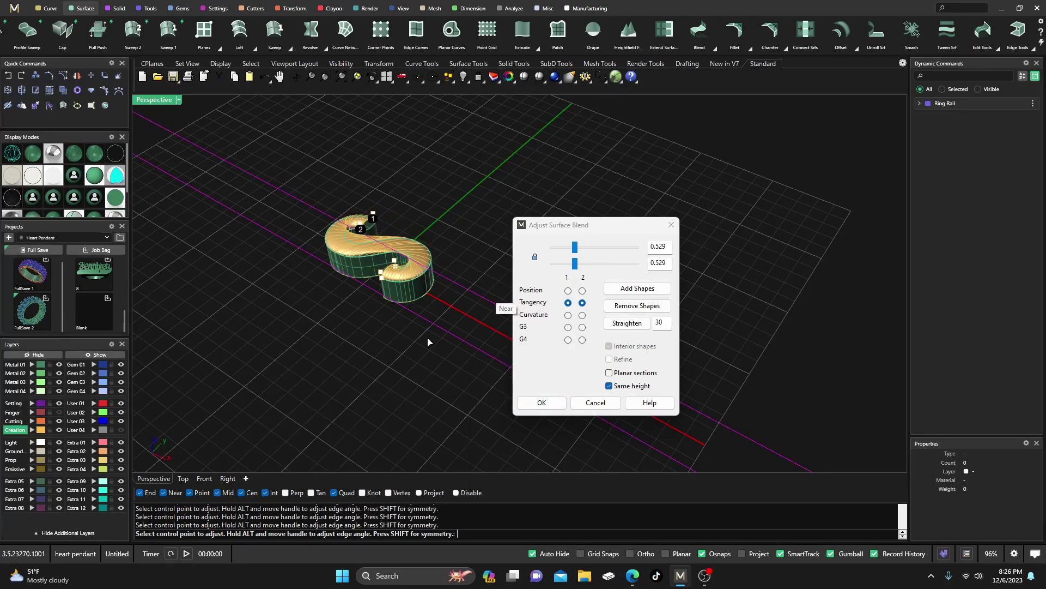
right_click_drag(427, 343, 393, 275)
scroll(394, 275, "up", 5)
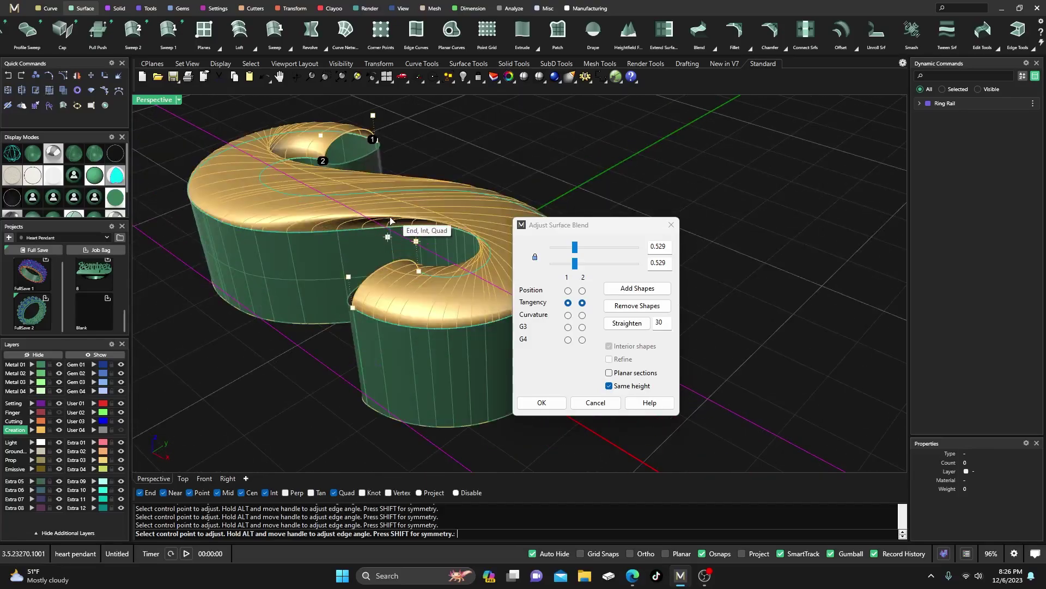
scroll(490, 273, "down", 3)
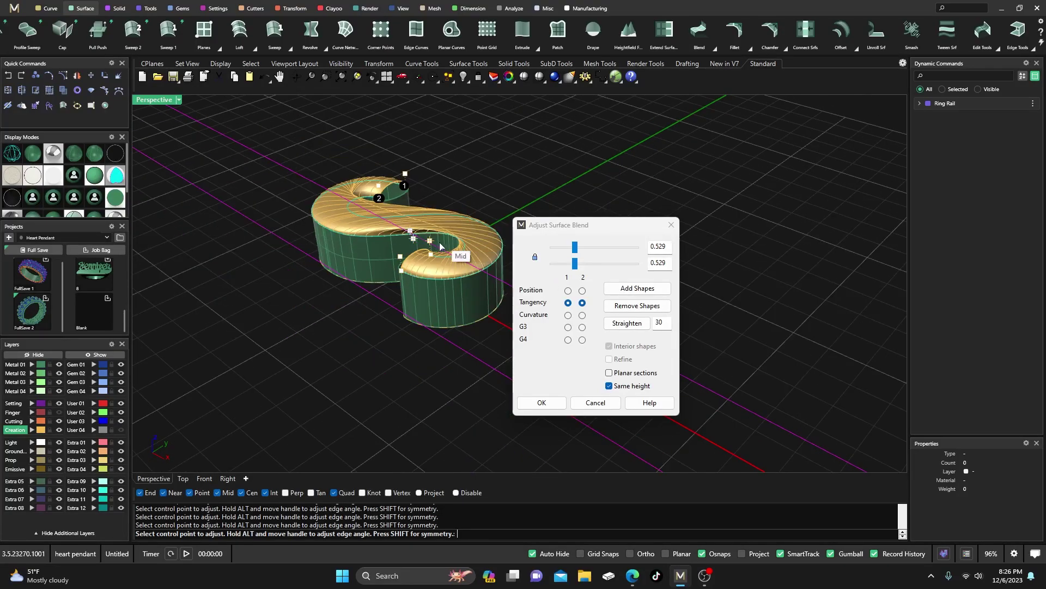
right_click_drag(475, 256, 422, 295)
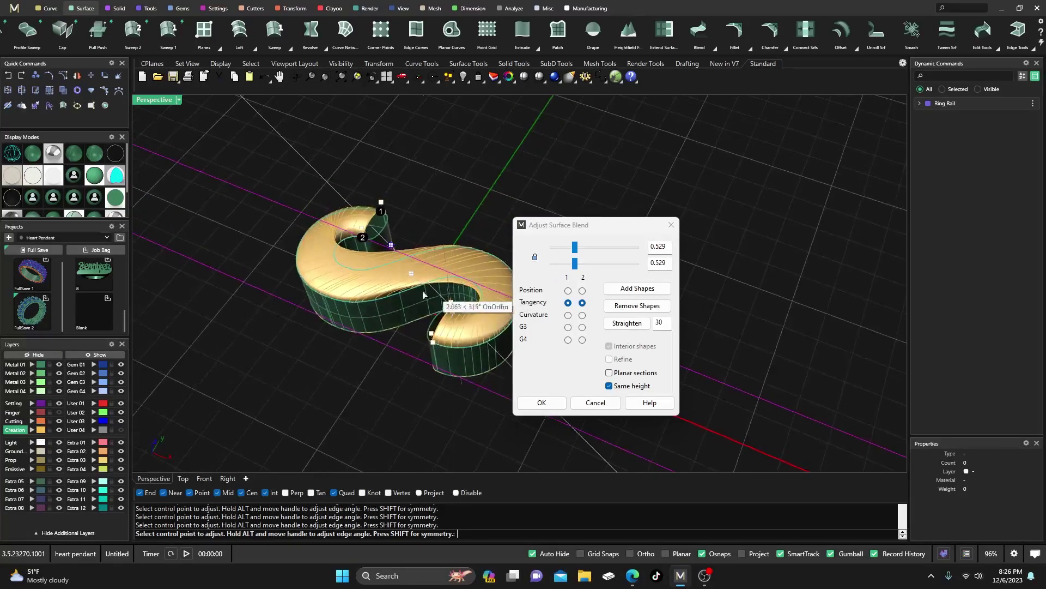
- Add two cross-section shapes to the blend, at the S's middle diagonal and its lower bend, and accept the blend surface
left_click(636, 288)
right_click_drag(404, 308, 419, 354)
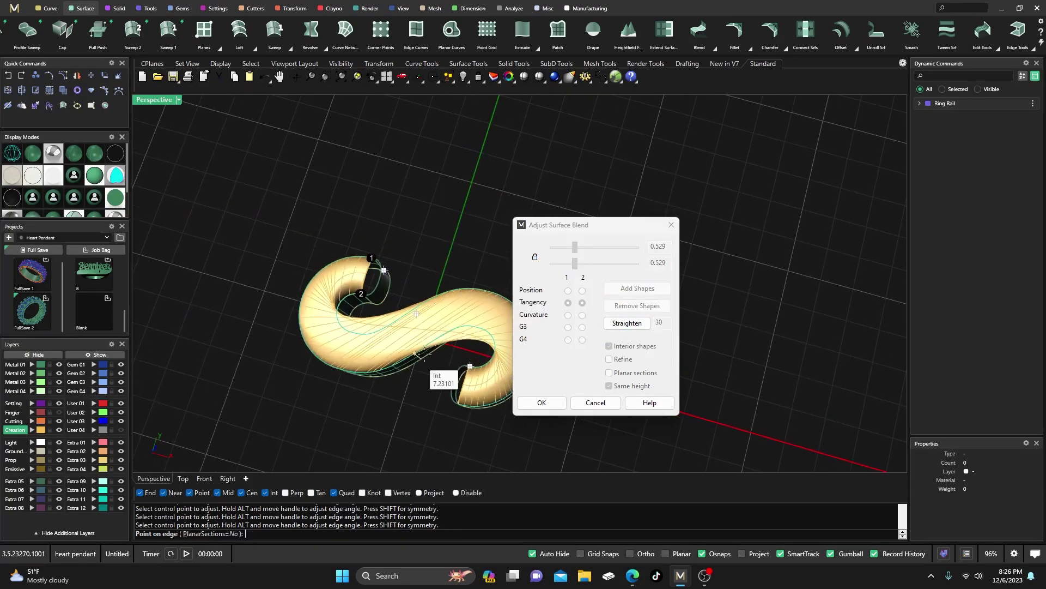
left_click(451, 329)
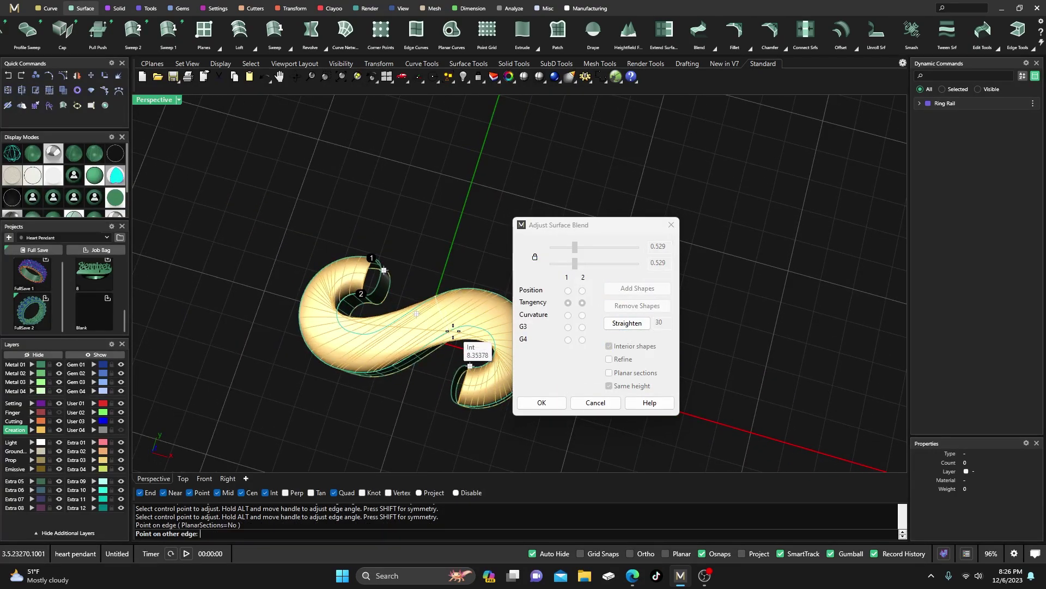
left_click(453, 331)
right_click_drag(436, 373, 376, 360)
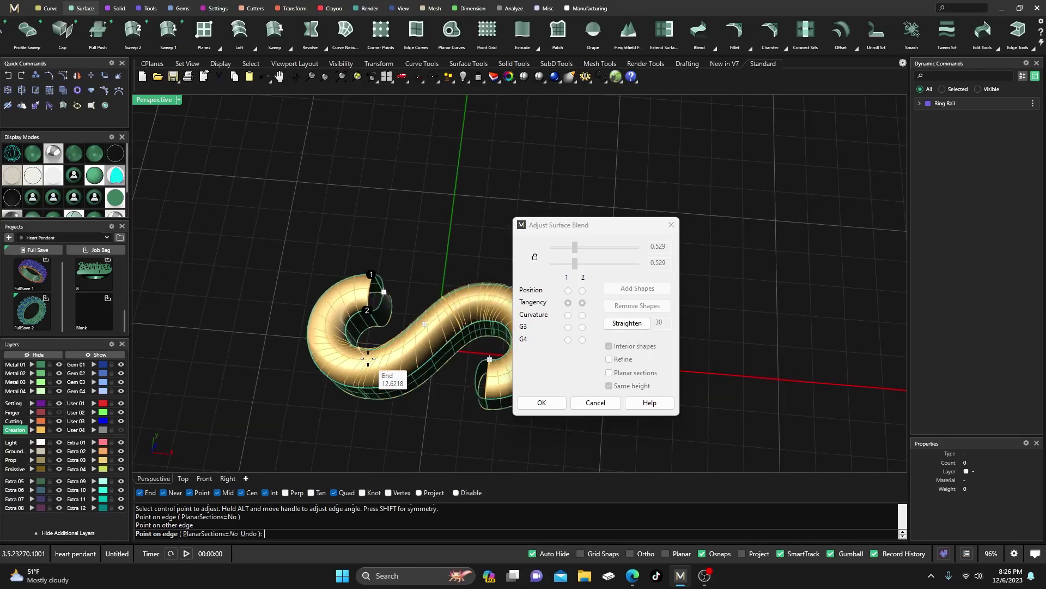
double_click(157, 101)
scroll(338, 213, "up", 5)
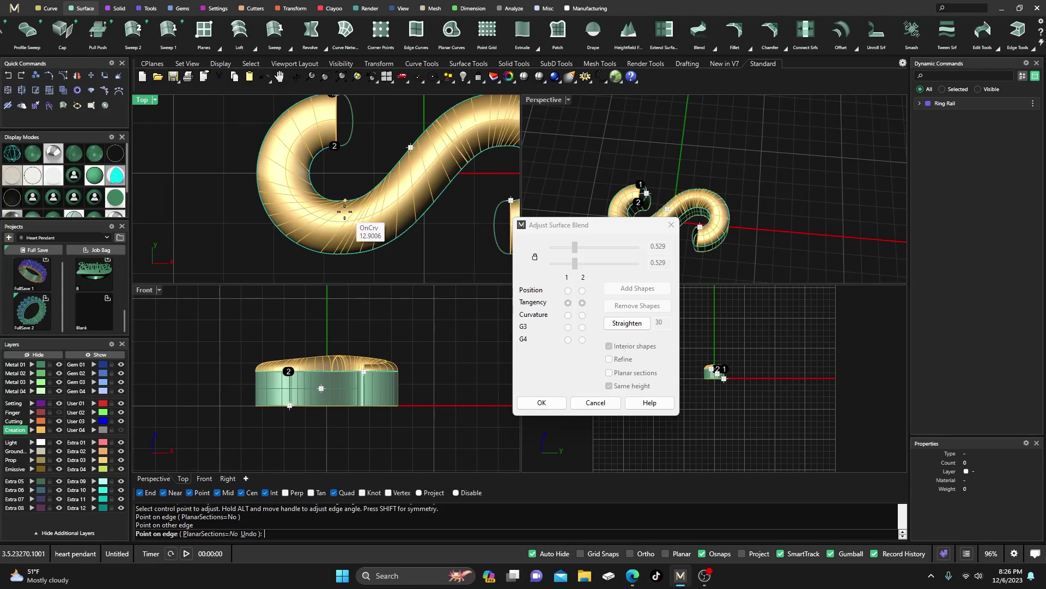
left_click(345, 210)
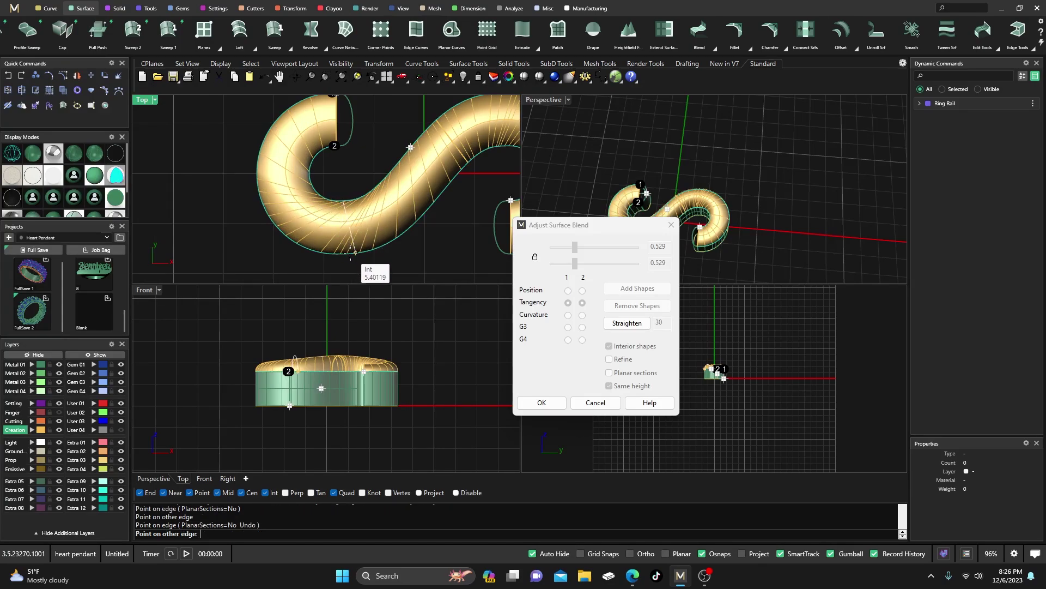
left_click(351, 251)
scroll(337, 248, "down", 2)
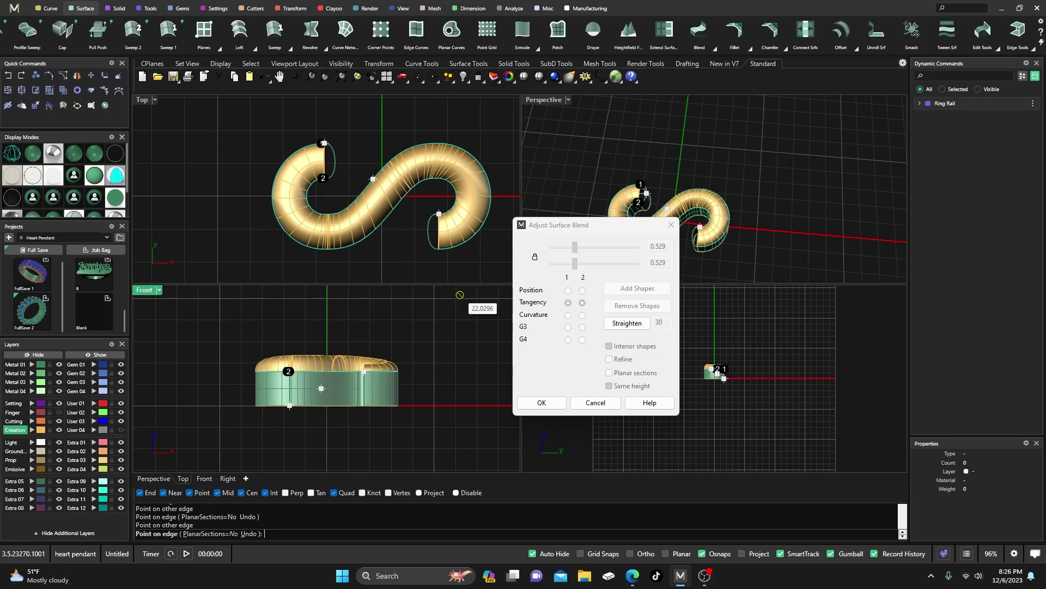
left_click(543, 403)
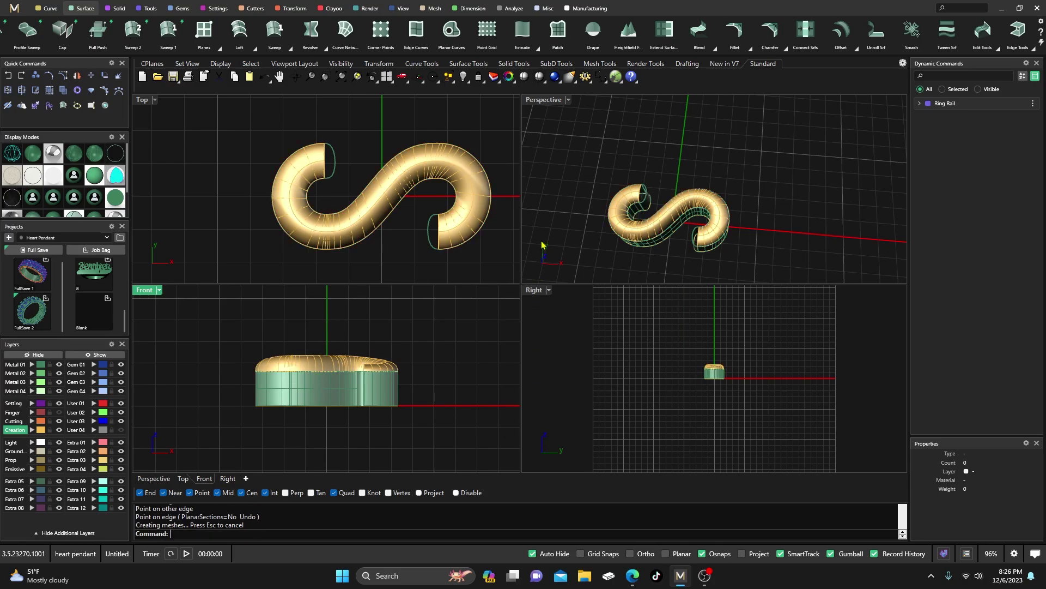
- Inspect the rounded blend surface on the S walls and its open ends from several angles
double_click(539, 101)
right_click_drag(567, 299, 552, 321)
scroll(551, 321, "up", 6)
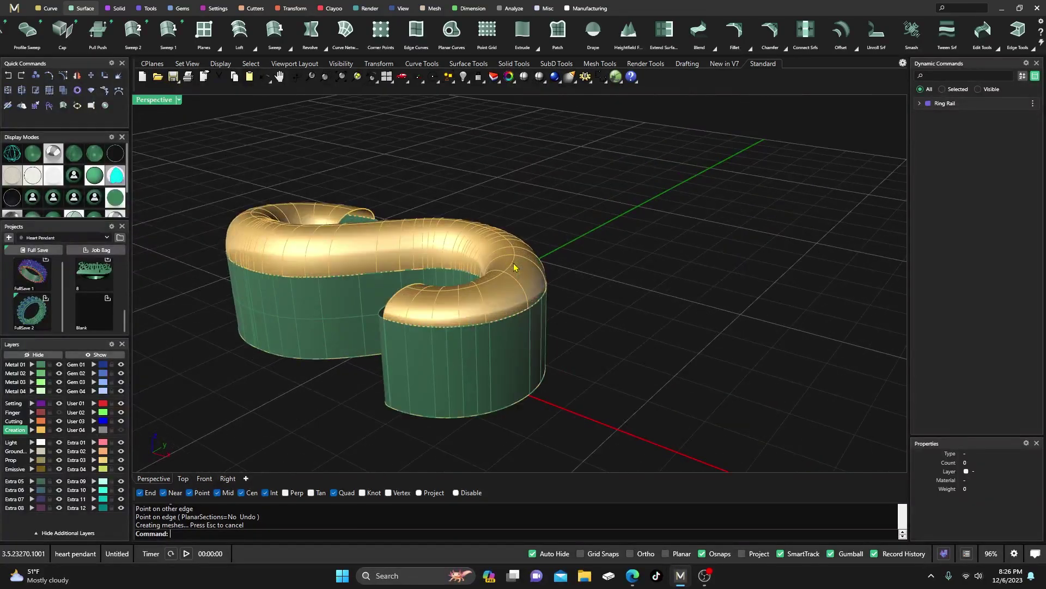
right_click_drag(553, 284, 522, 285)
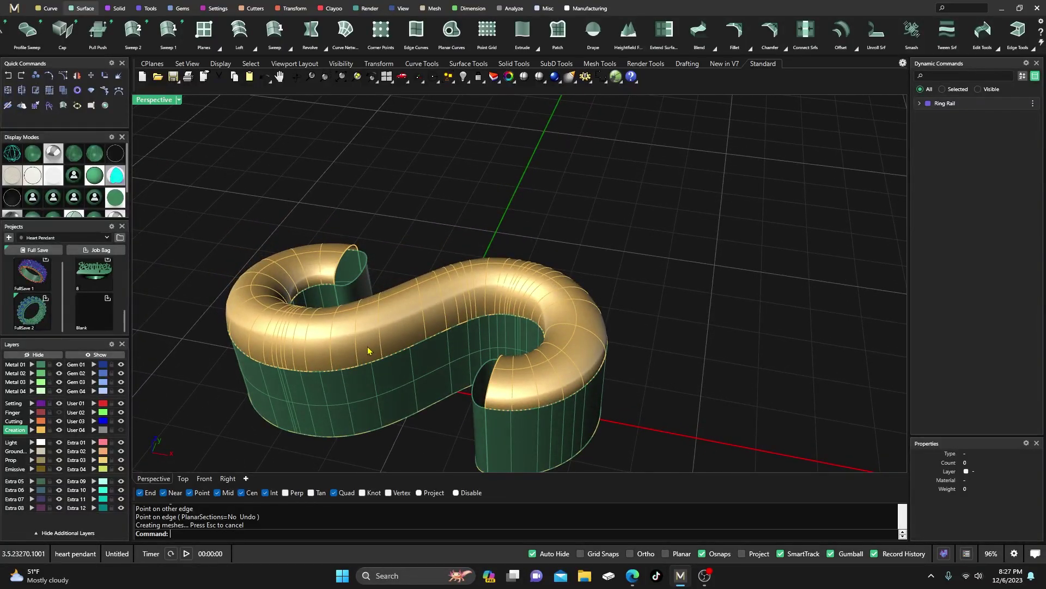
right_click_drag(368, 350, 605, 256)
left_click_drag(236, 162, 646, 401)
left_click(398, 163)
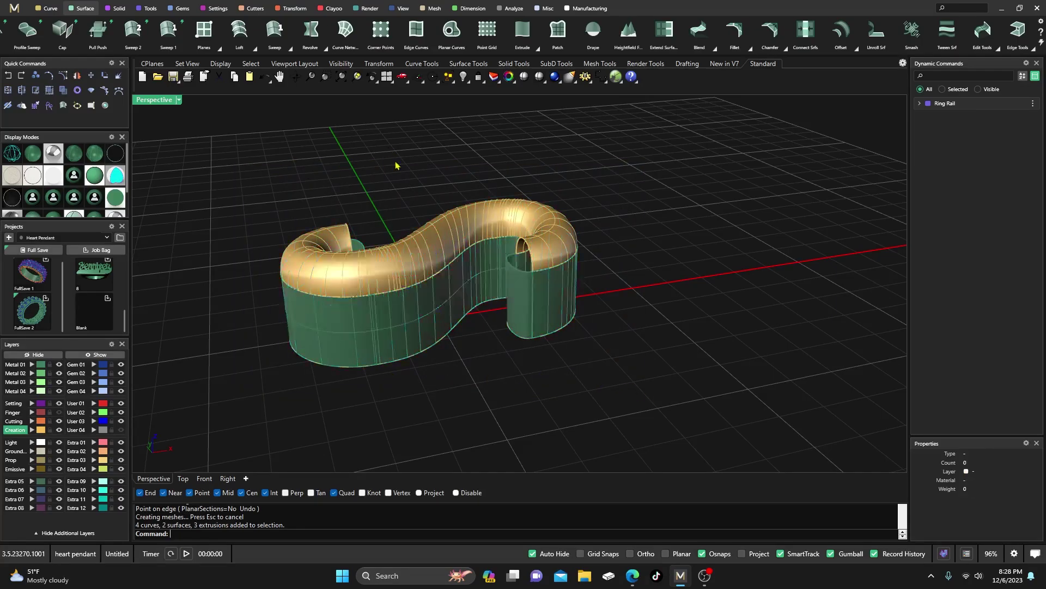
- Start a surface blend between the rounded top's open edge and the end wall's upper edge at the S's upper tip
right_click_drag(398, 163, 400, 335)
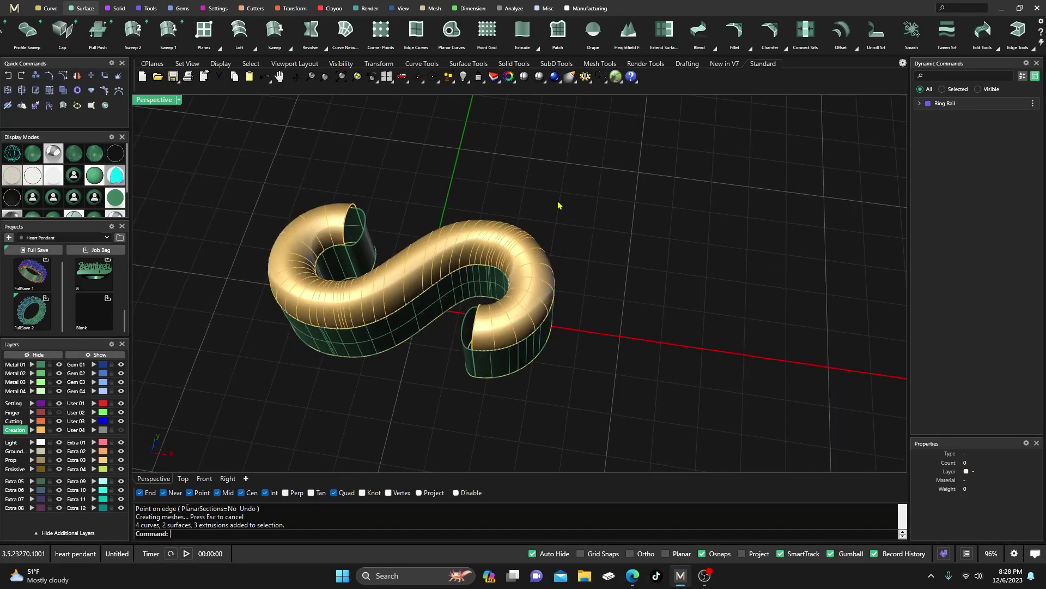
key("Return")
scroll(347, 205, "up", 5)
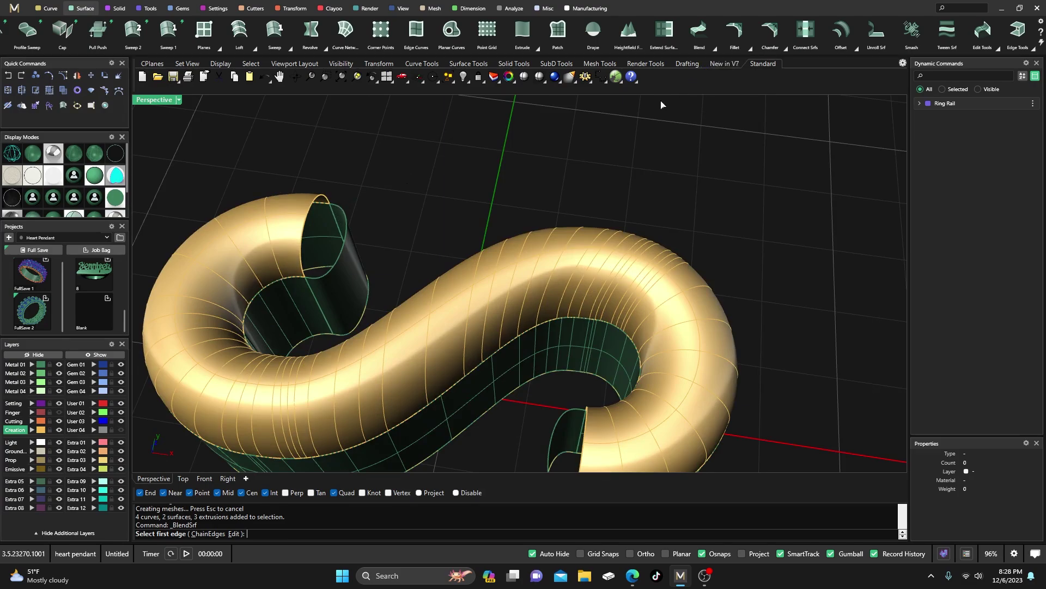
scroll(337, 211, "up", 3)
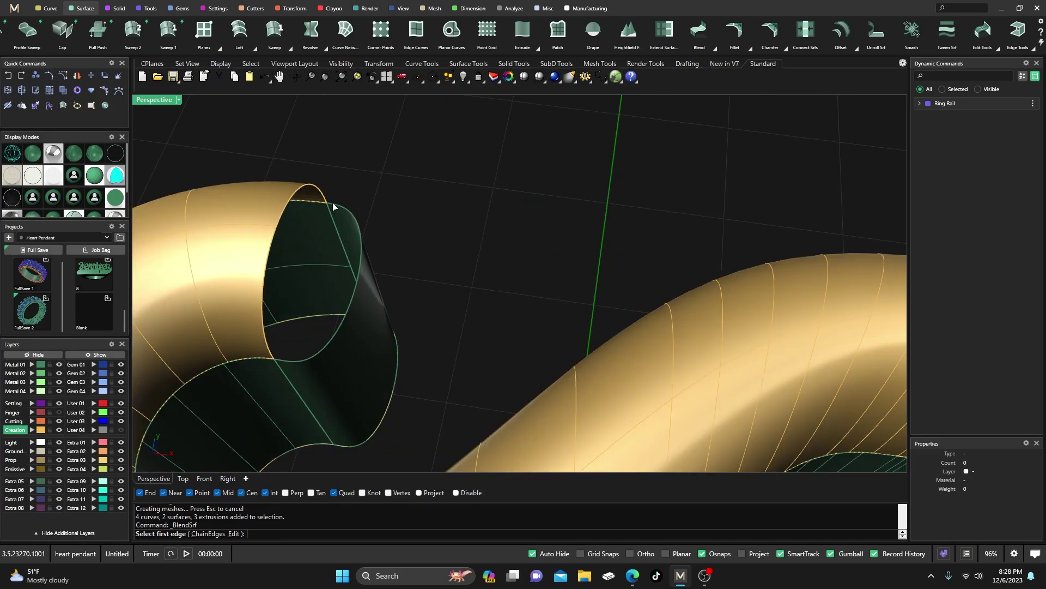
left_click(333, 207)
left_click(325, 204)
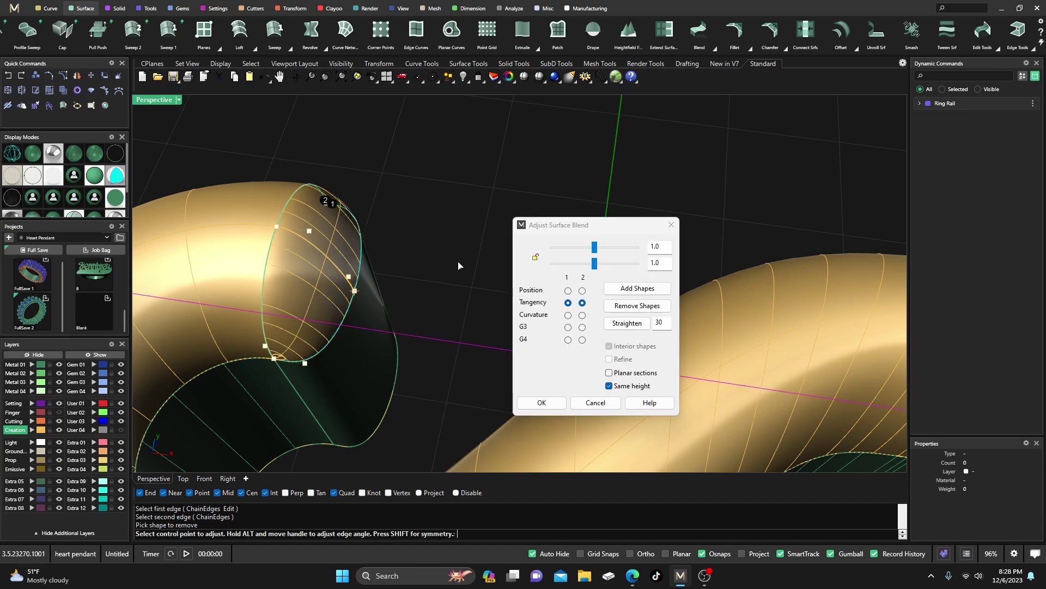
- Turn off same-height sections for the tip blend, link both bulge values, raise them to 1.248, and accept the surface
scroll(441, 204, "down", 4)
scroll(371, 243, "up", 5)
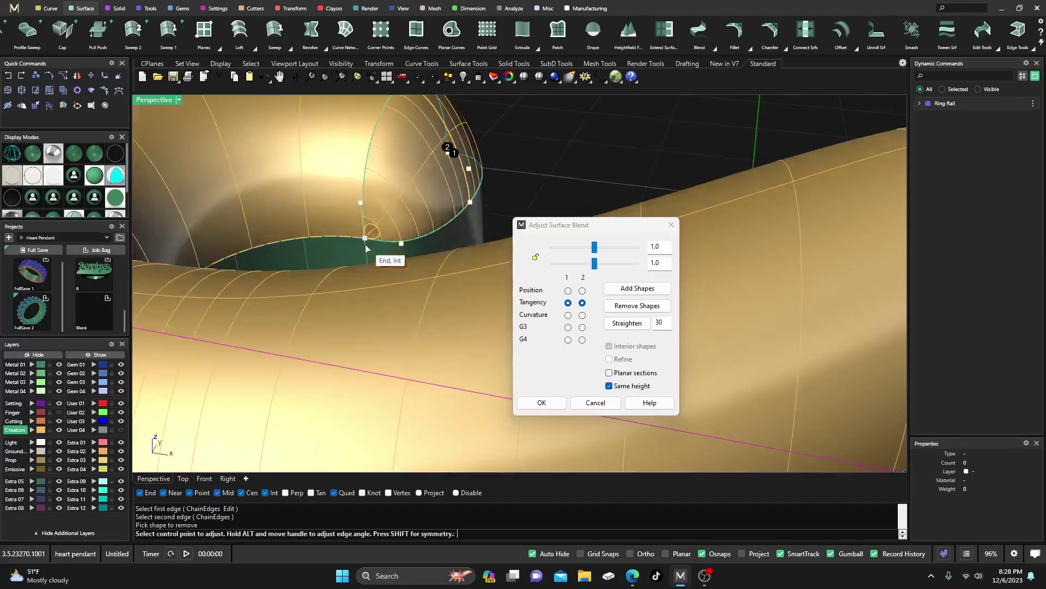
scroll(366, 240, "down", 5)
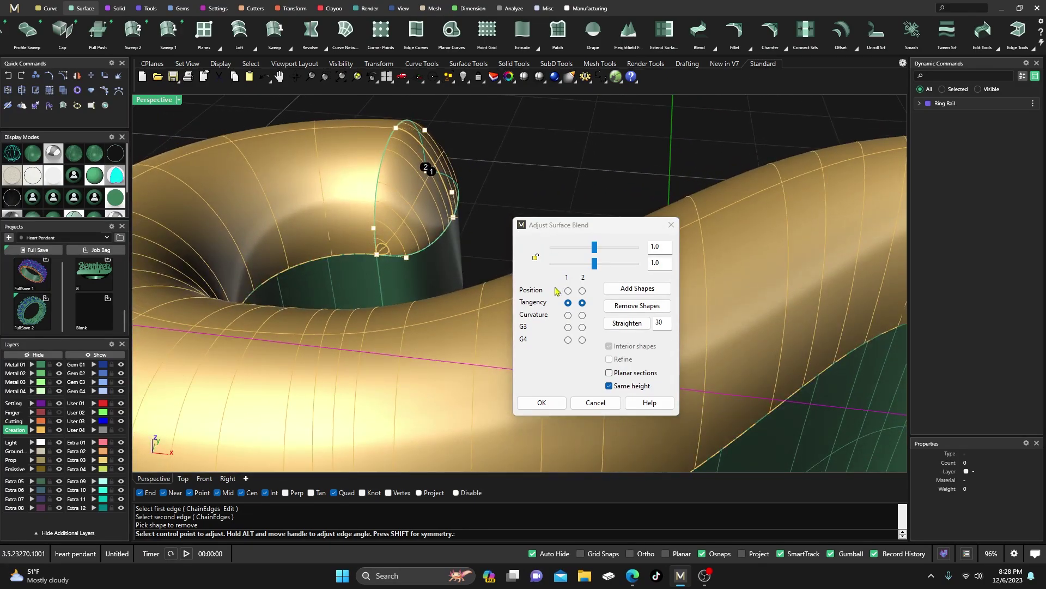
left_click(609, 387)
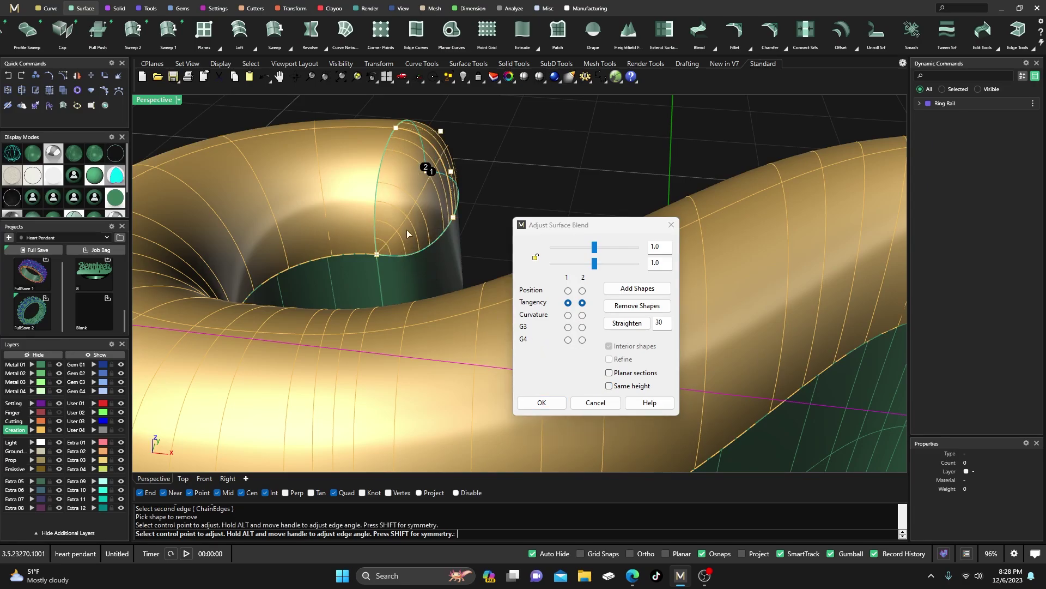
right_click_drag(426, 227, 508, 270)
left_click(536, 258)
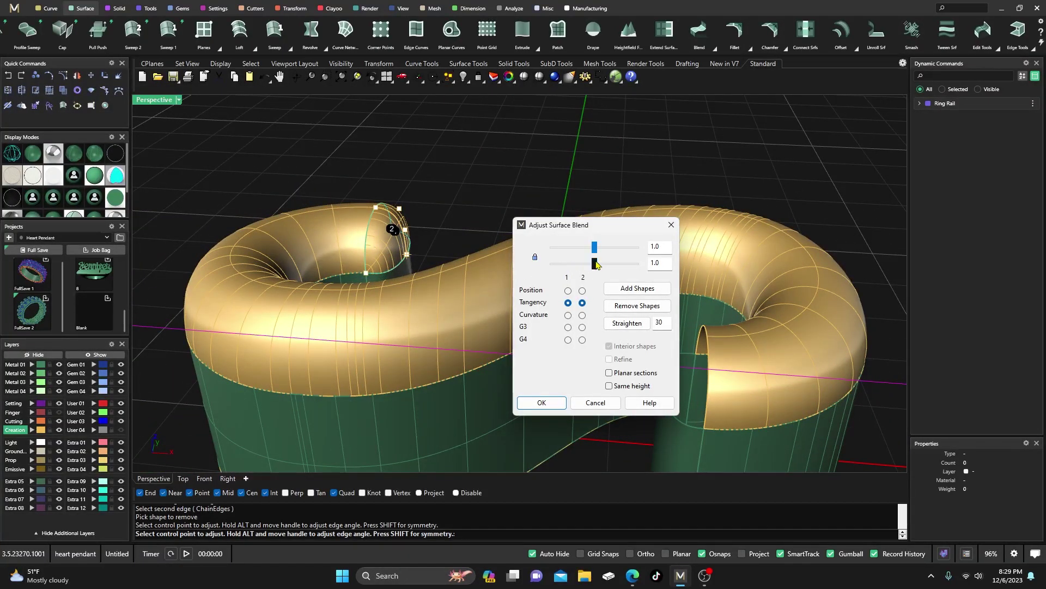
left_click_drag(596, 264, 601, 264)
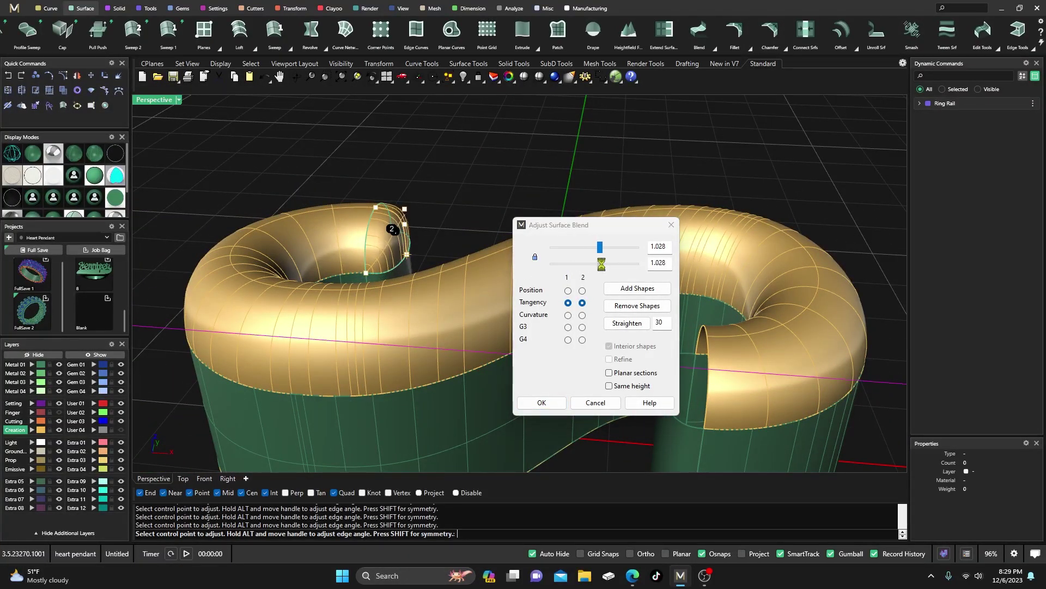
scroll(409, 246, "down", 3)
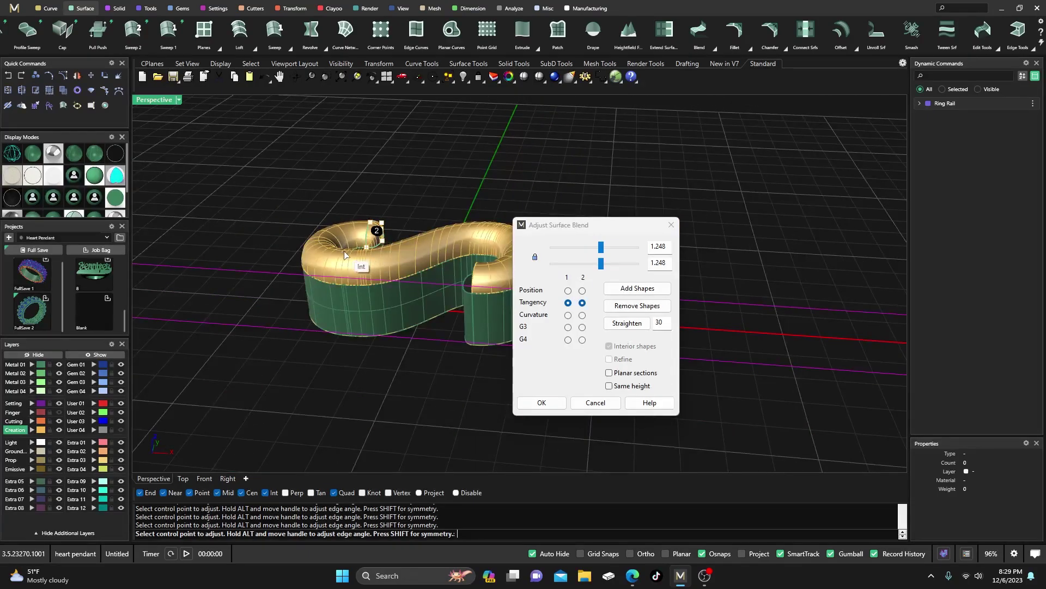
key("Return")
- Blend the rounded top's open edge with the end wall's upper edge at the S's lower tip, using tangency and bulge values of 1.0
scroll(451, 332, "up", 2)
scroll(485, 336, "up", 3)
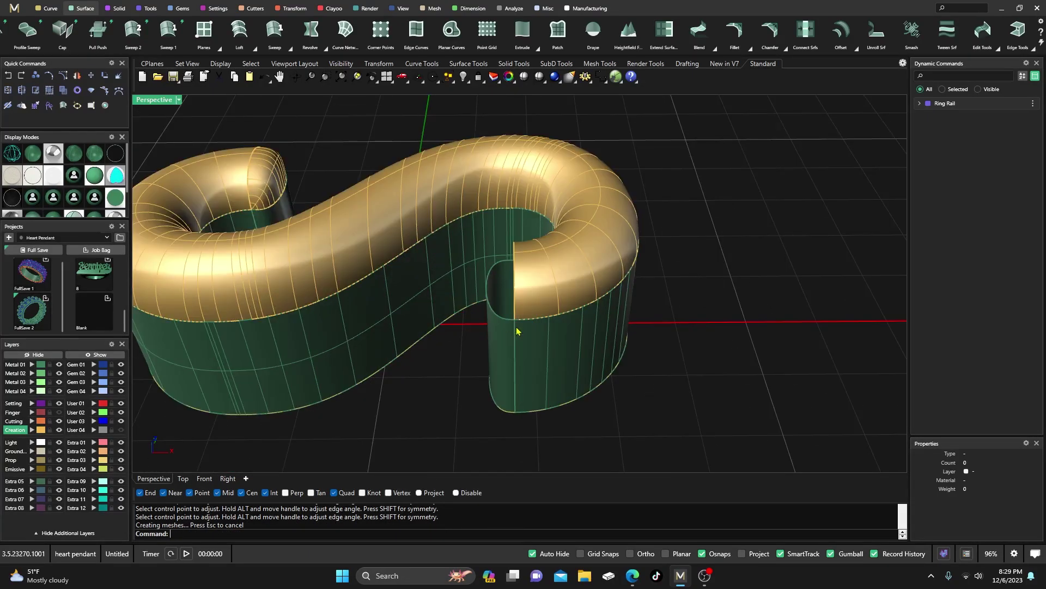
right_click(518, 324)
left_click(517, 317)
left_click(515, 319)
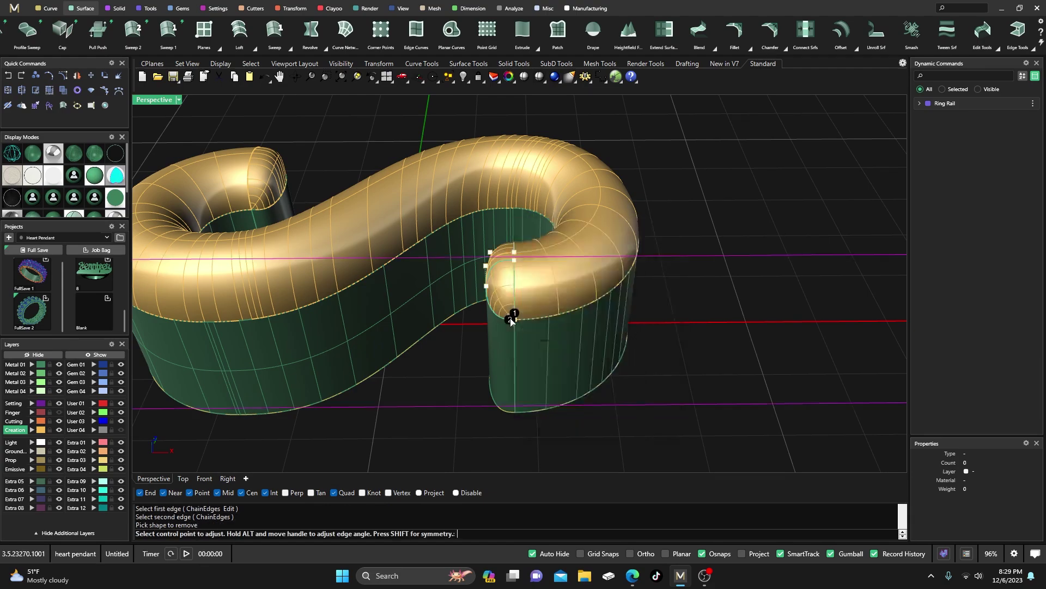
scroll(327, 310, "down", 3)
scroll(370, 286, "up", 4)
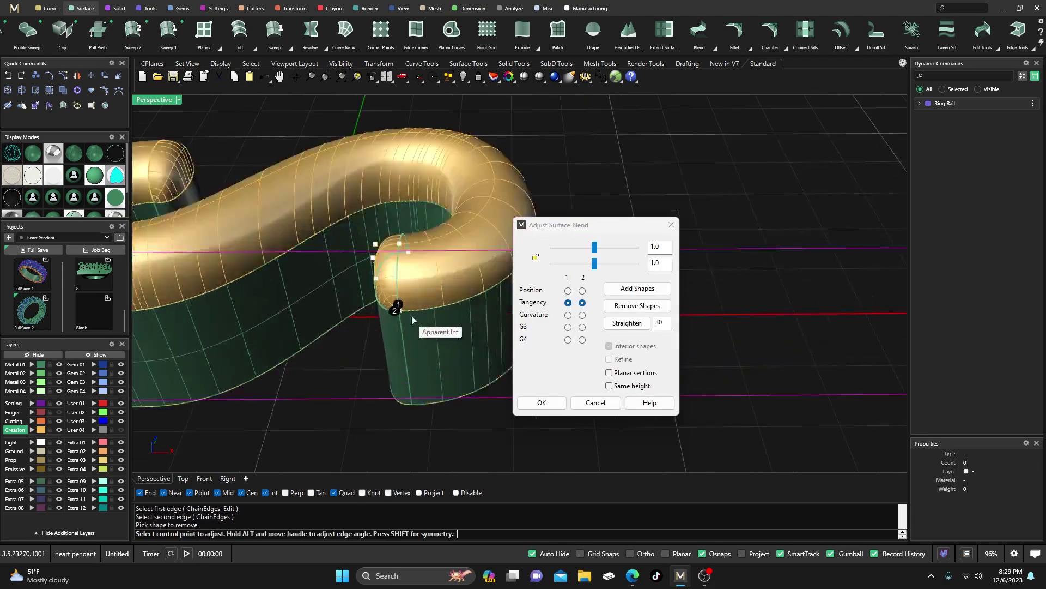
right_click_drag(370, 287, 451, 258)
left_click(541, 403)
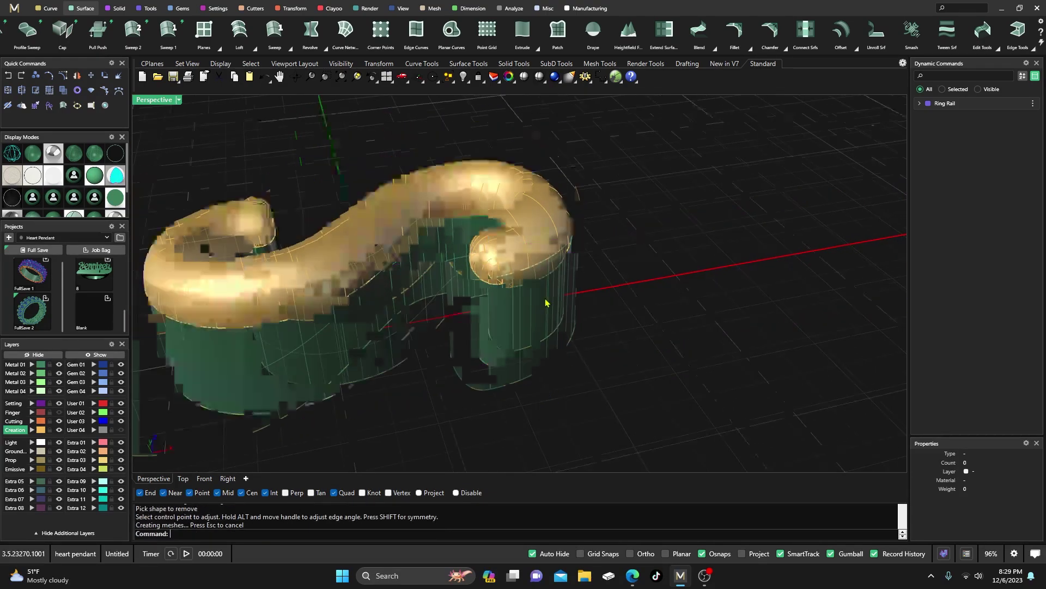
- Join all the S's walls, blend surfaces and curves, accepting the break in their history
scroll(555, 378, "down", 3)
right_click_drag(556, 378, 329, 299)
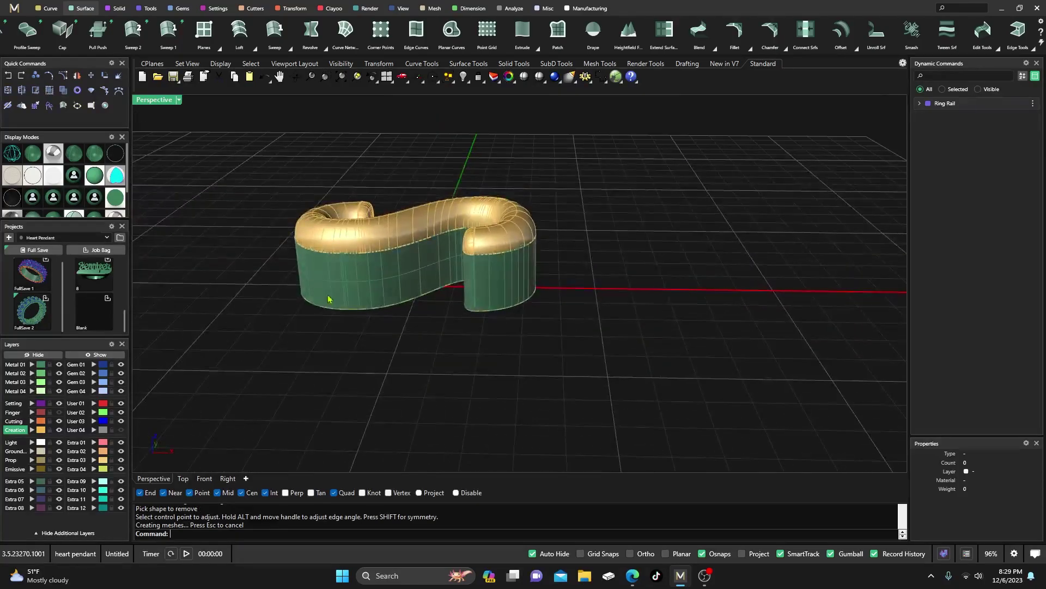
left_click_drag(260, 153, 584, 334)
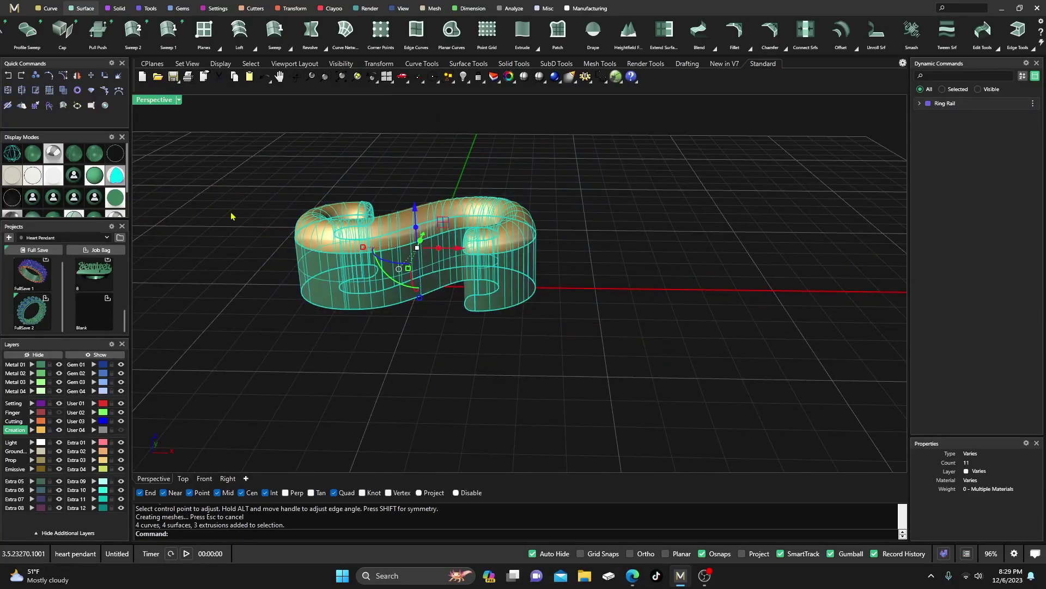
left_click(8, 91)
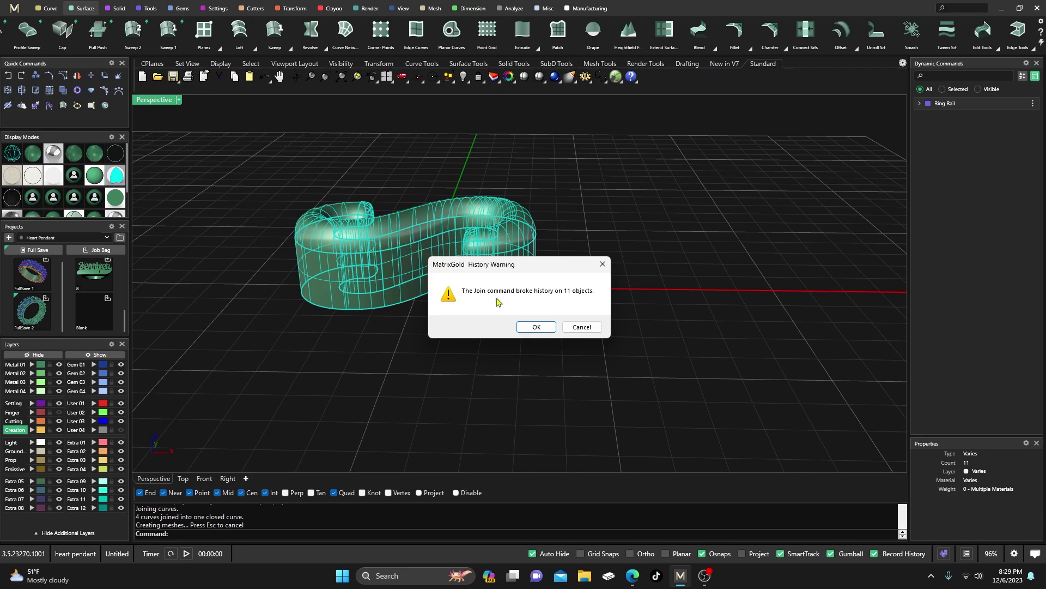
left_click(535, 327)
- Cap the joined S's open bottom to make it a closed solid, check it from the side, and select the solid
left_click(407, 268)
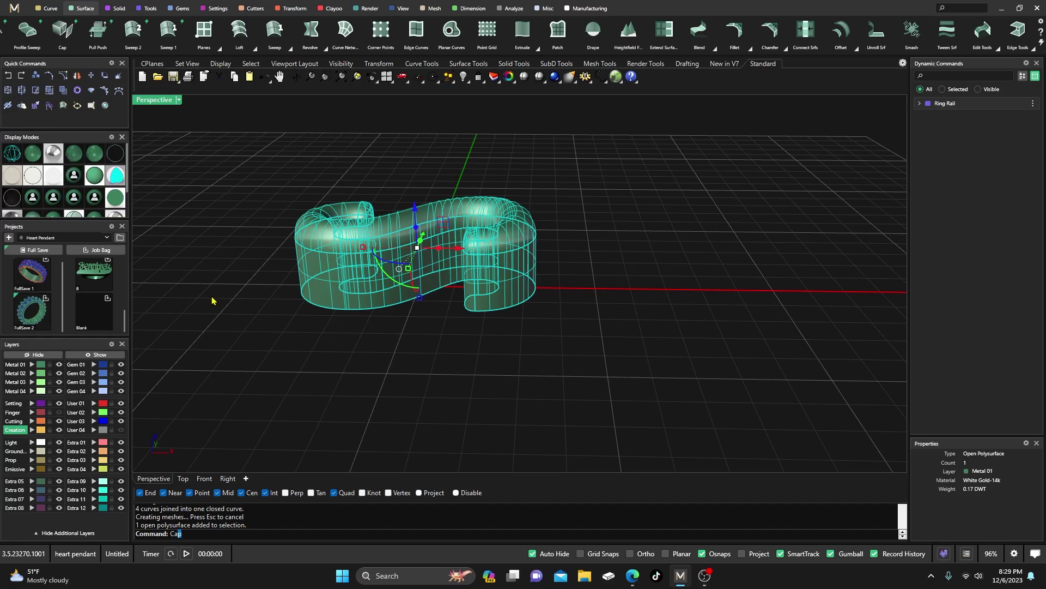
key("Return")
right_click_drag(301, 358, 376, 257)
left_click(376, 257)
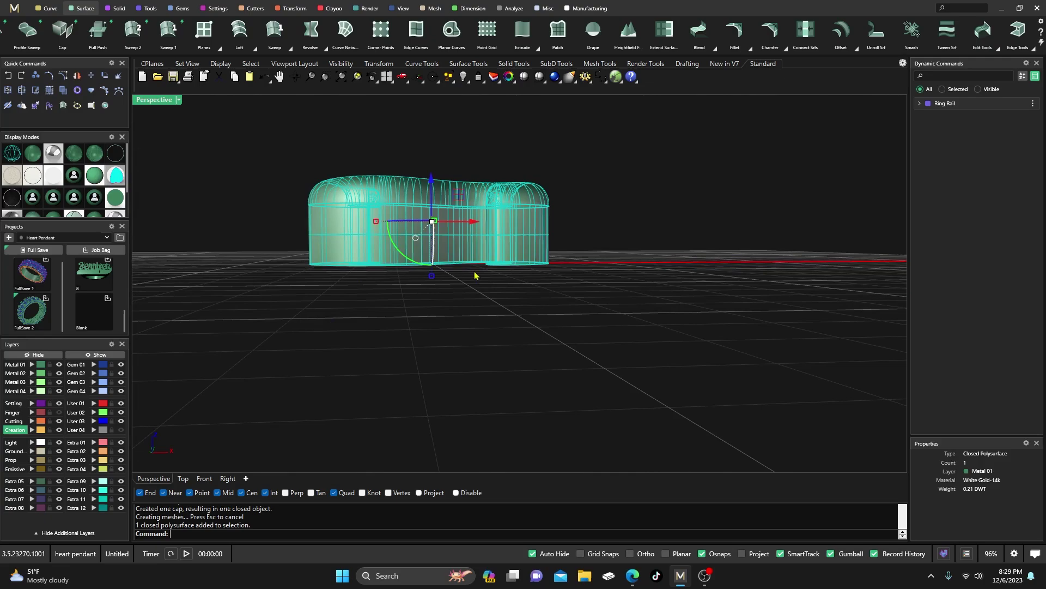
left_click(717, 357)
right_click_drag(640, 311, 394, 285)
left_click(381, 276)
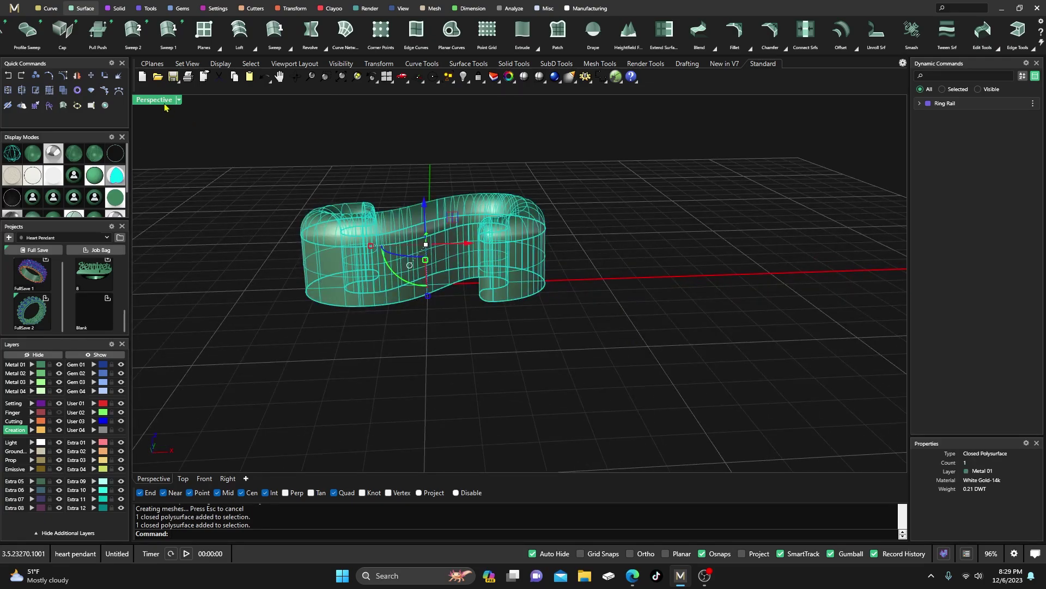